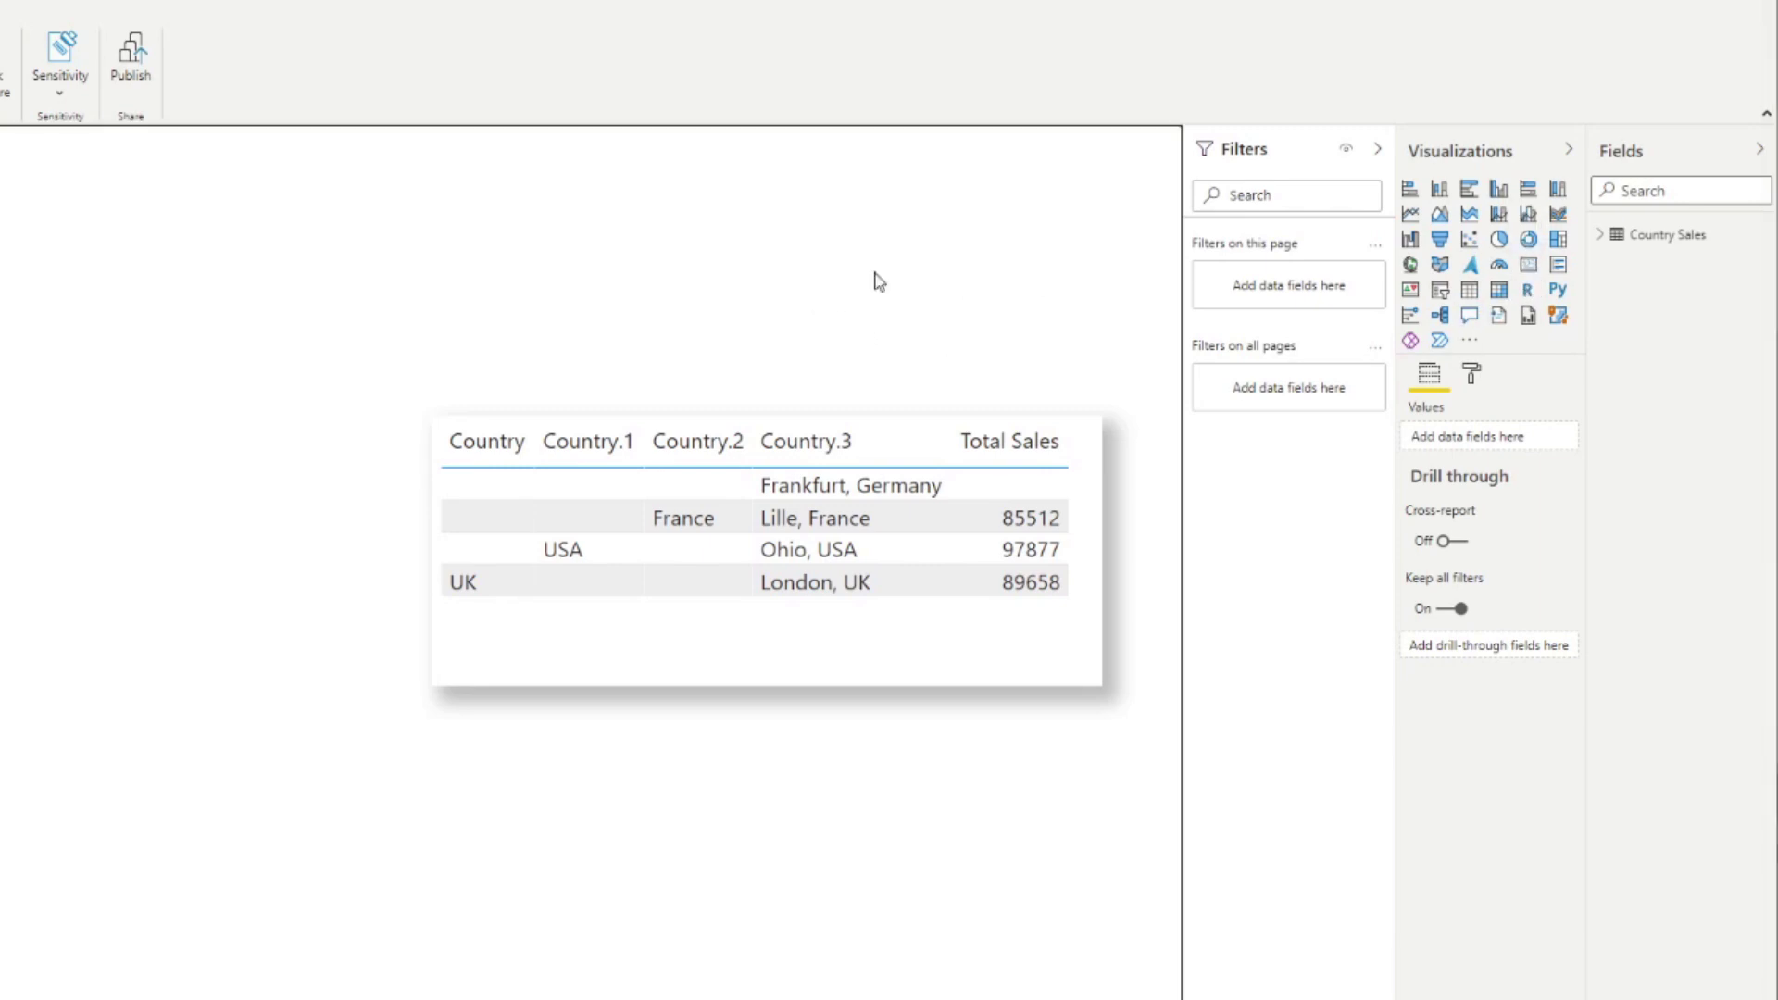
- Add a card showing Total Sales (273K) above the country table, widened to the table's width
click(1529, 269)
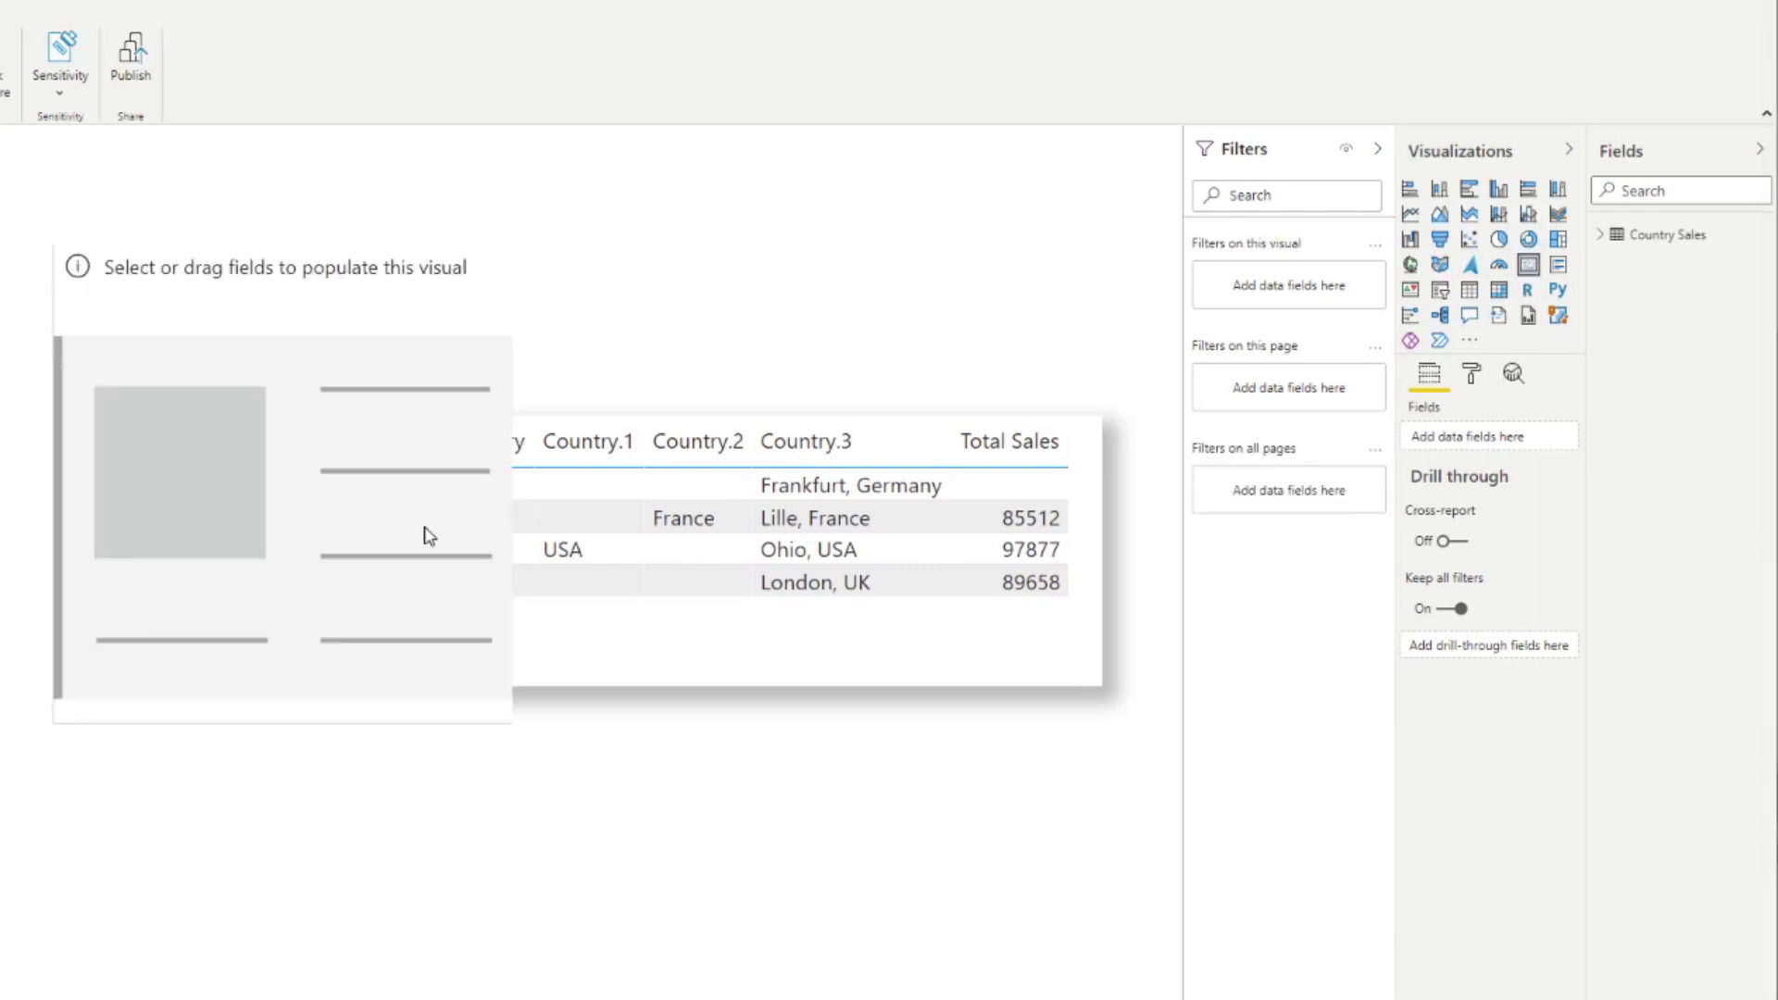
drag(599, 627, 669, 348)
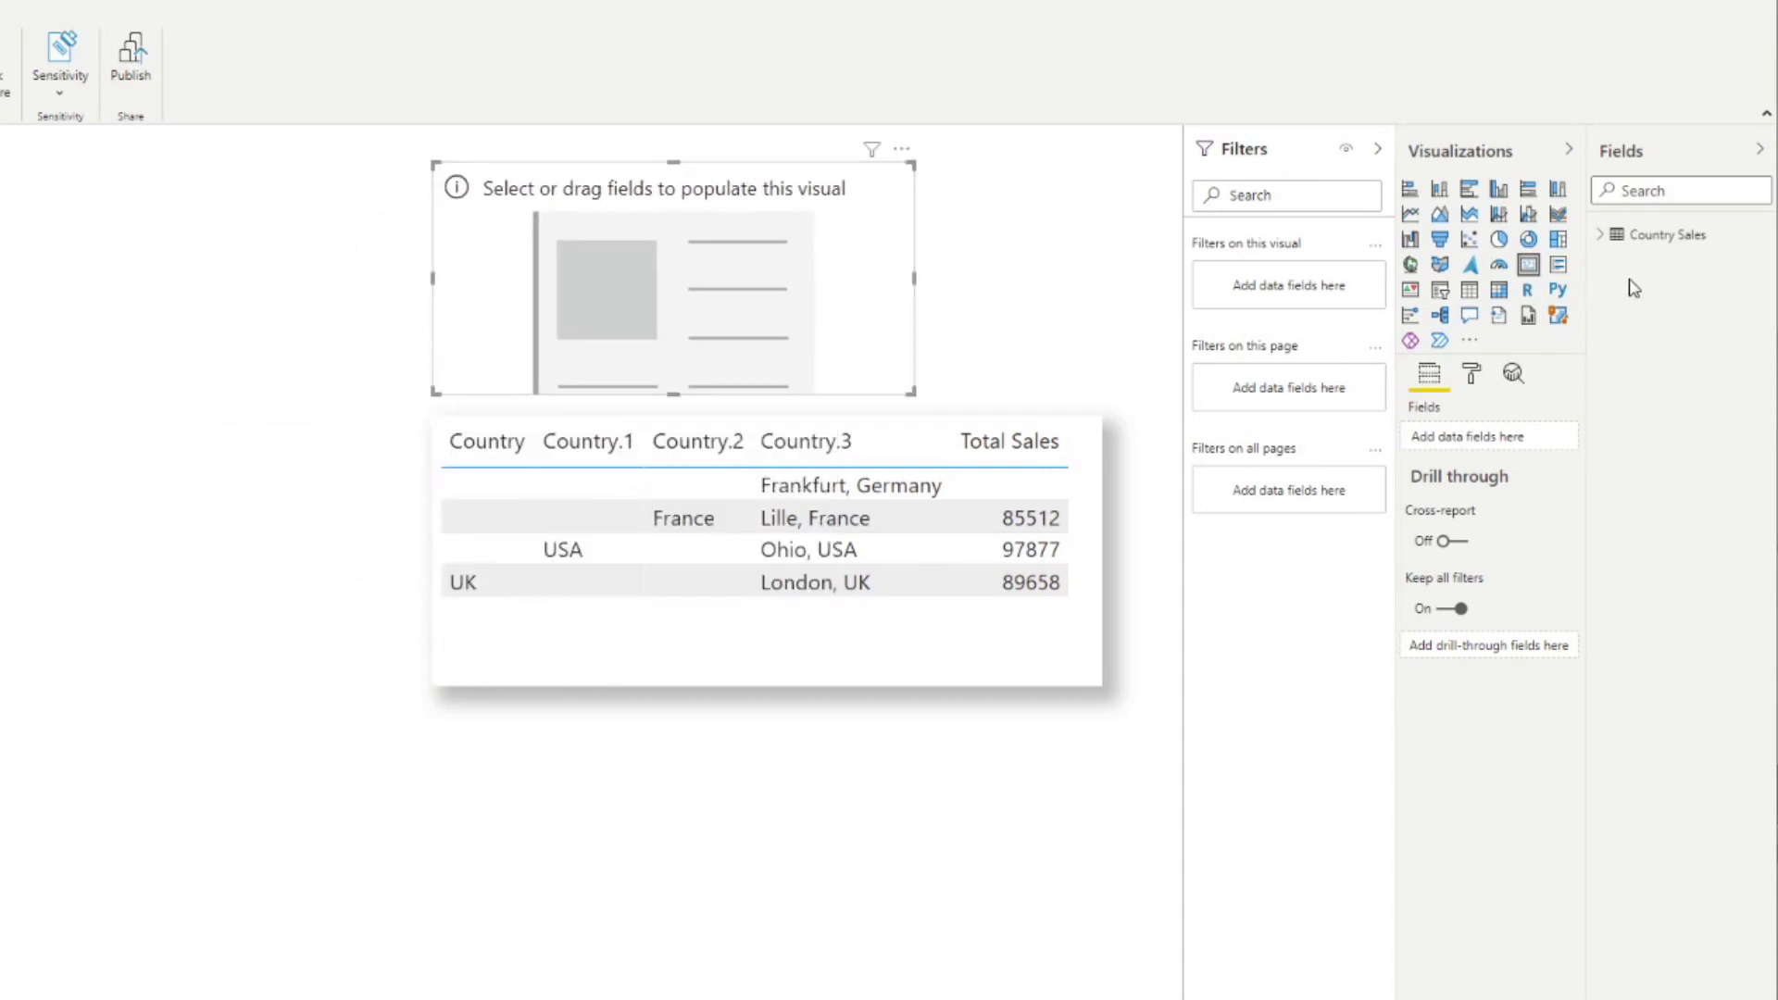
click(1601, 236)
drag(1676, 362, 1512, 447)
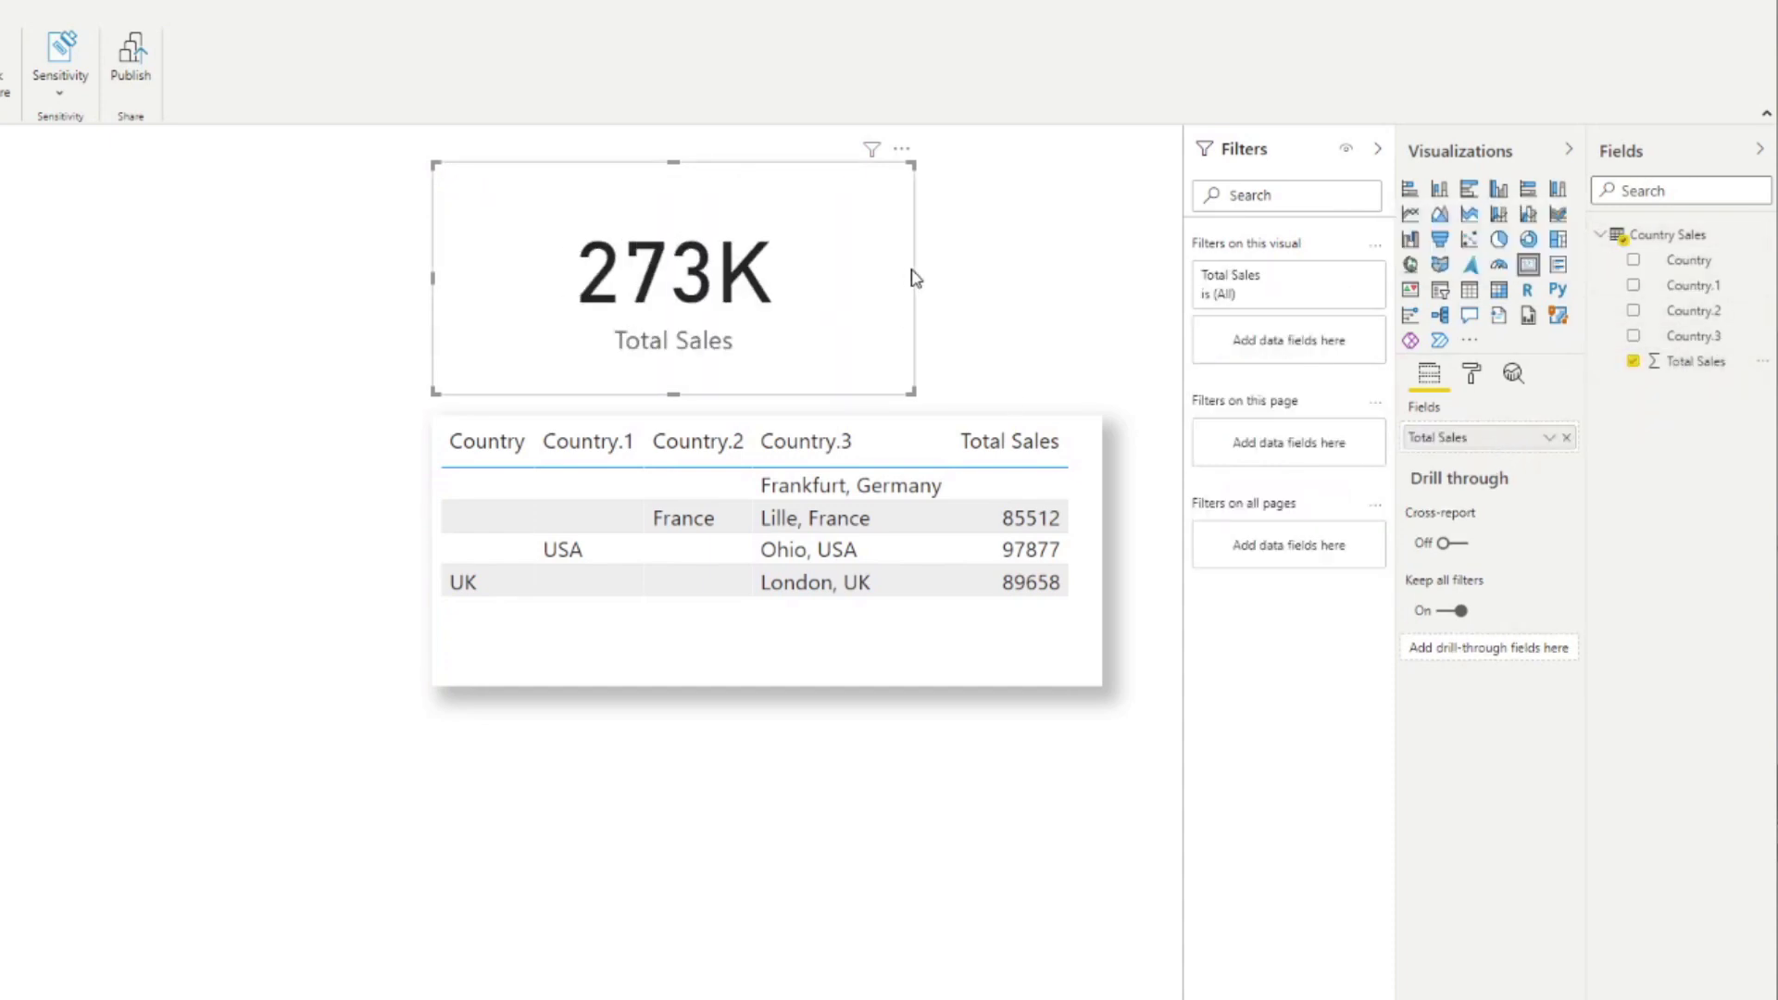
drag(918, 282, 1100, 280)
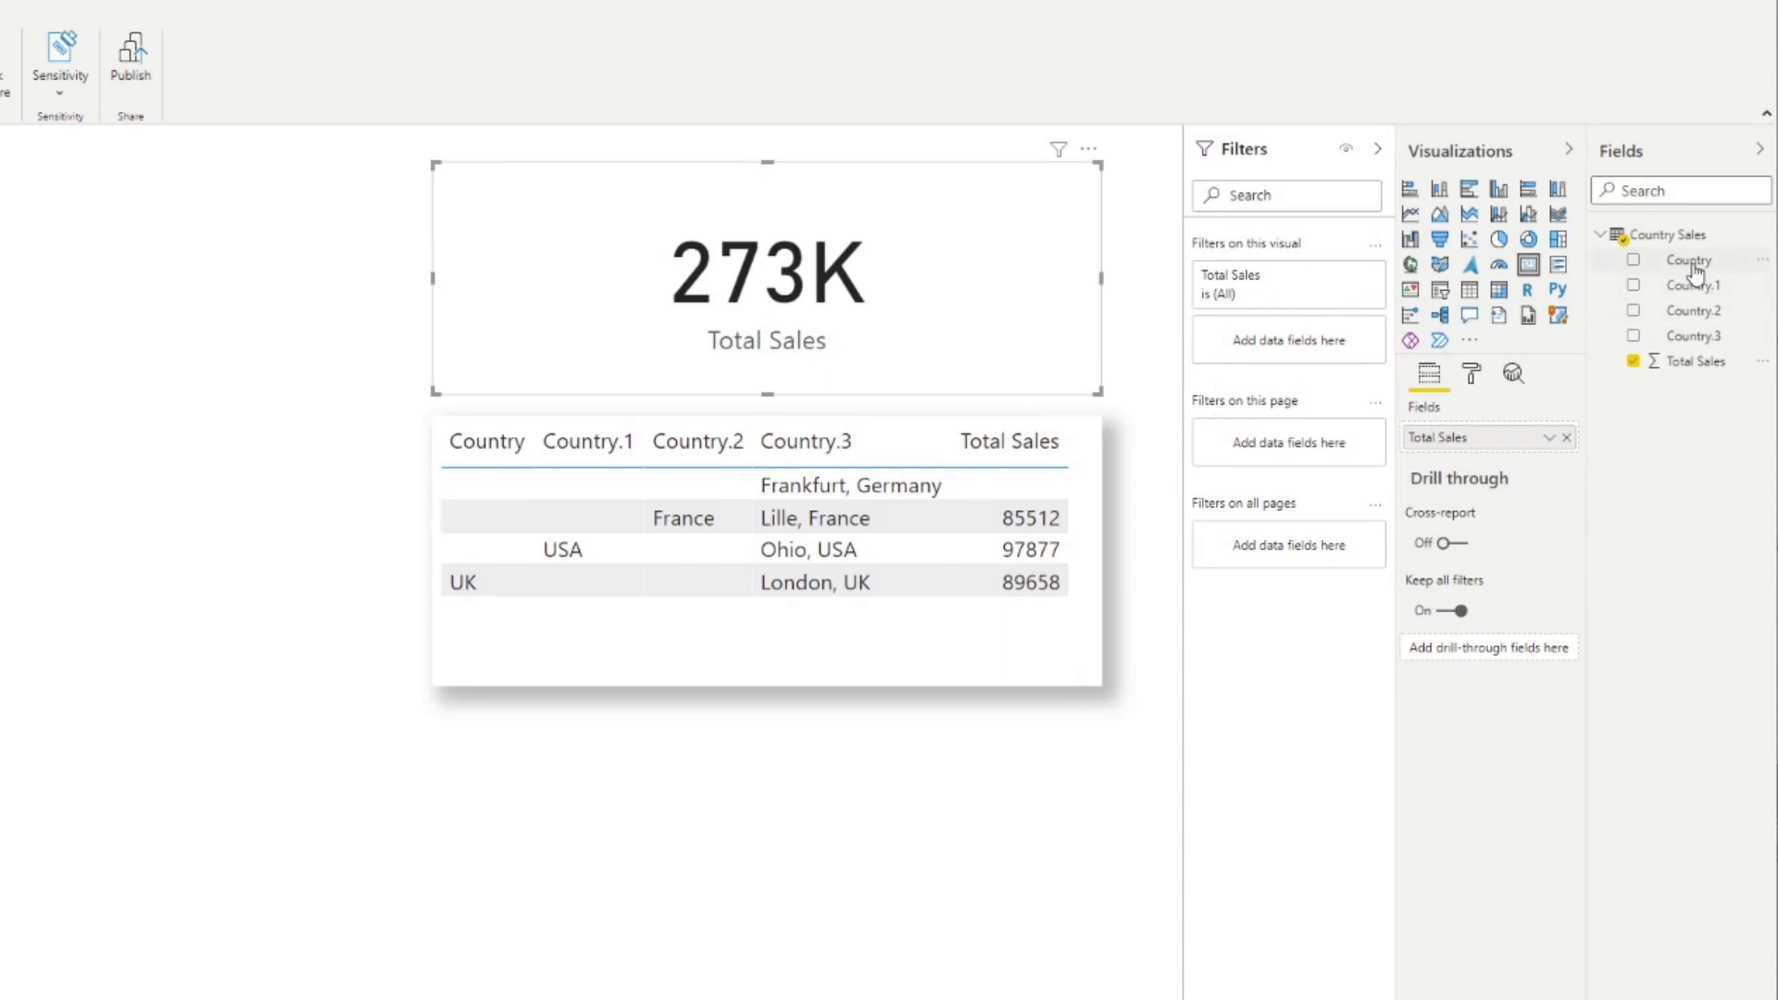
- Filter the card by Country.3, trying Frankfurt, Lille and London, then keep Frankfurt, Germany
drag(1683, 347, 1291, 352)
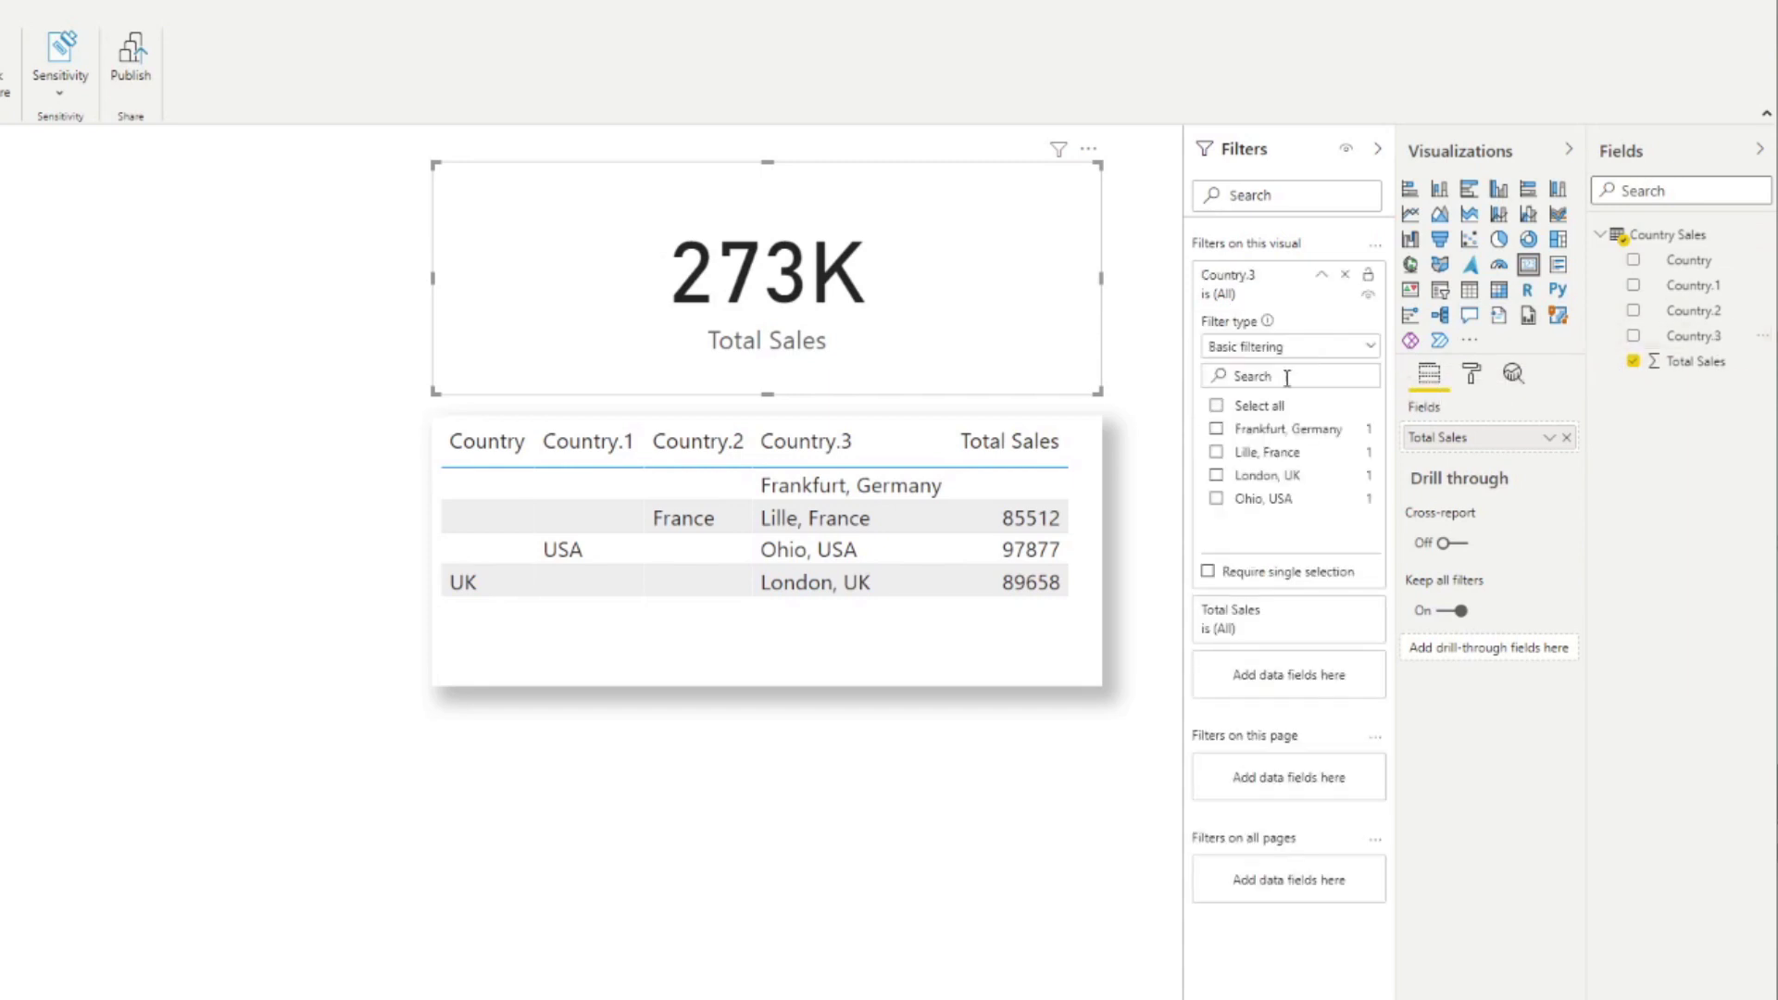
click(1276, 432)
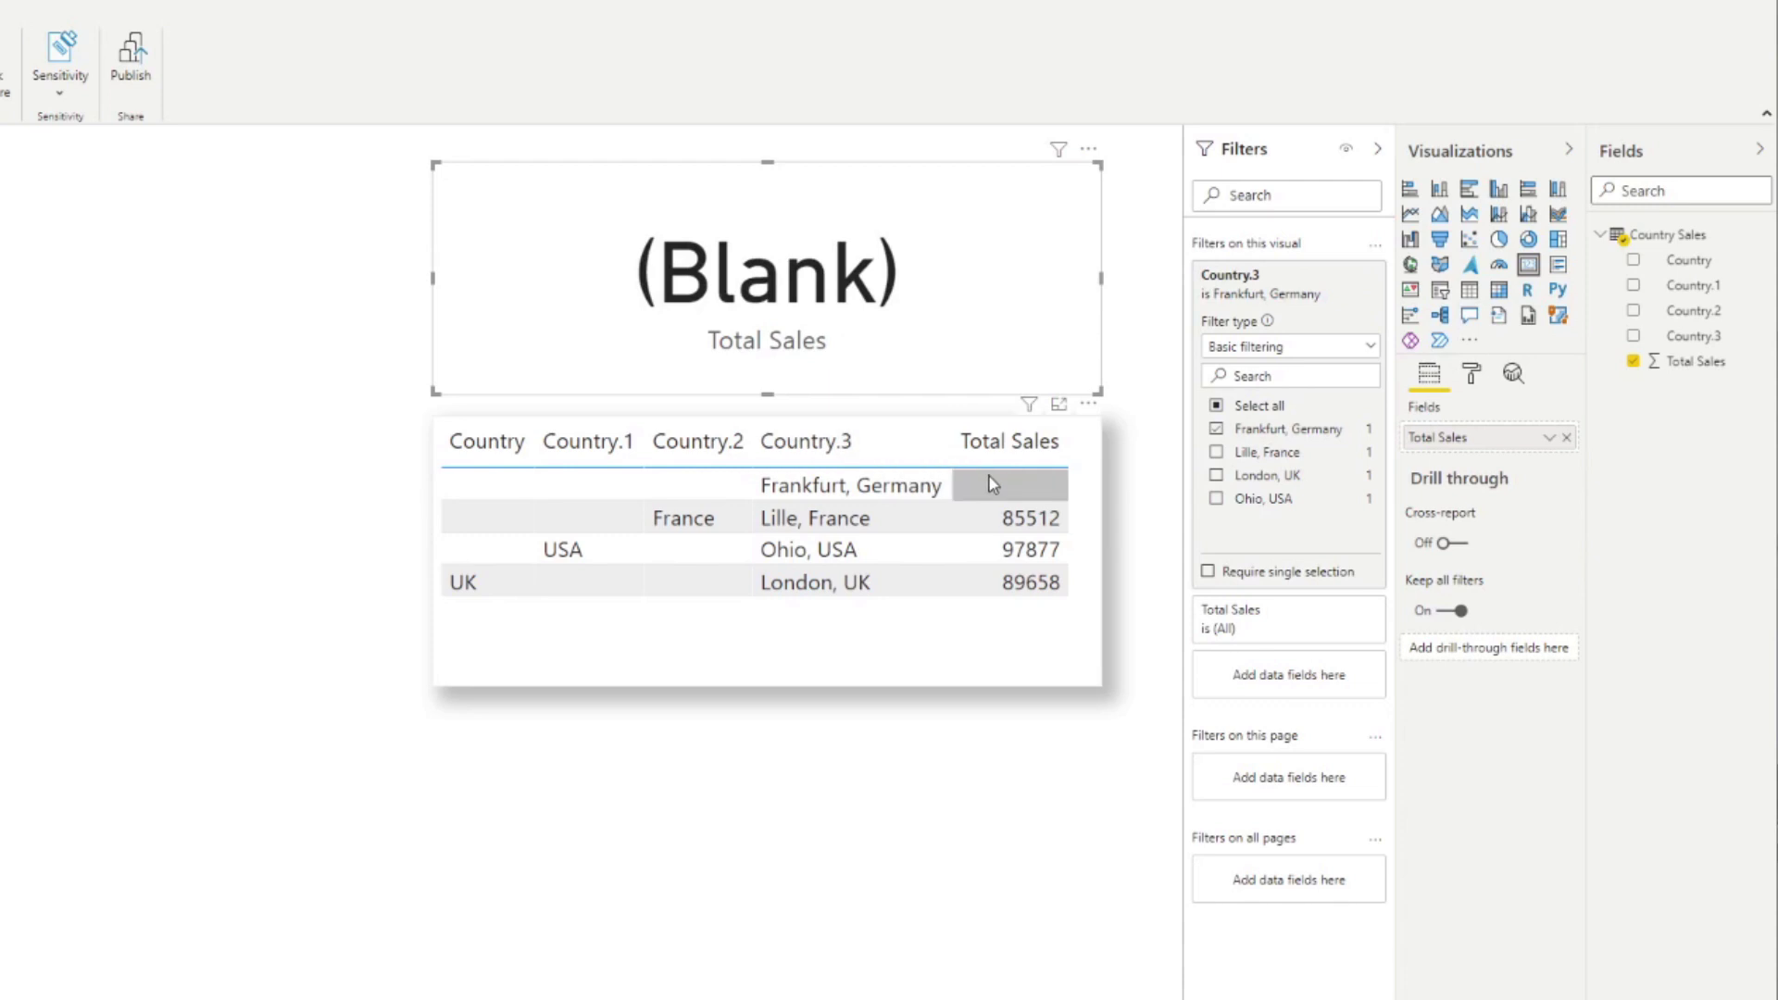
click(1275, 434)
click(1274, 455)
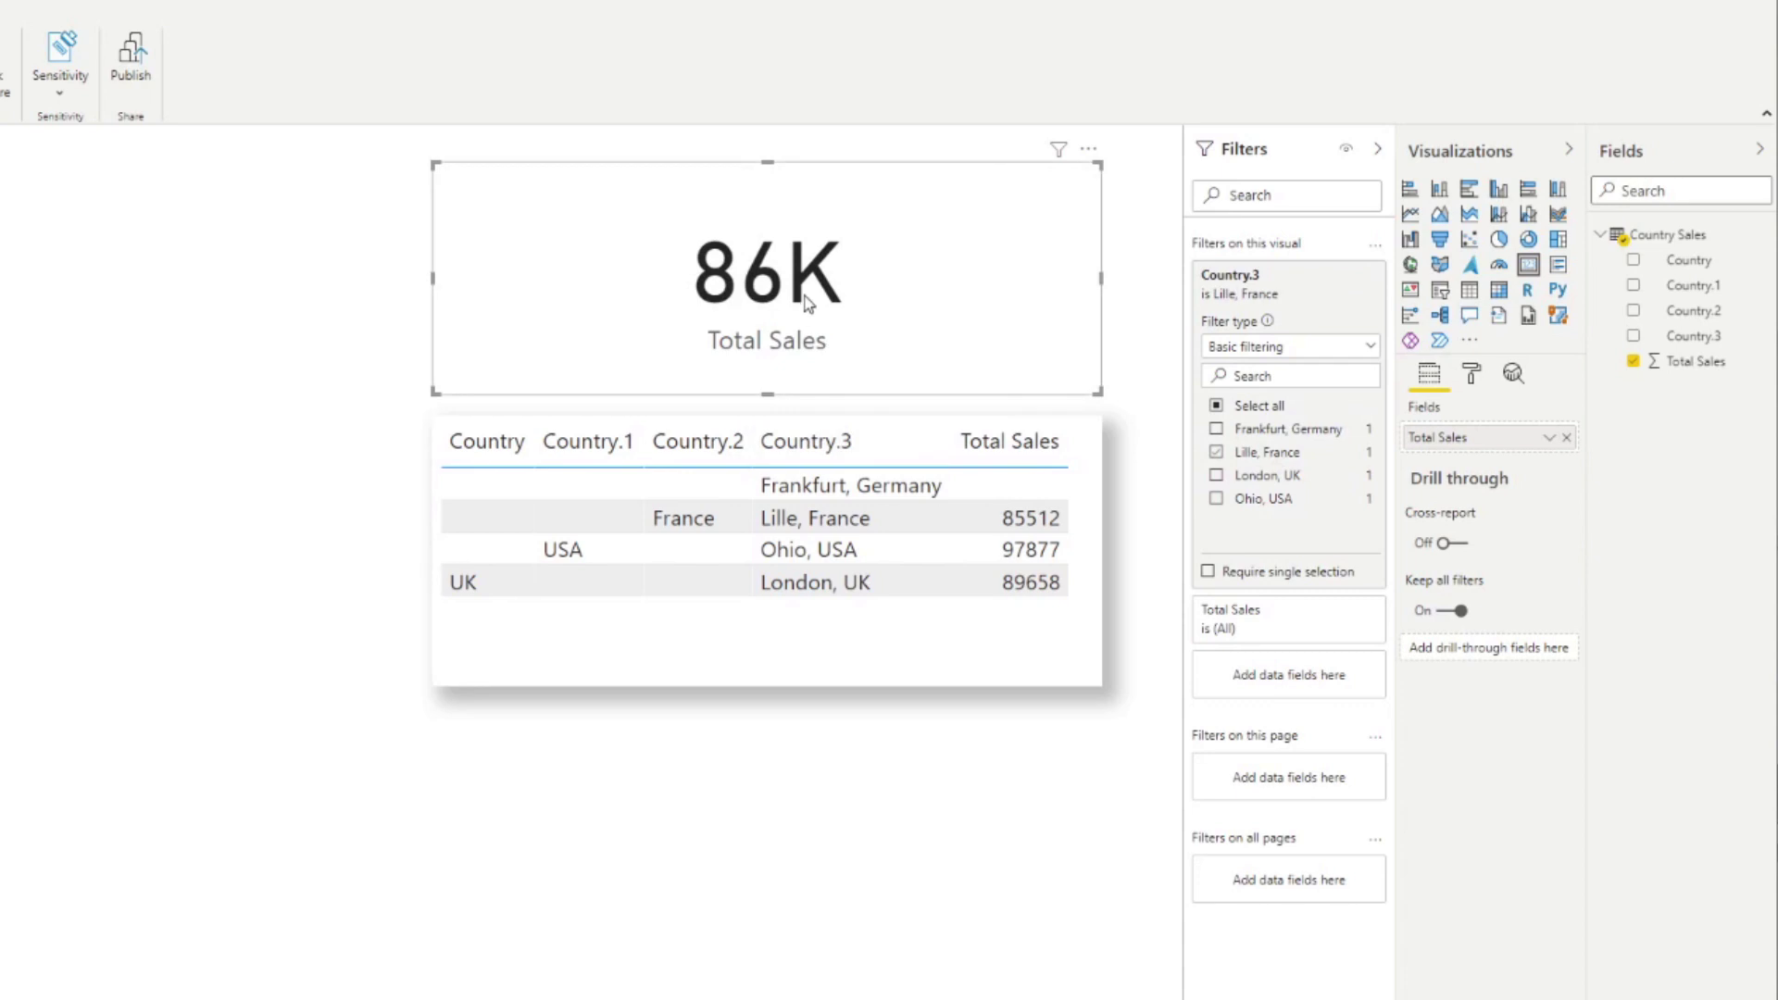
click(1252, 453)
click(1265, 478)
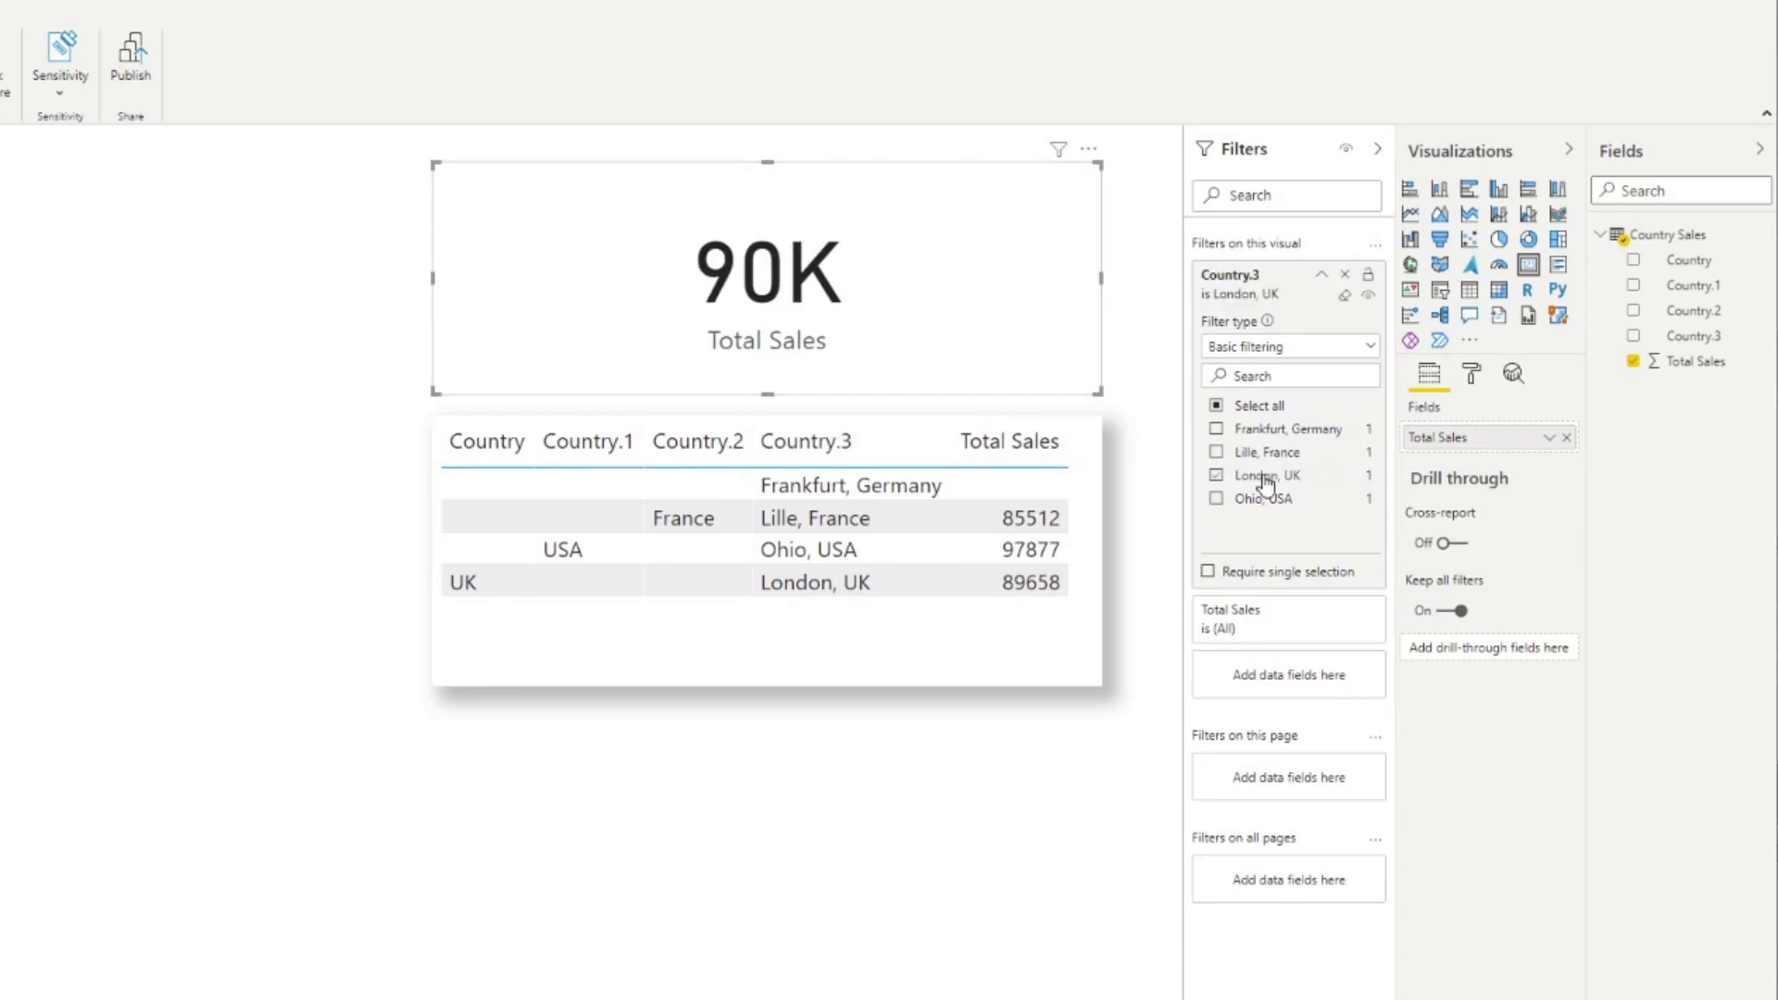
click(1265, 479)
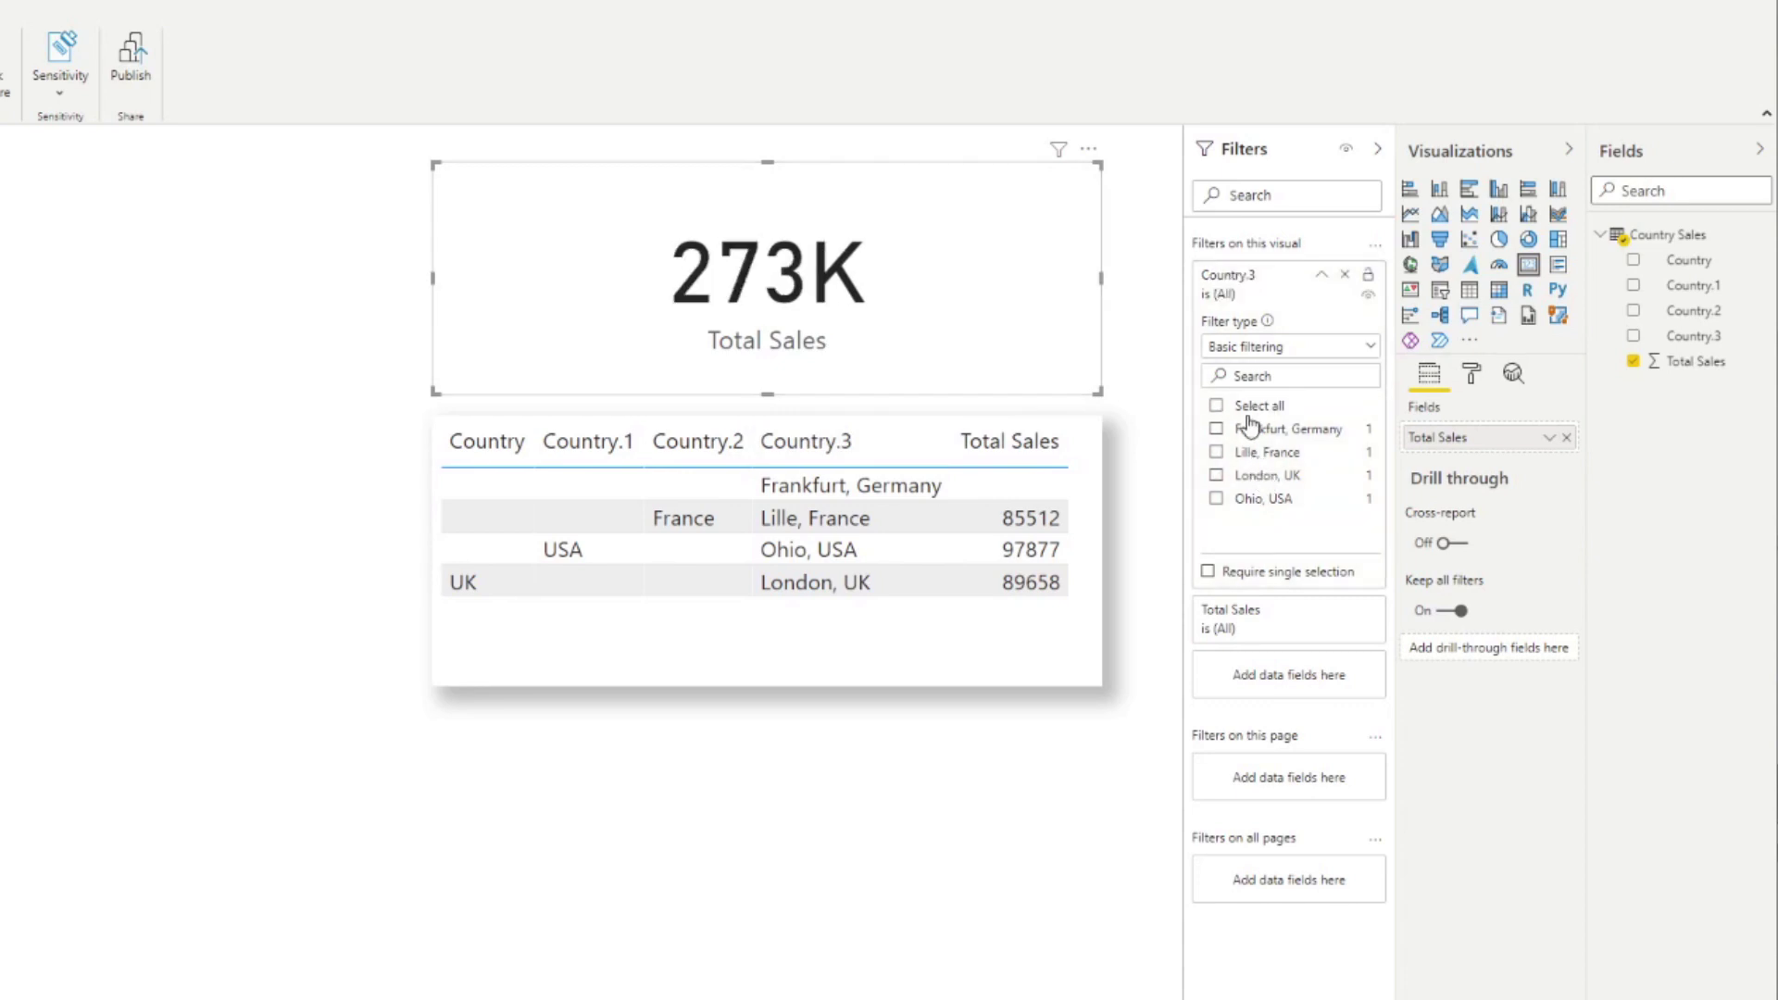
click(1252, 431)
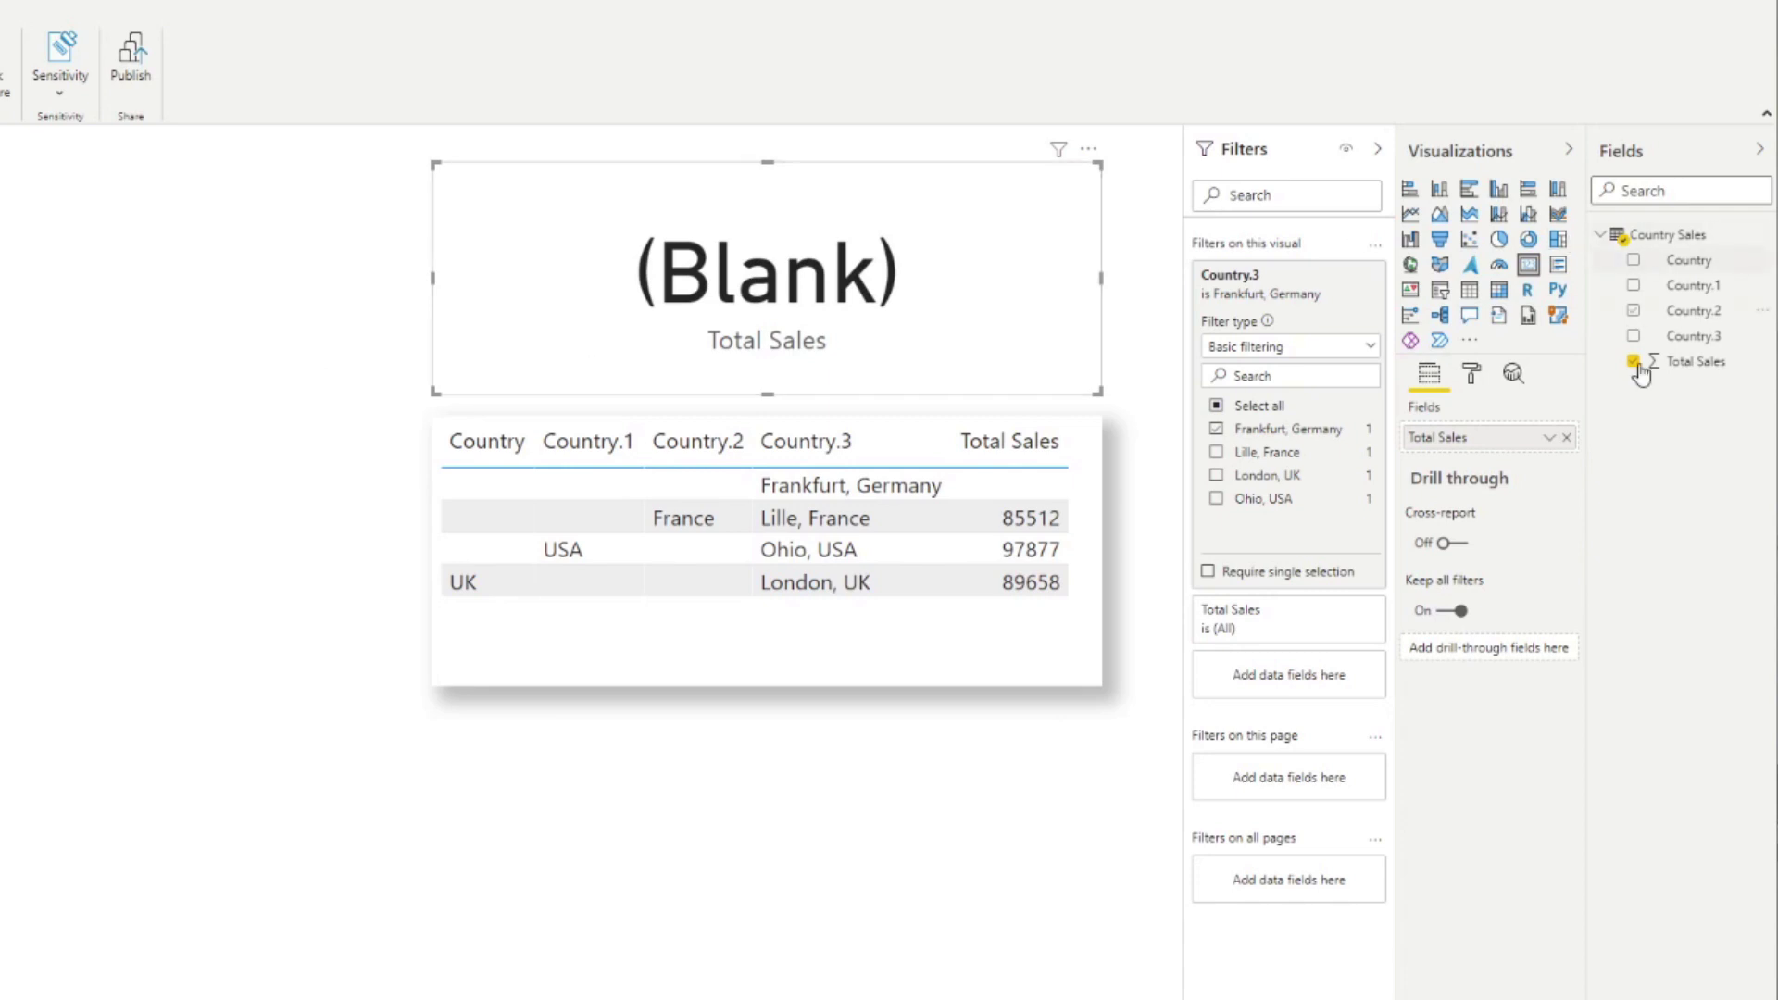
- Write a new measure: Coalesce Measure = COALESCE(SUM('Country Sales'[Total Sales]), 0)
right_click(1681, 243)
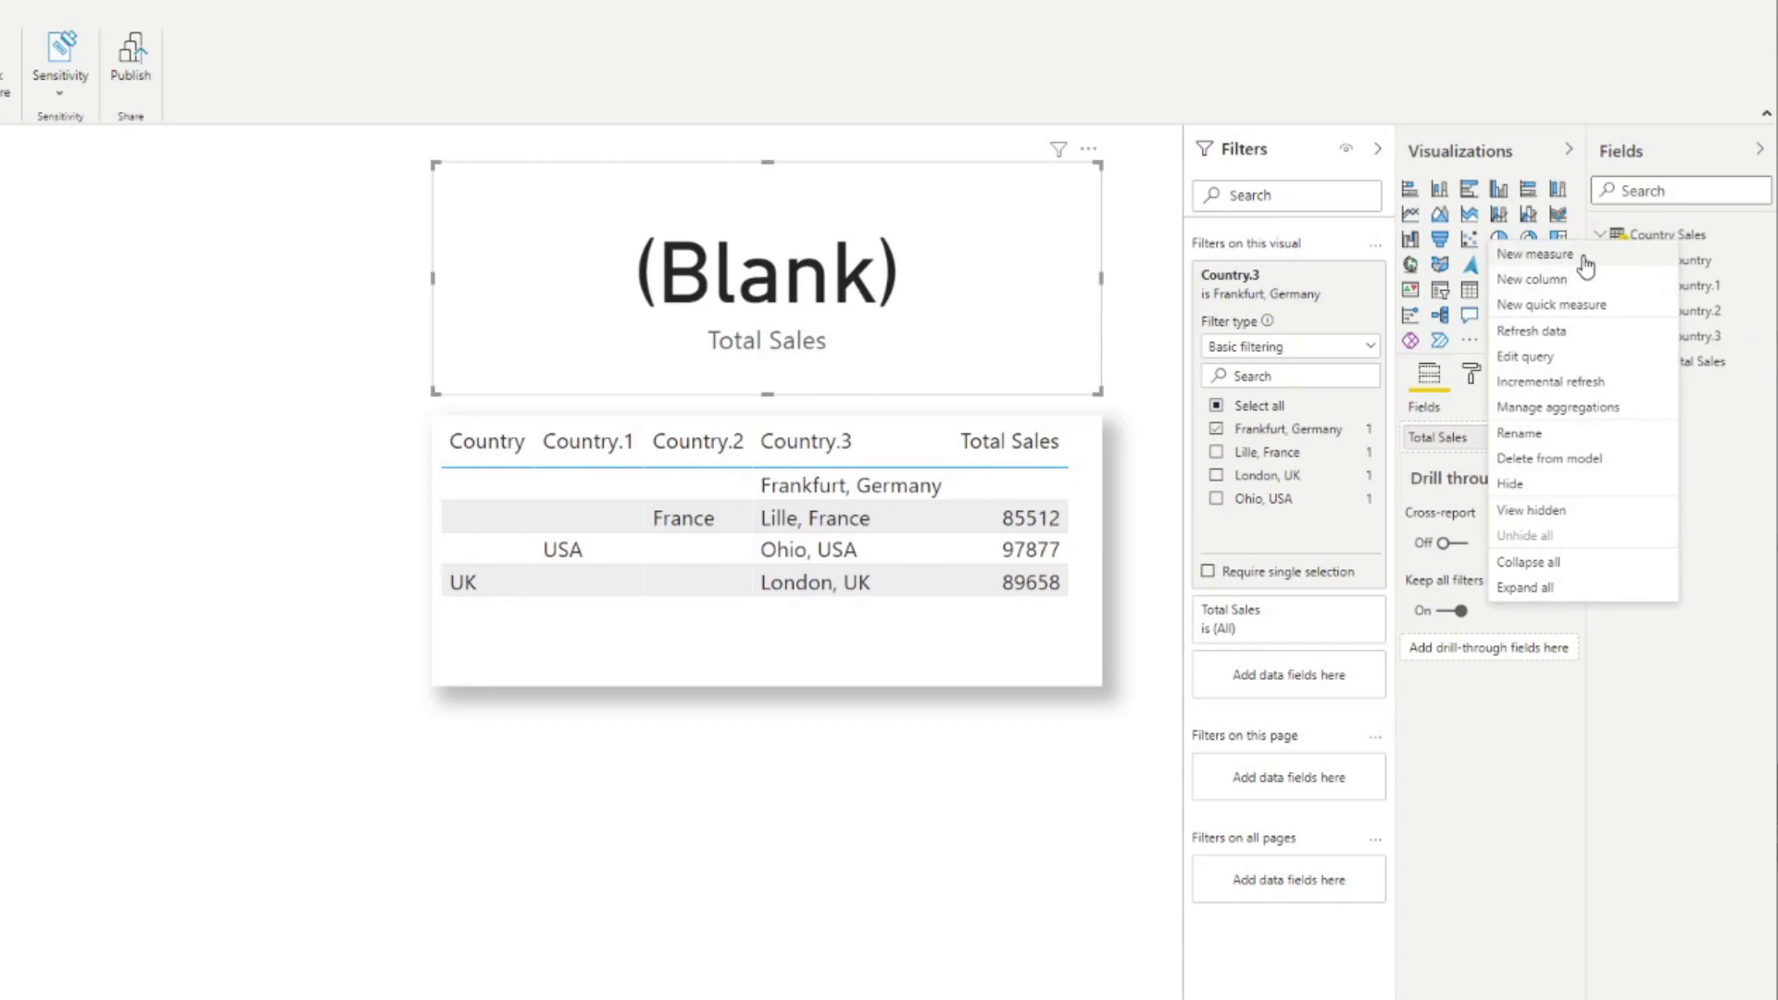
key(Escape)
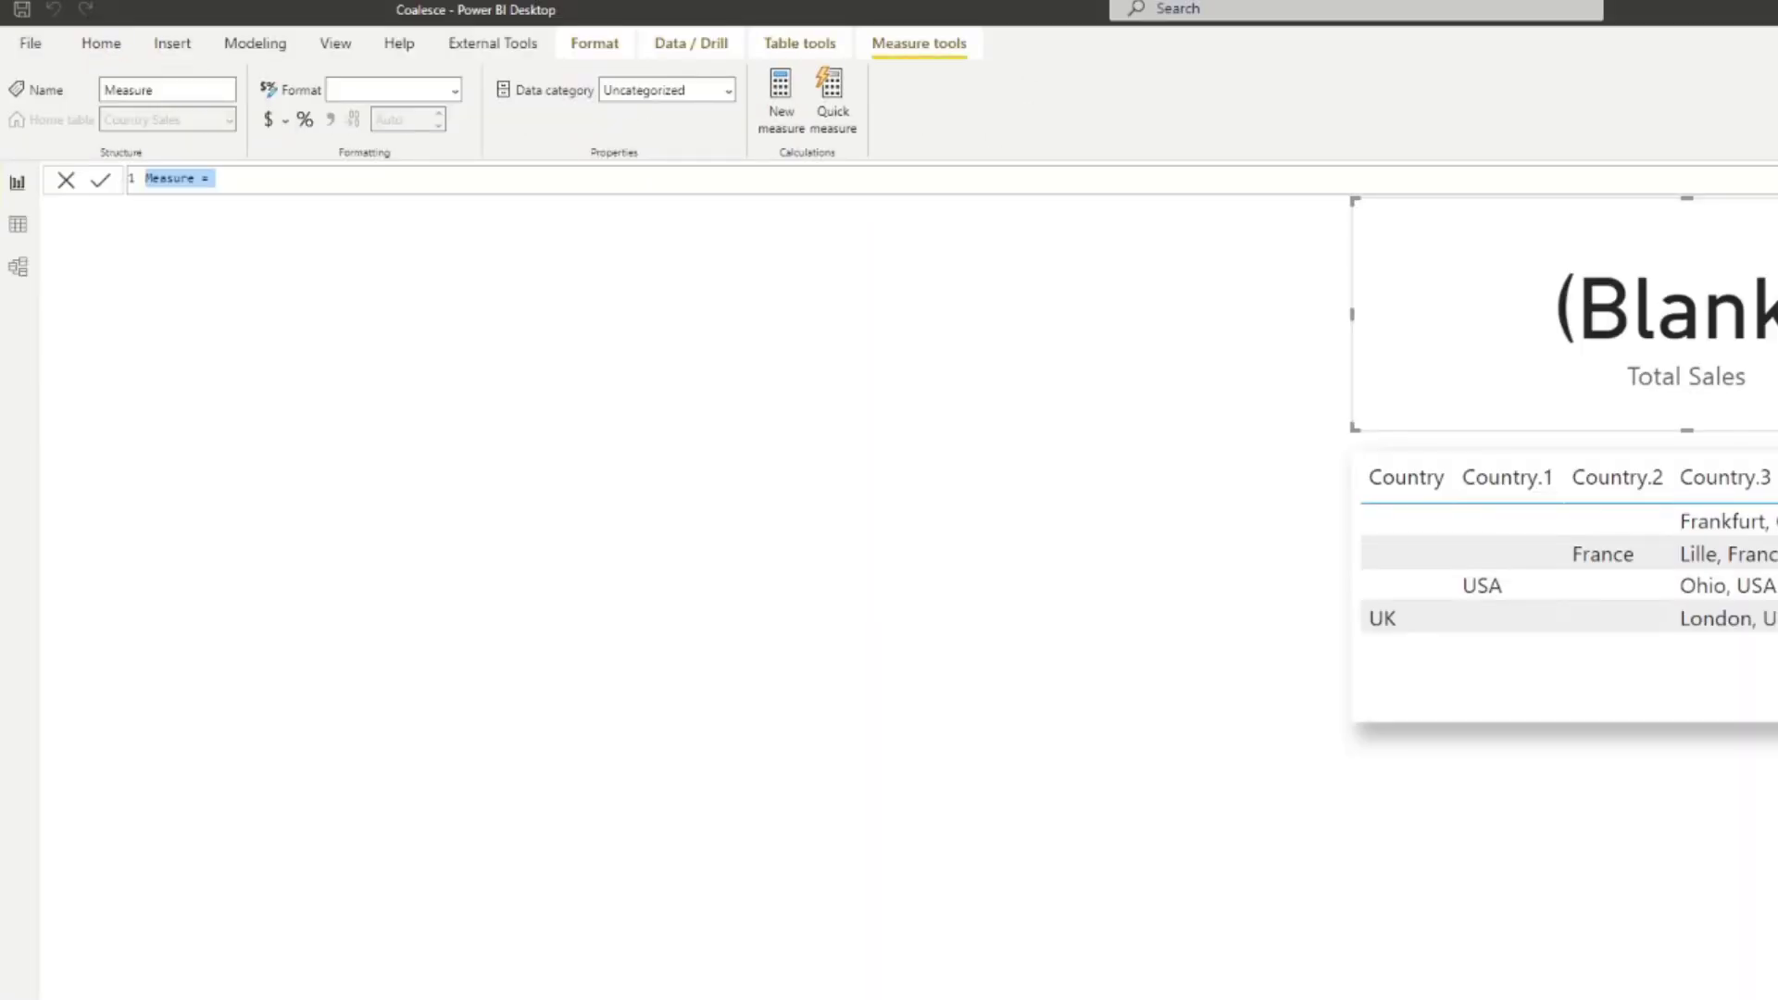
text(Coalesce Measure = )
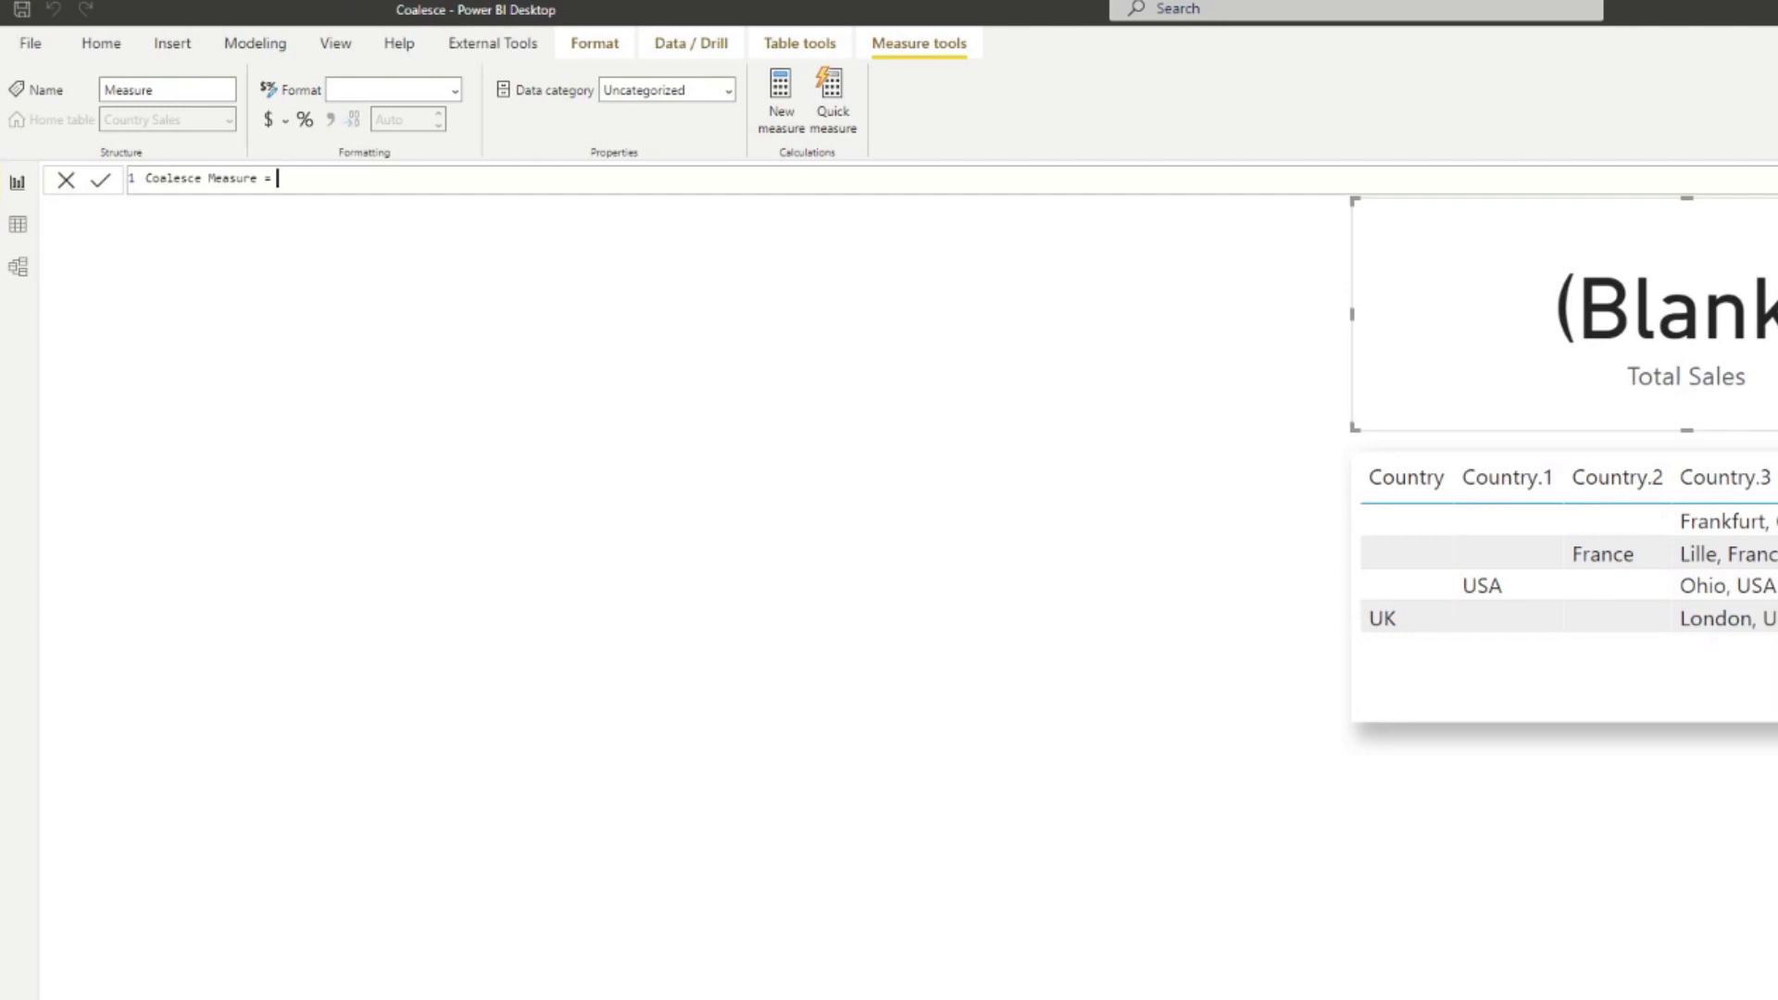
text(COA)
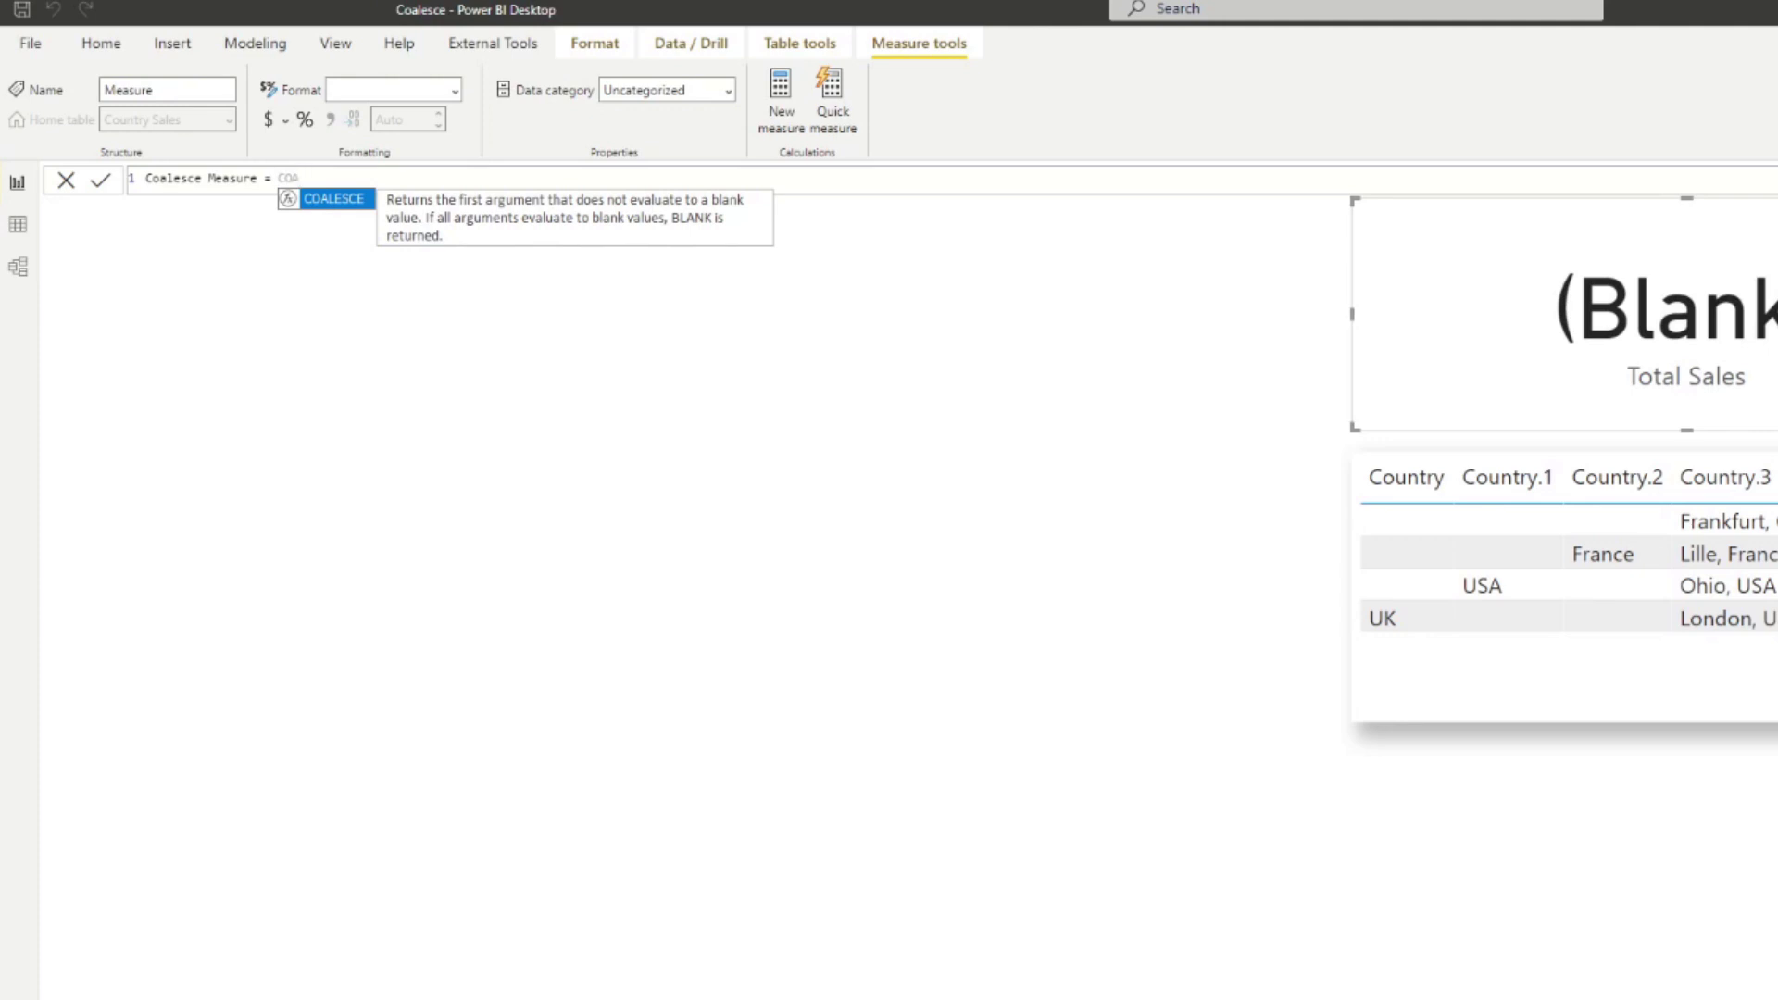
key(Tab)
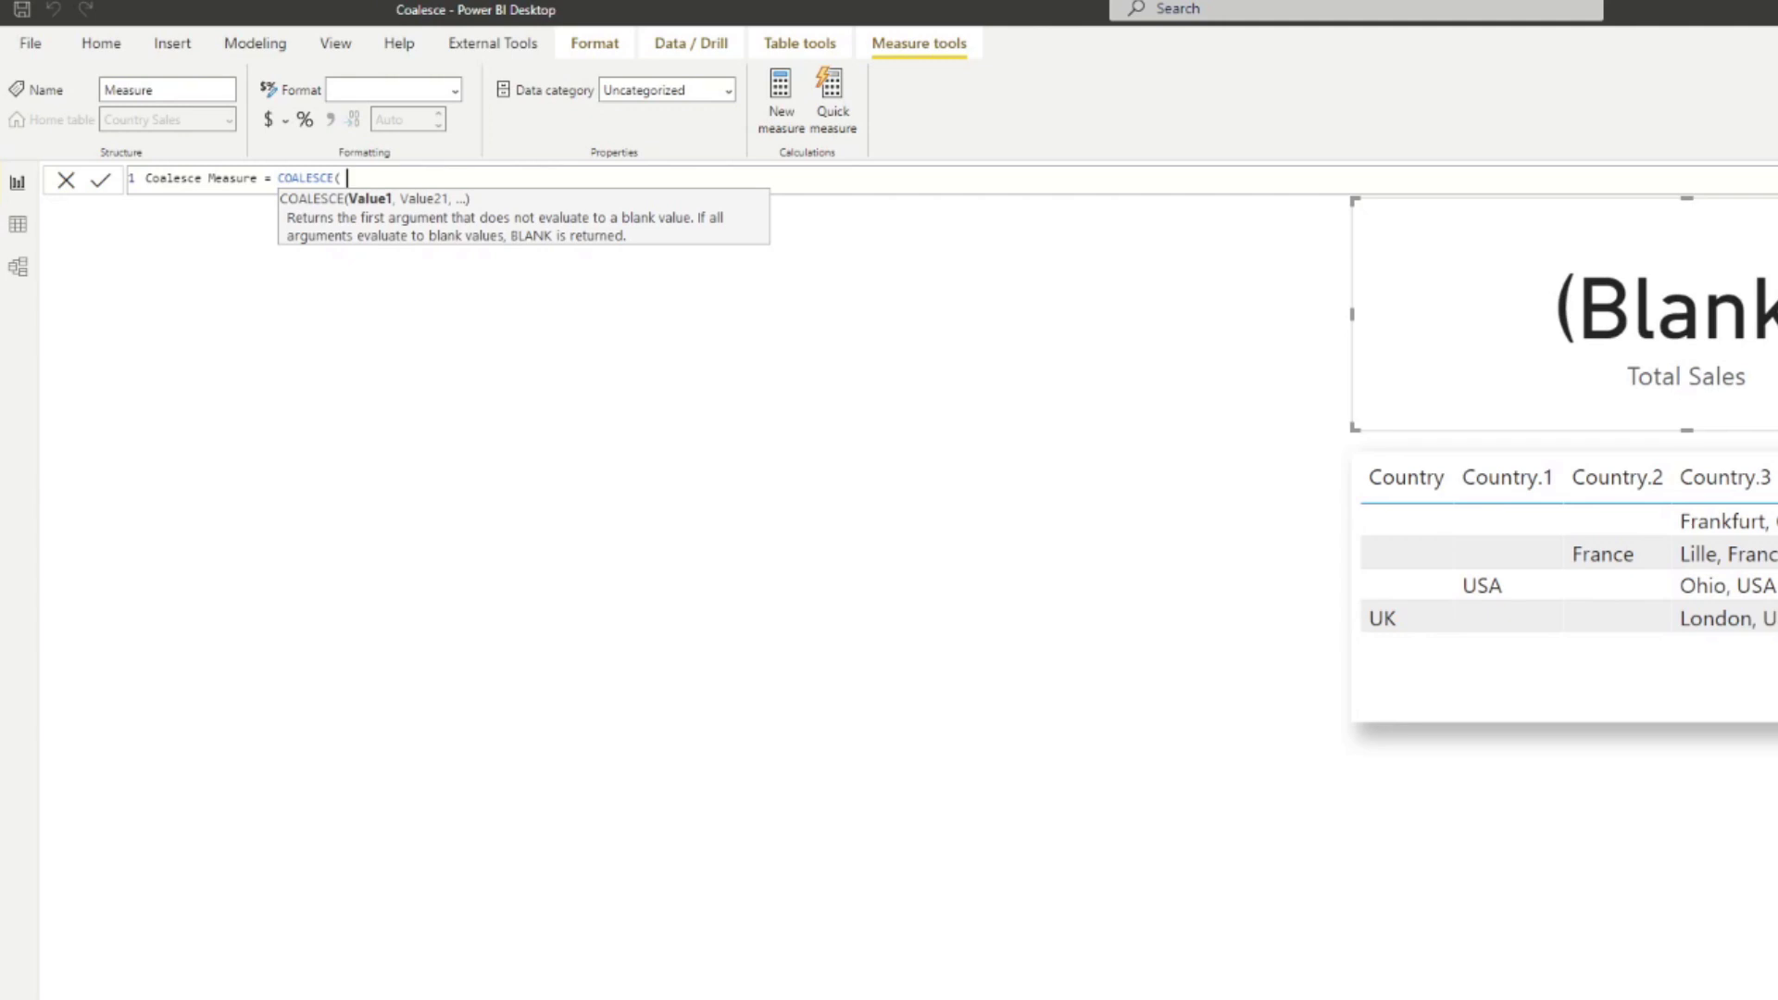
text(SUM()
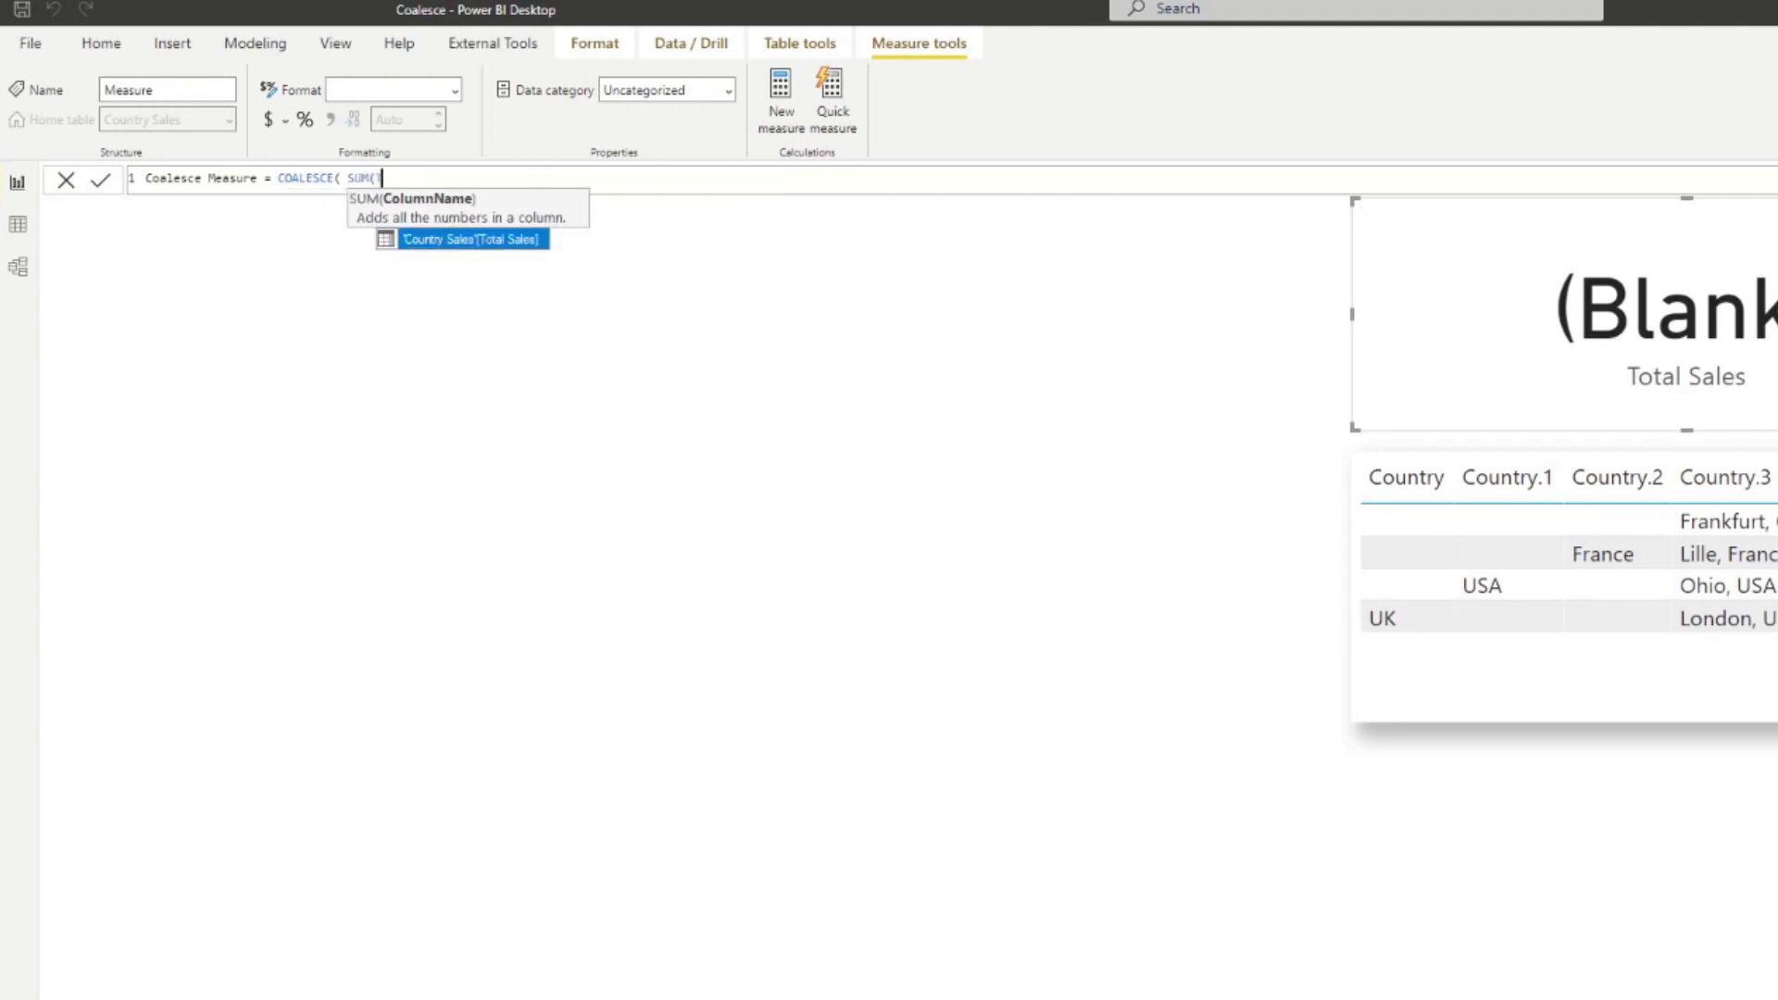
key(Tab)
text())
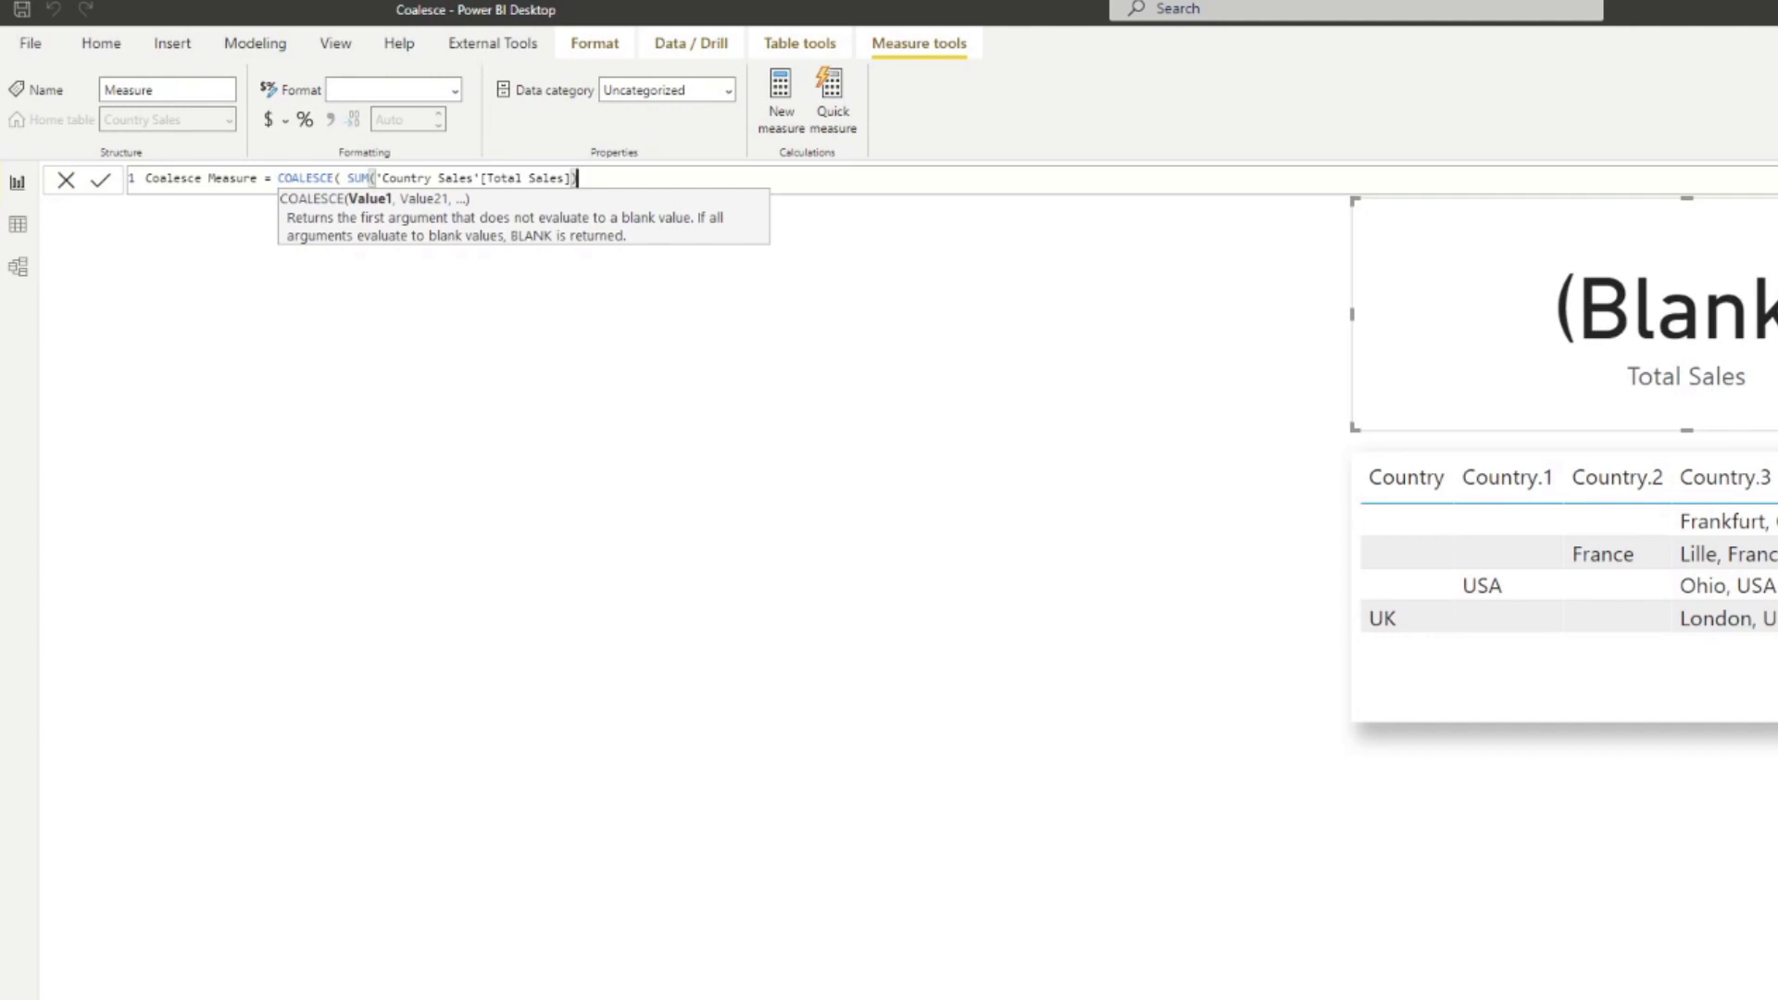
text(, 0))
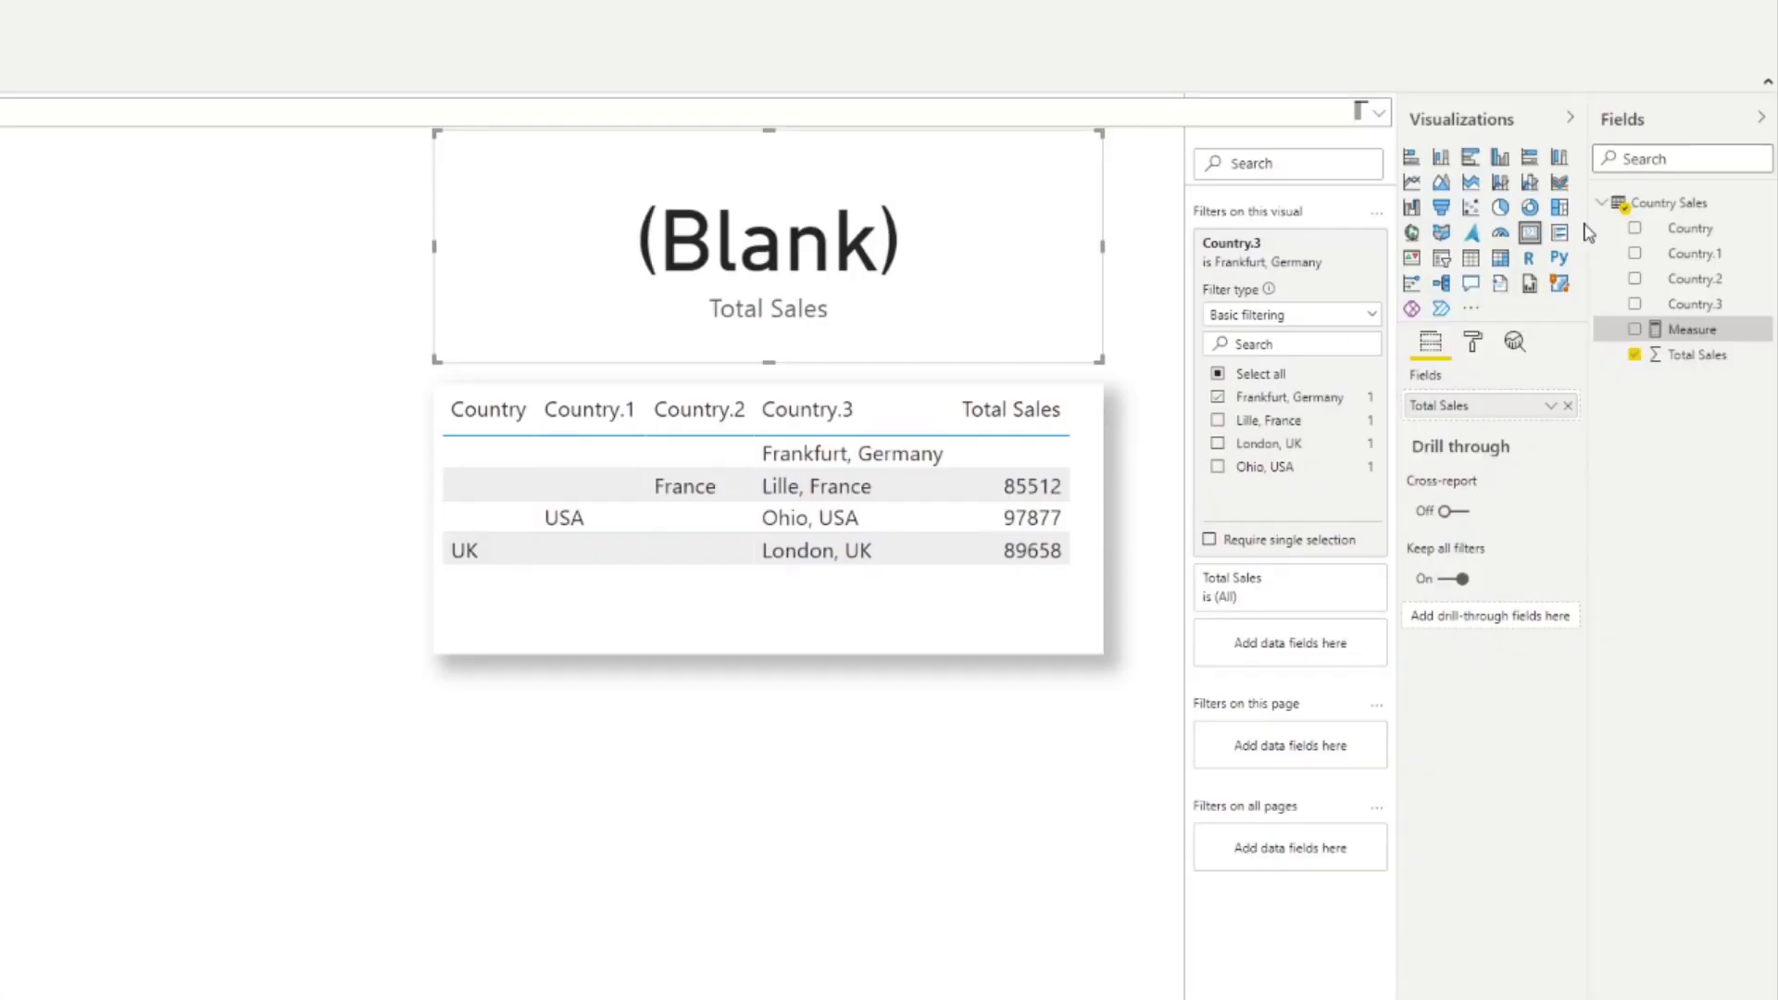
- Commit Coalesce Measure, swap it into the card, and cycle the Country.3 cities back to Frankfurt
key(Return)
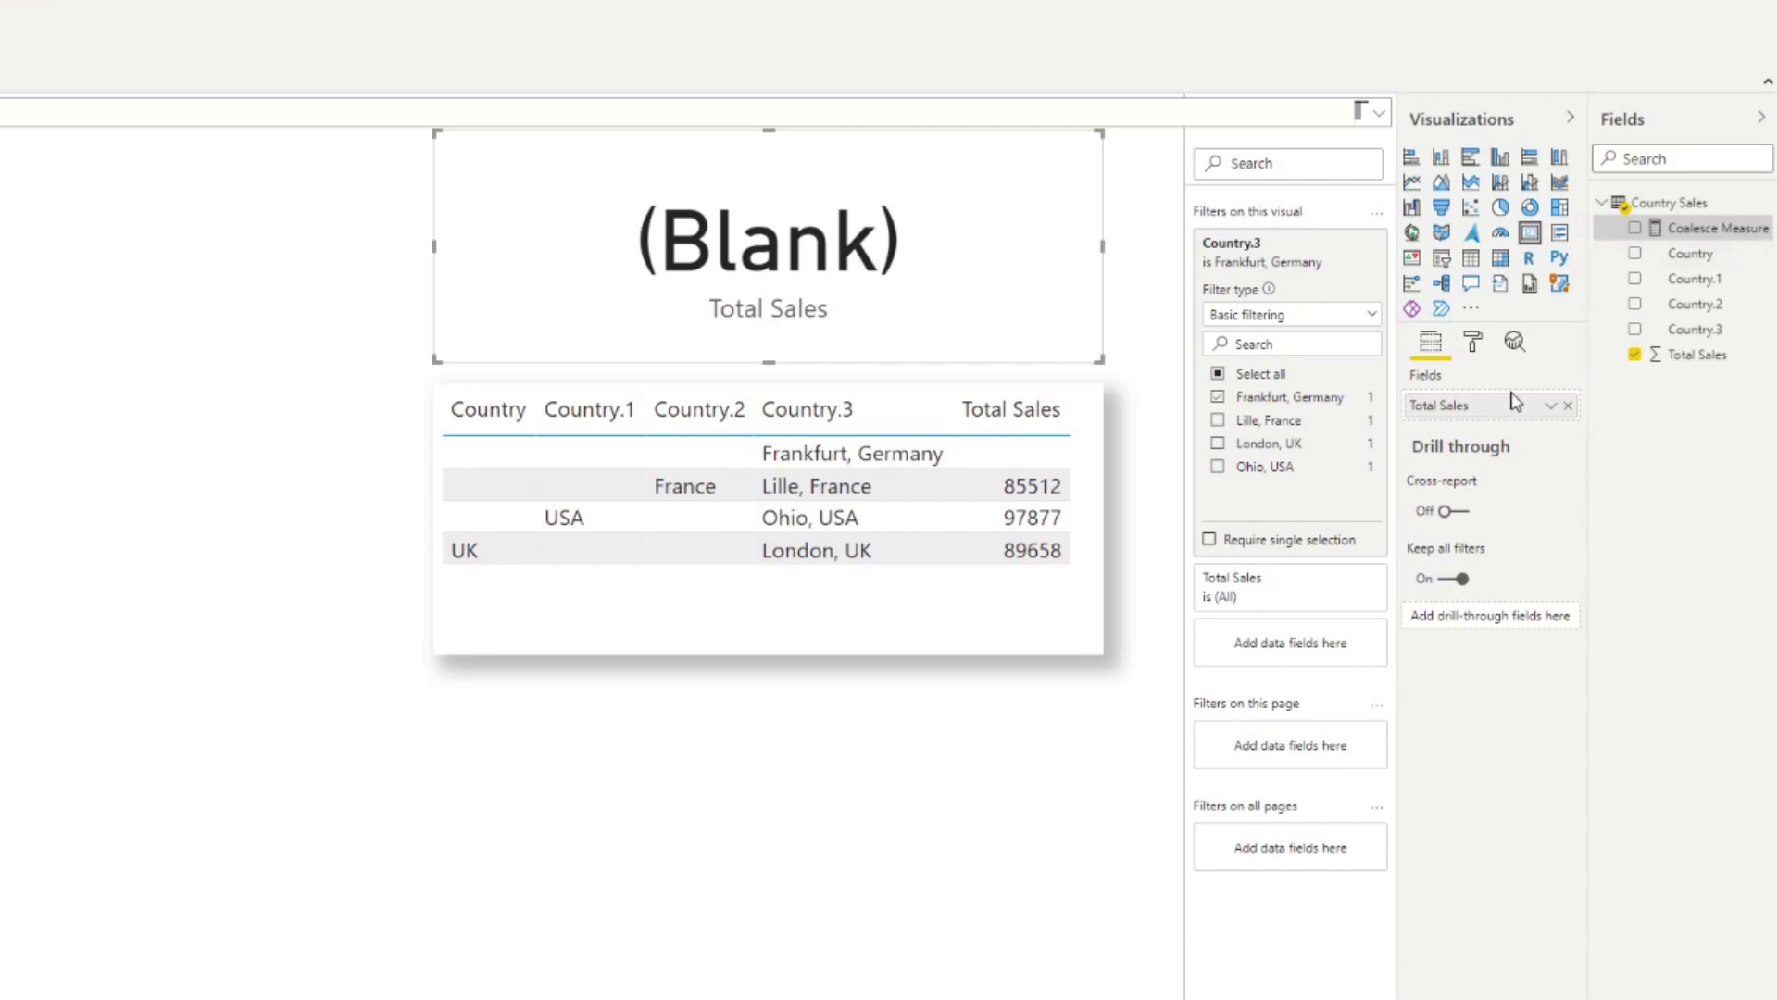
drag(1683, 238, 1479, 416)
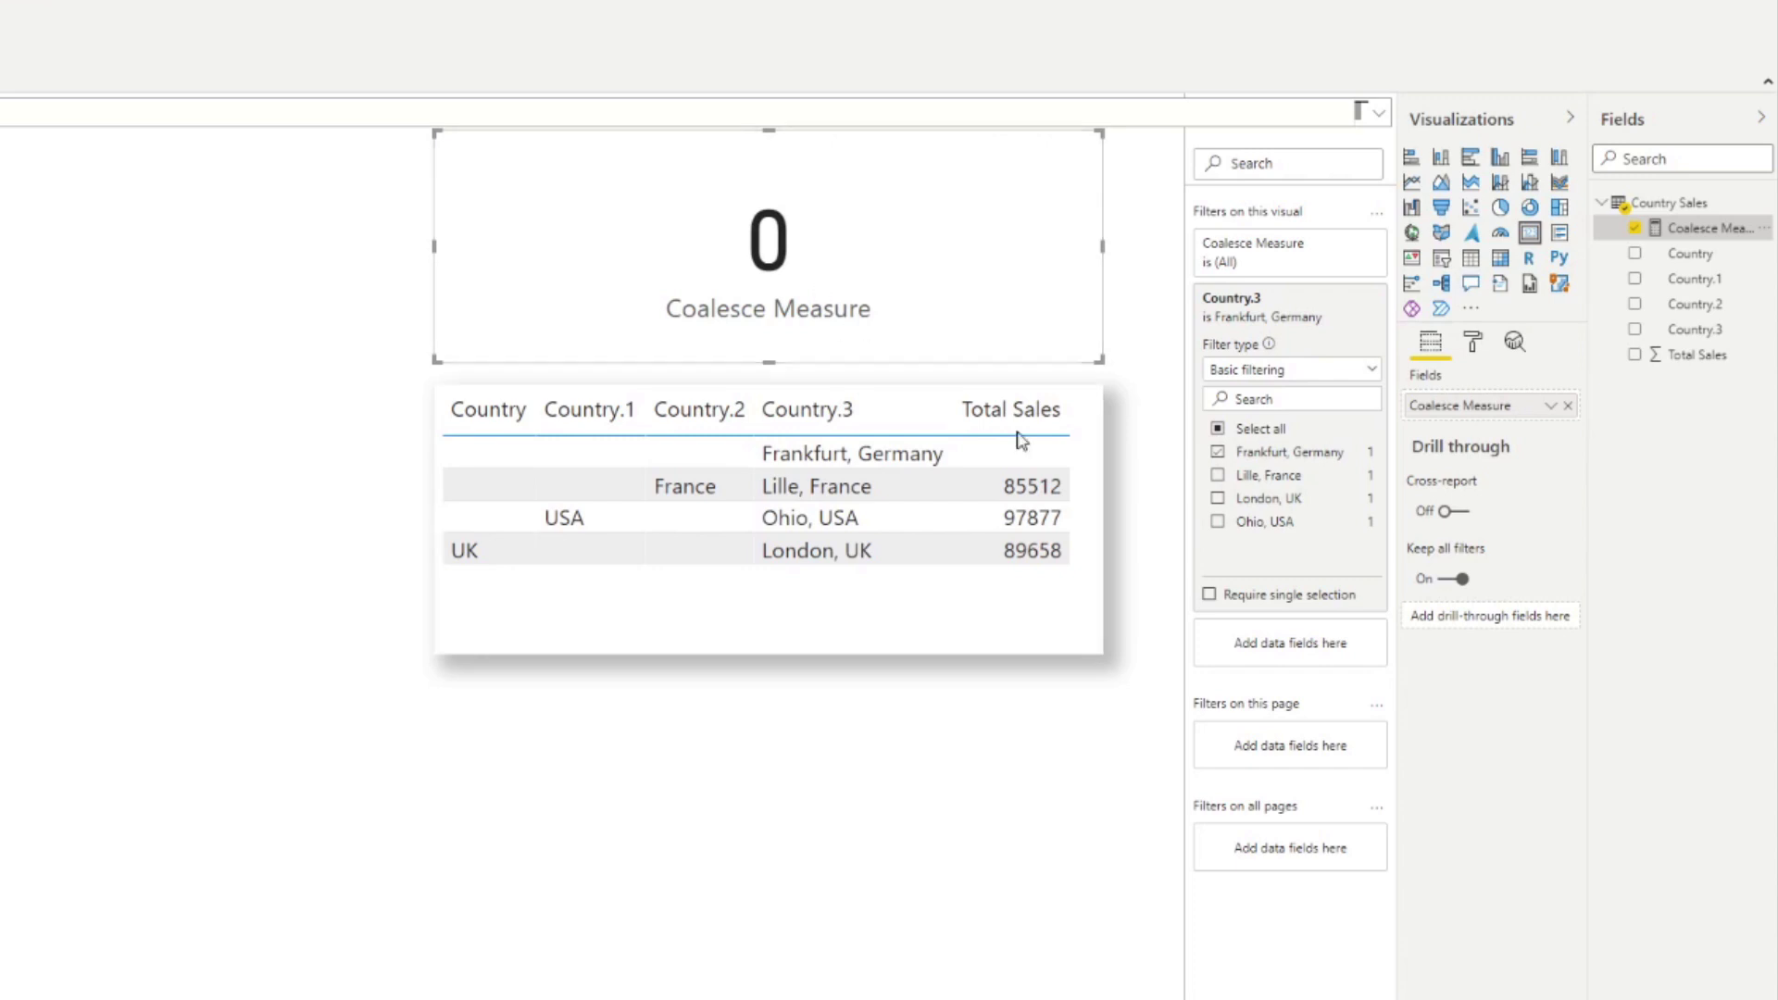
click(1217, 452)
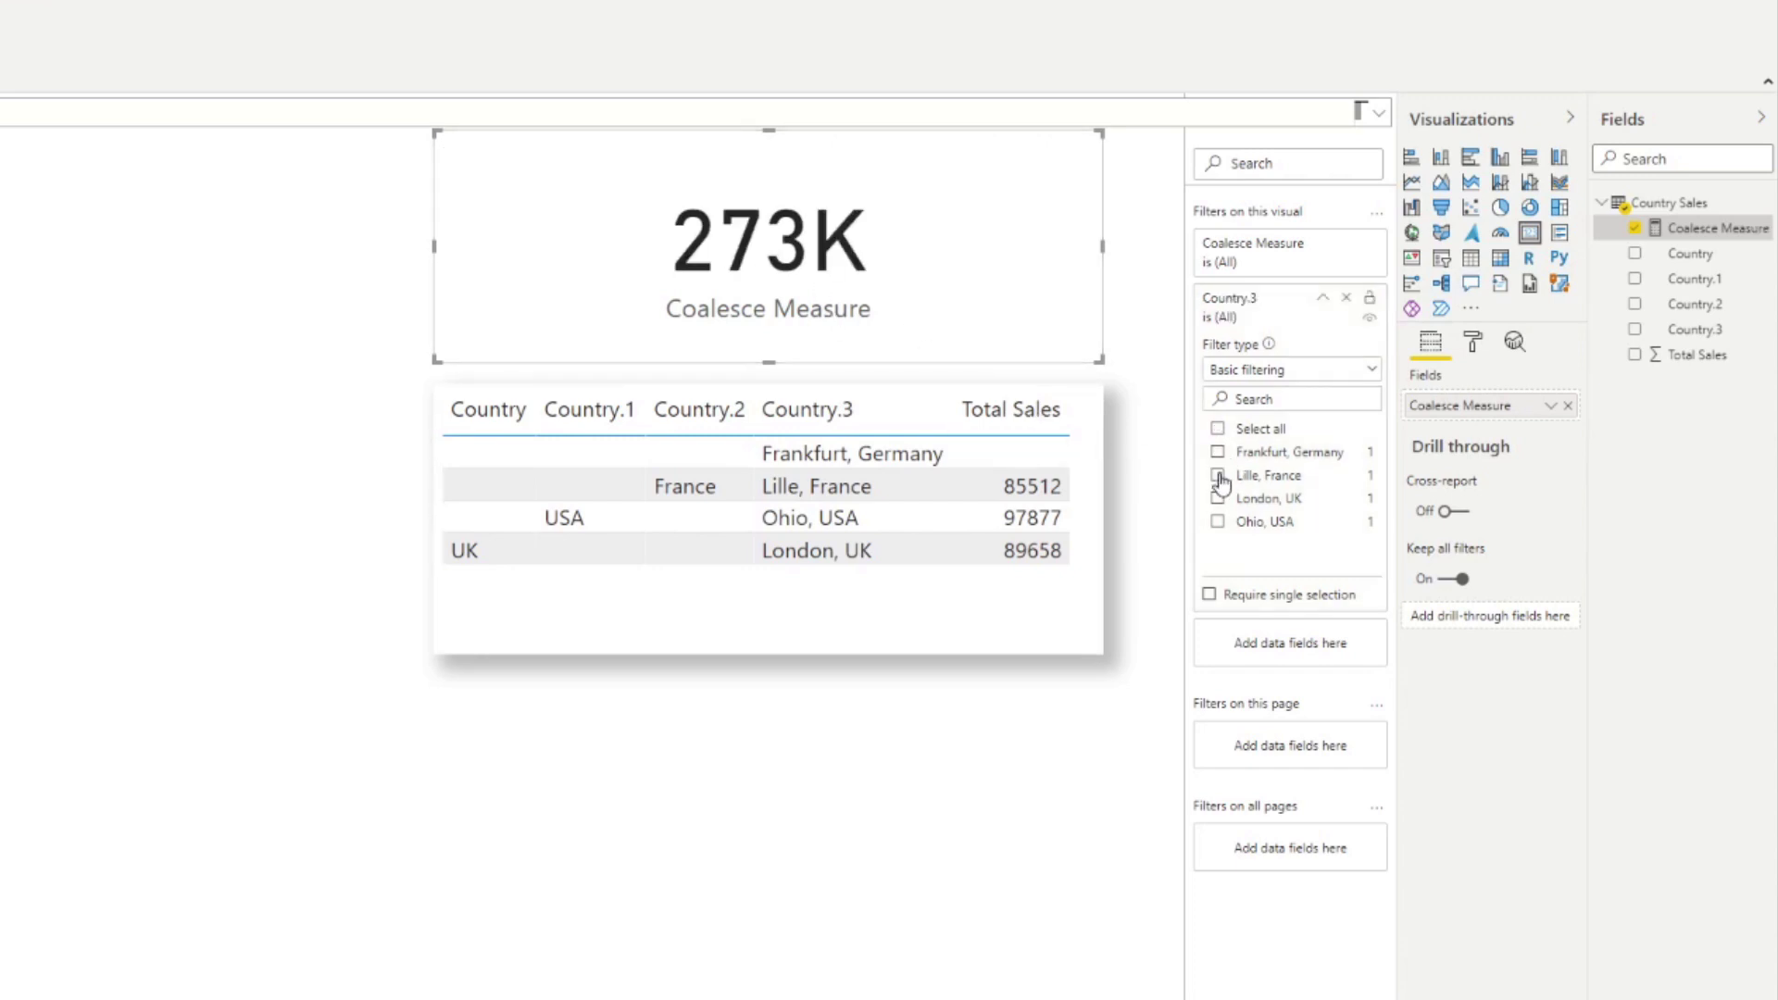
click(1216, 475)
click(1217, 475)
click(1218, 499)
click(1217, 498)
click(1217, 452)
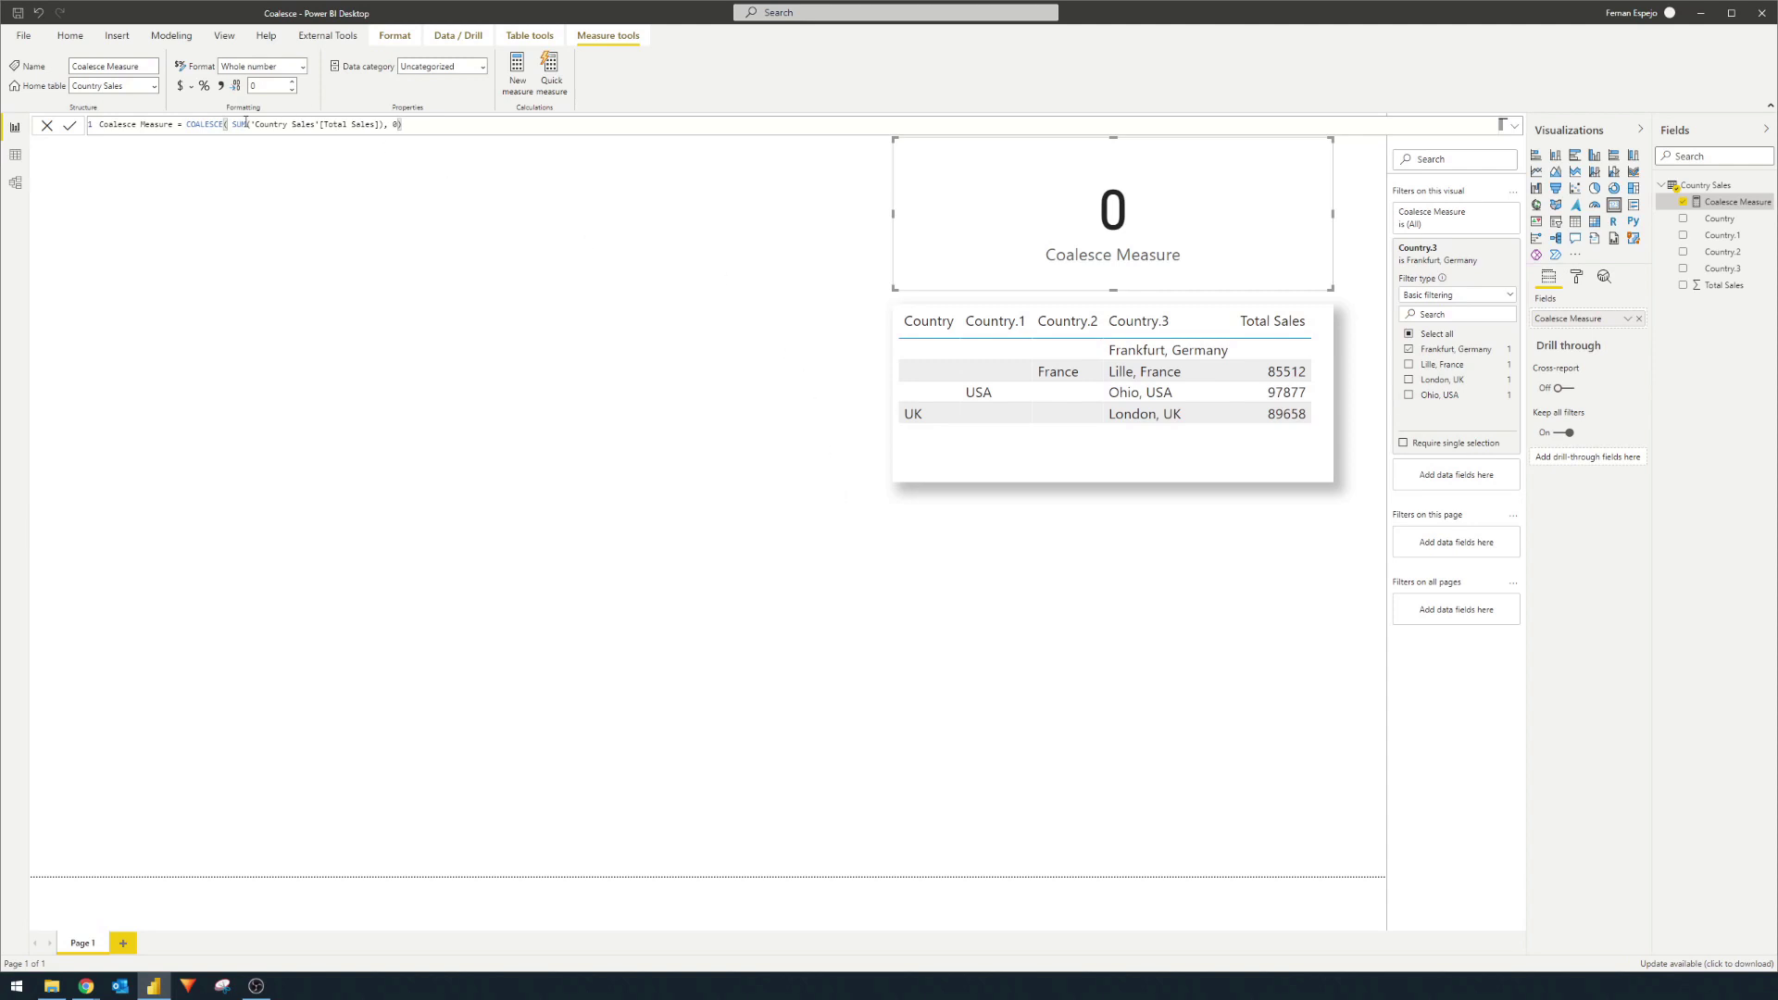
- Replace the COALESCE wrapper so the measure reads SUM('Country Sales'[Total Sales]) + 0
drag(234, 124, 382, 127)
key(ctrl+c)
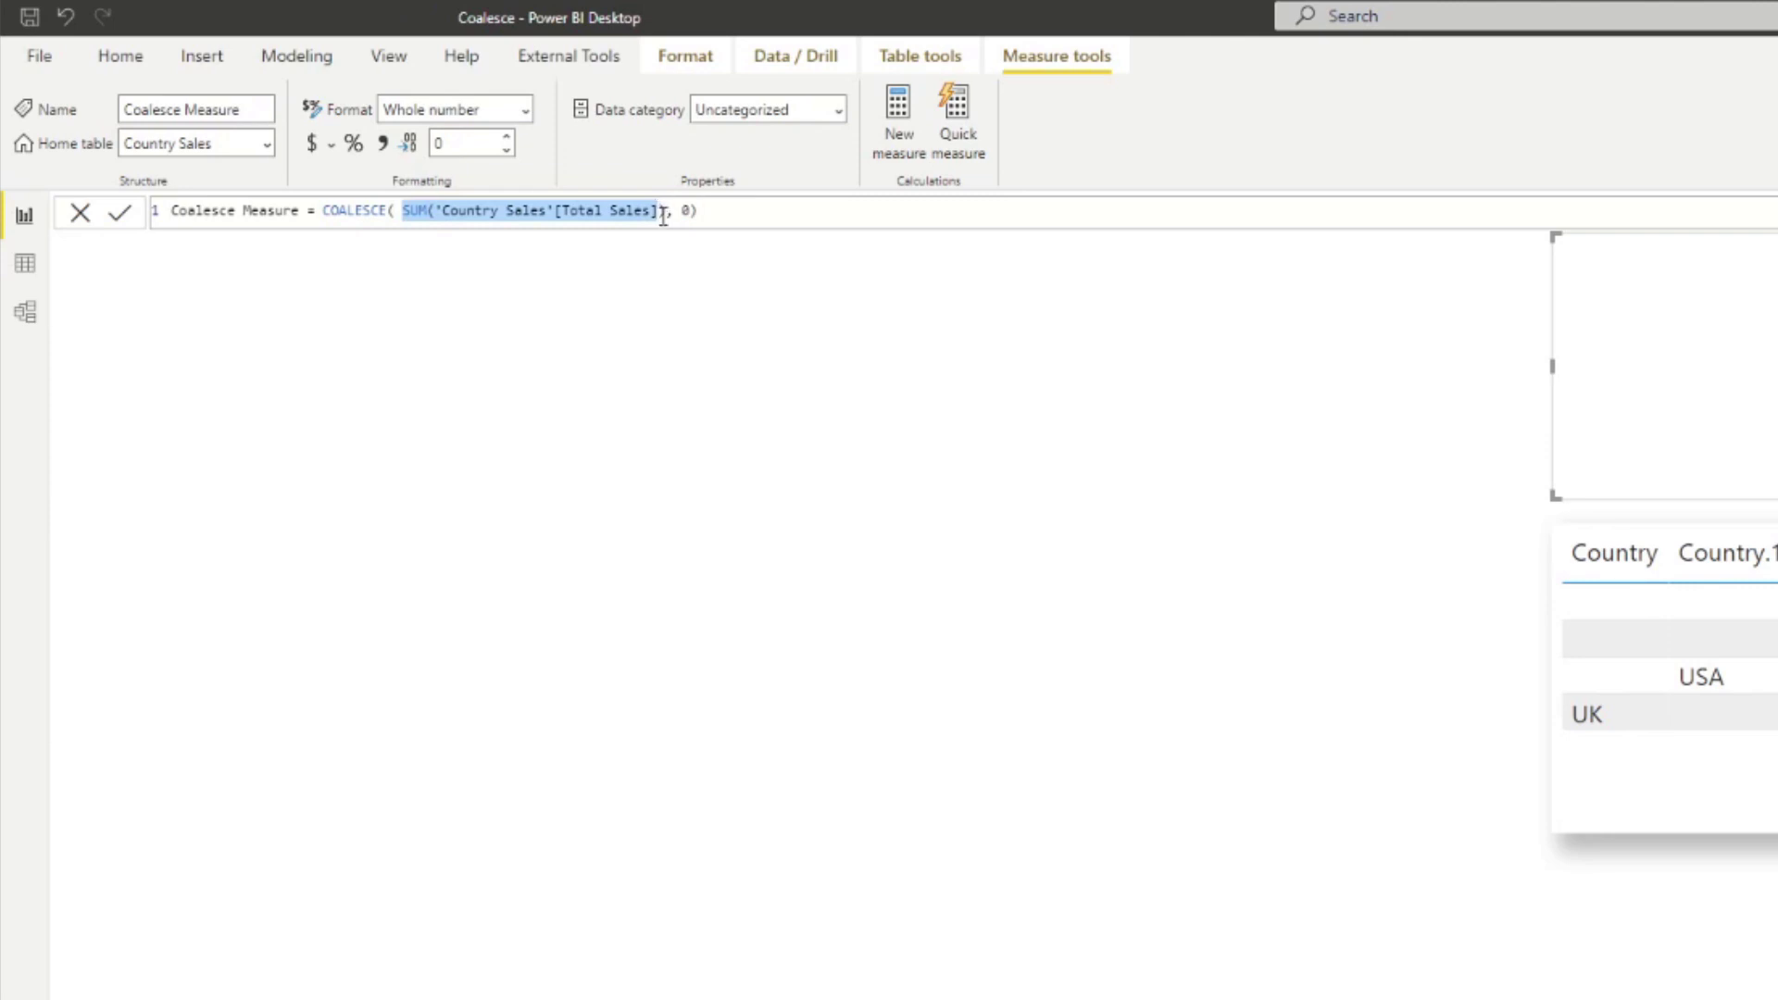
key(BackSpace)
drag(612, 221, 318, 211)
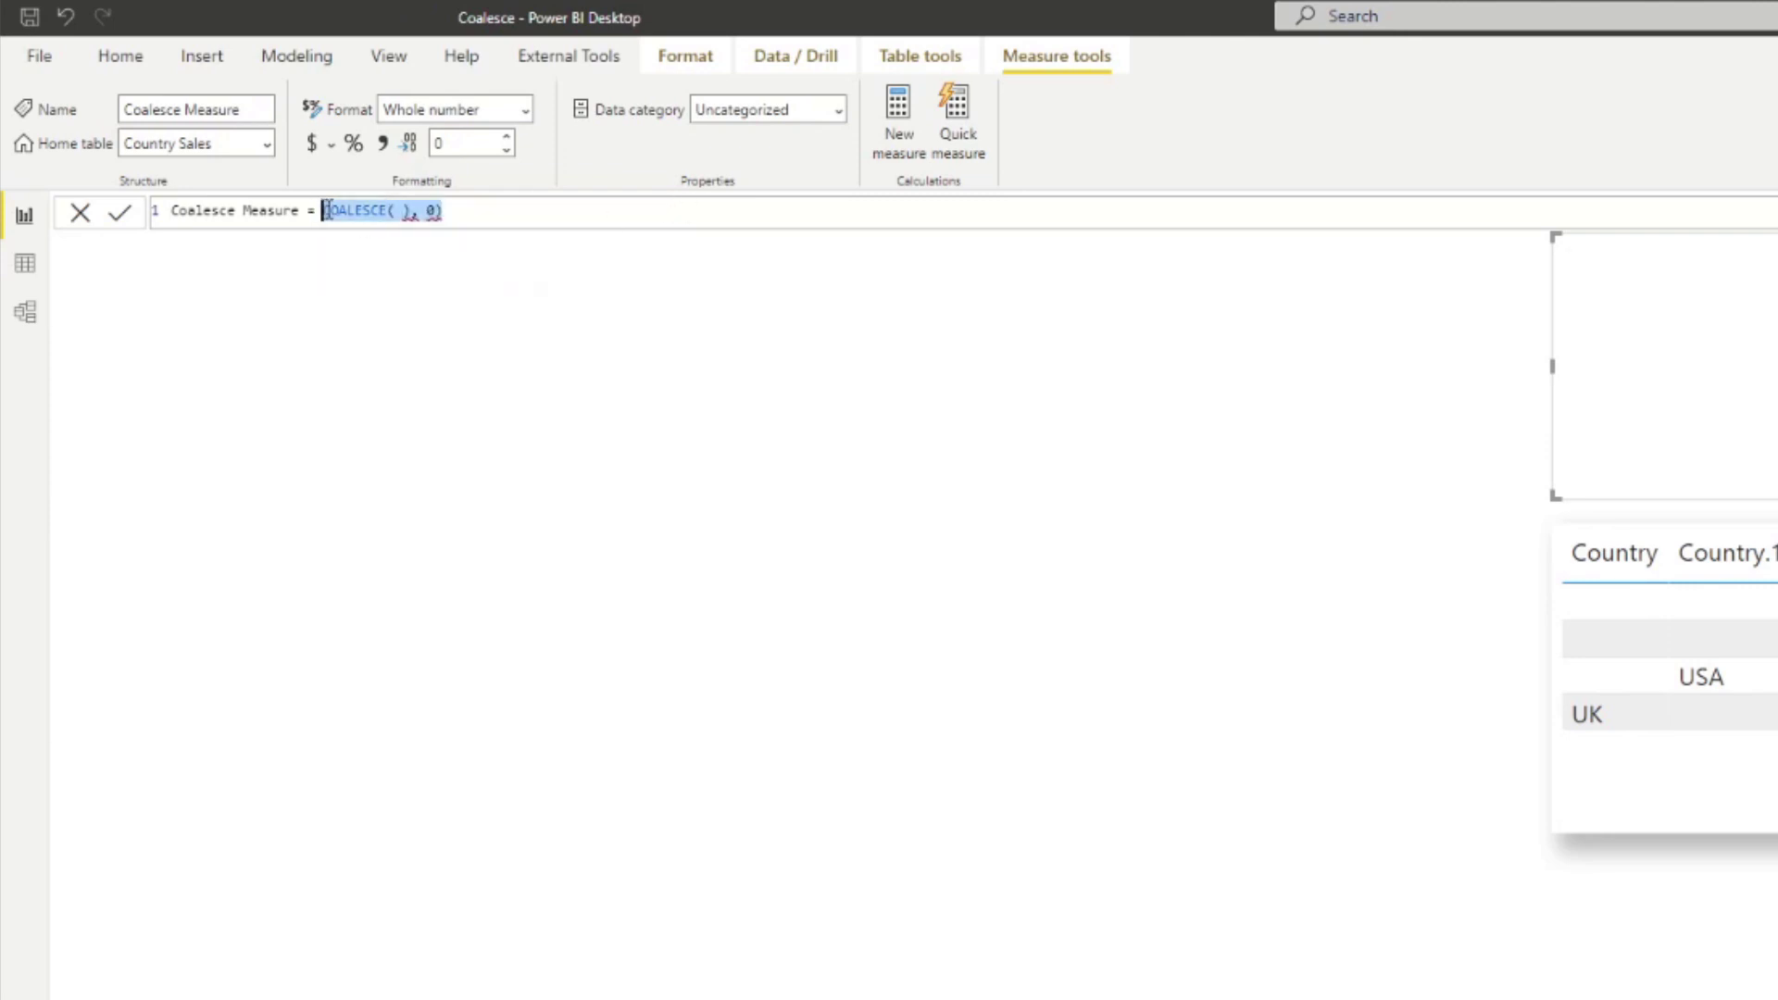
key(ctrl+v)
text() + )
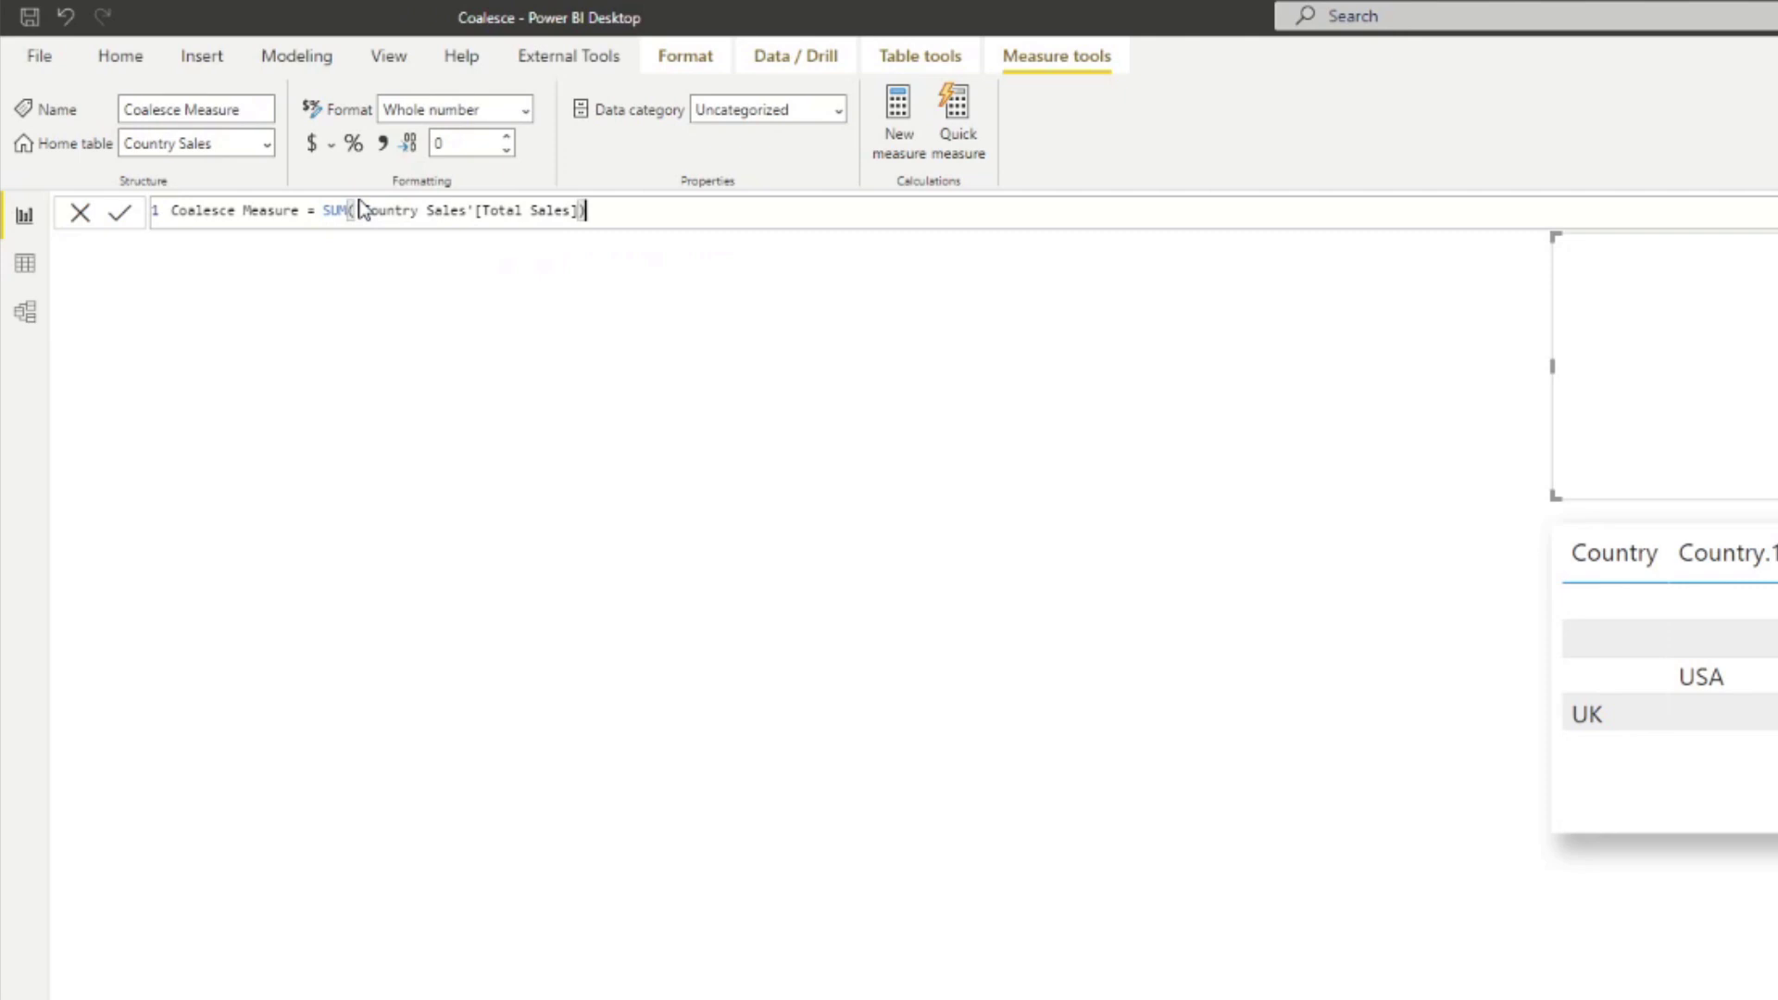
text(0)
click(1663, 709)
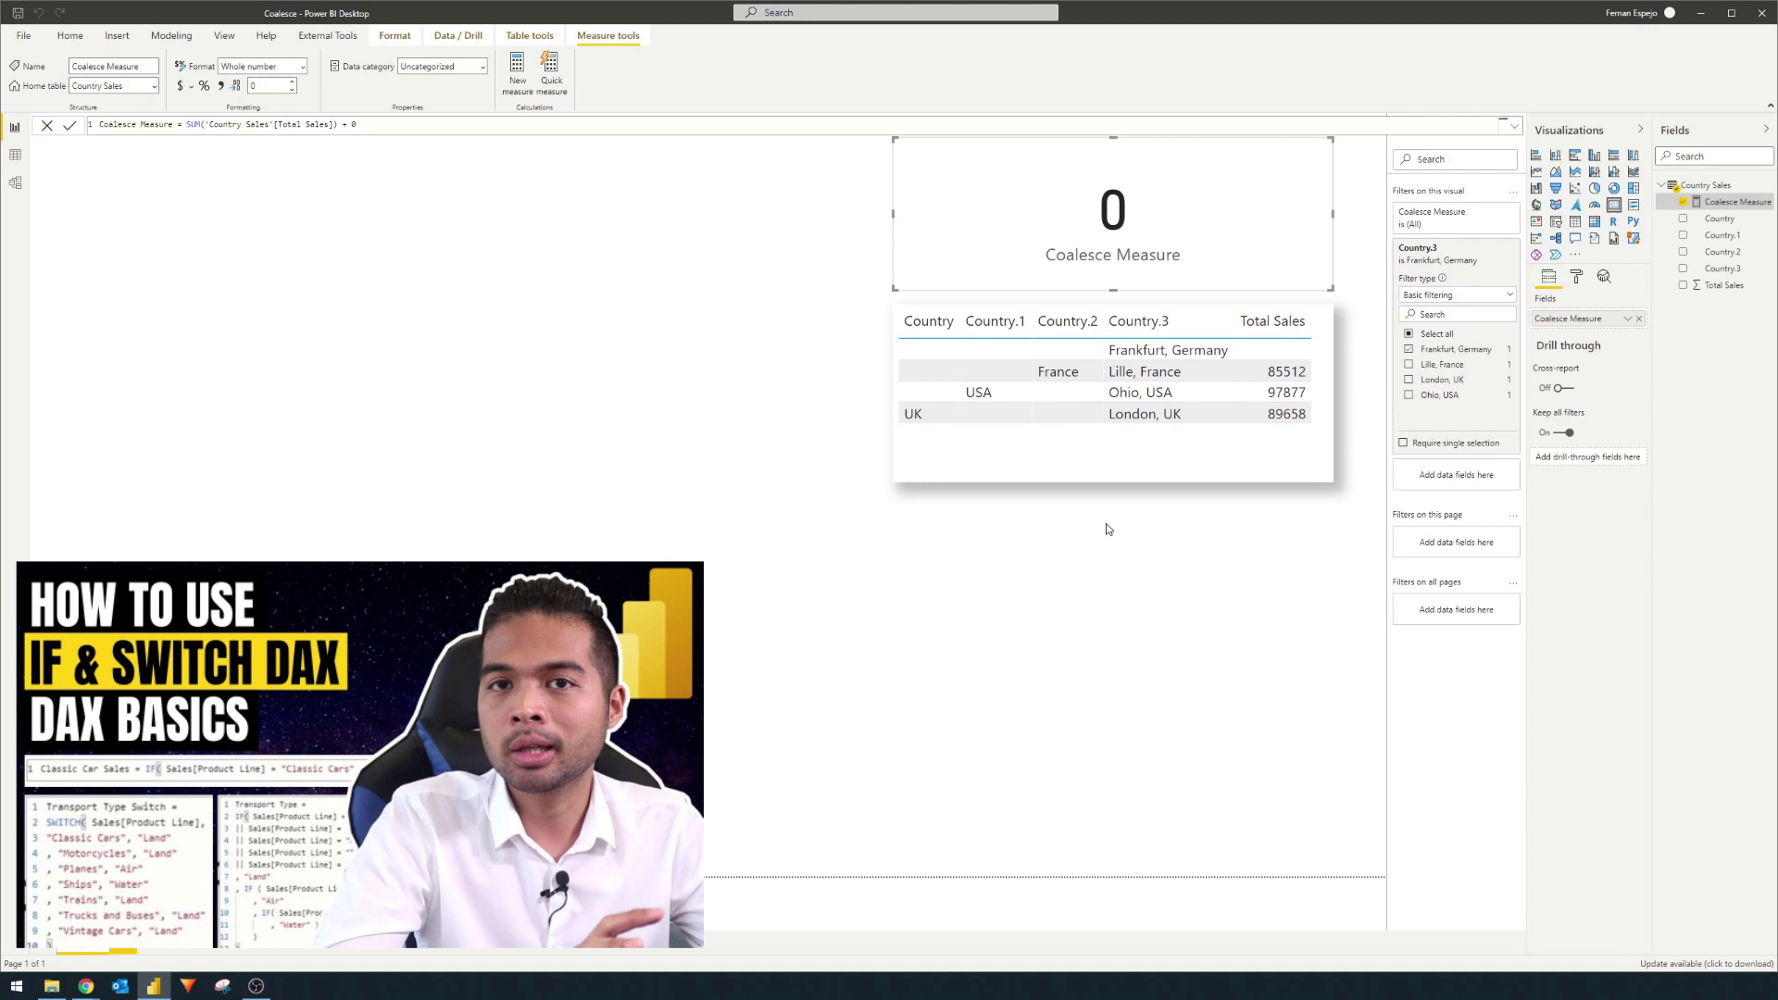
- Start a new Country Sales column named Switch Country with a multi-line SWITCH(TRUE() skeleton
right_click(1687, 188)
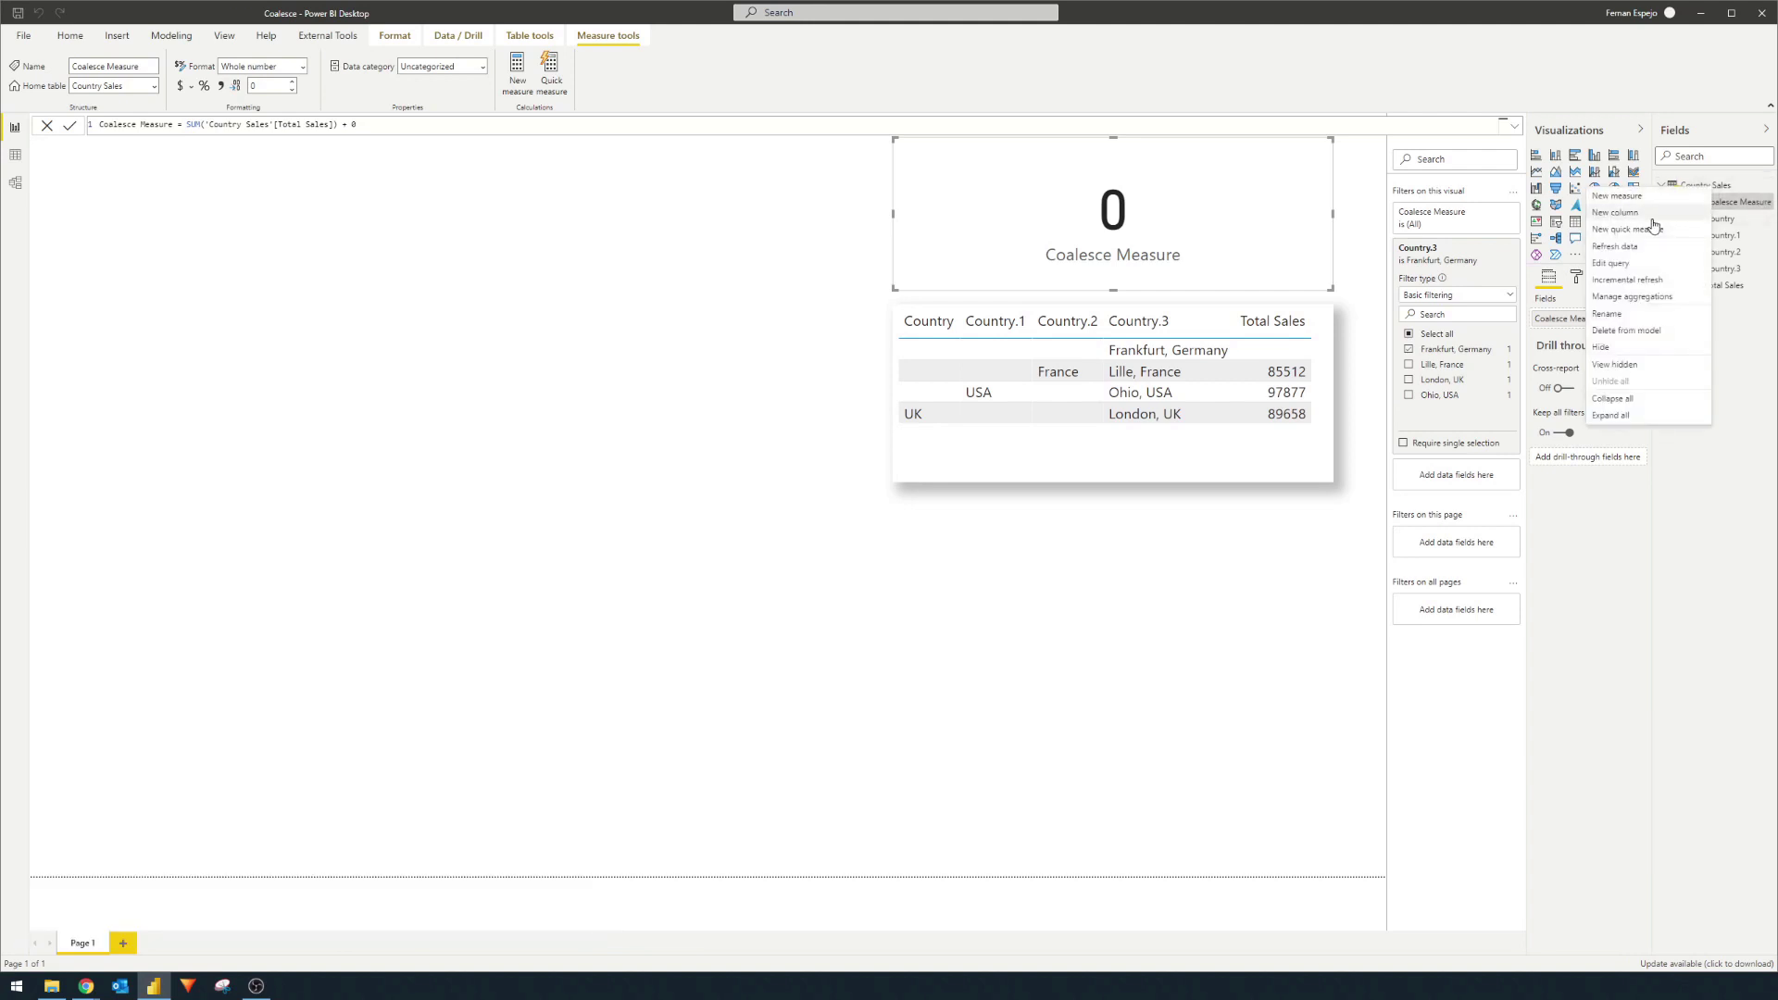
click(1658, 213)
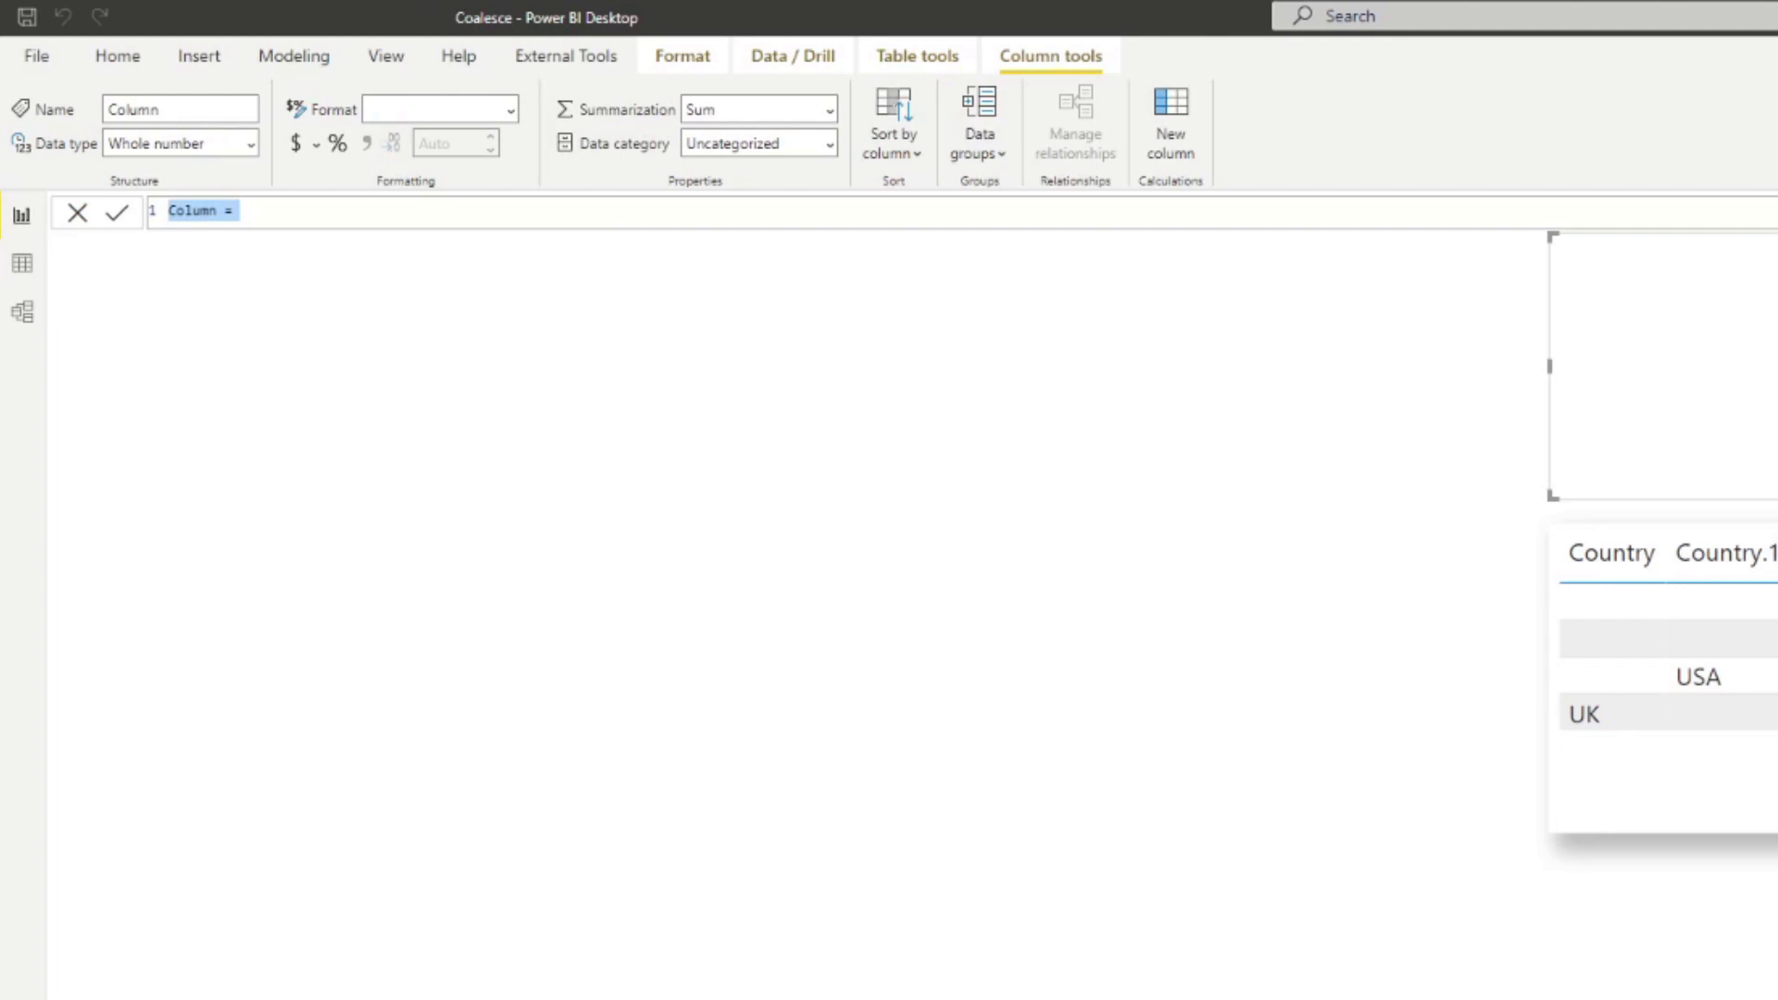
text(S)
key(BackSpace)
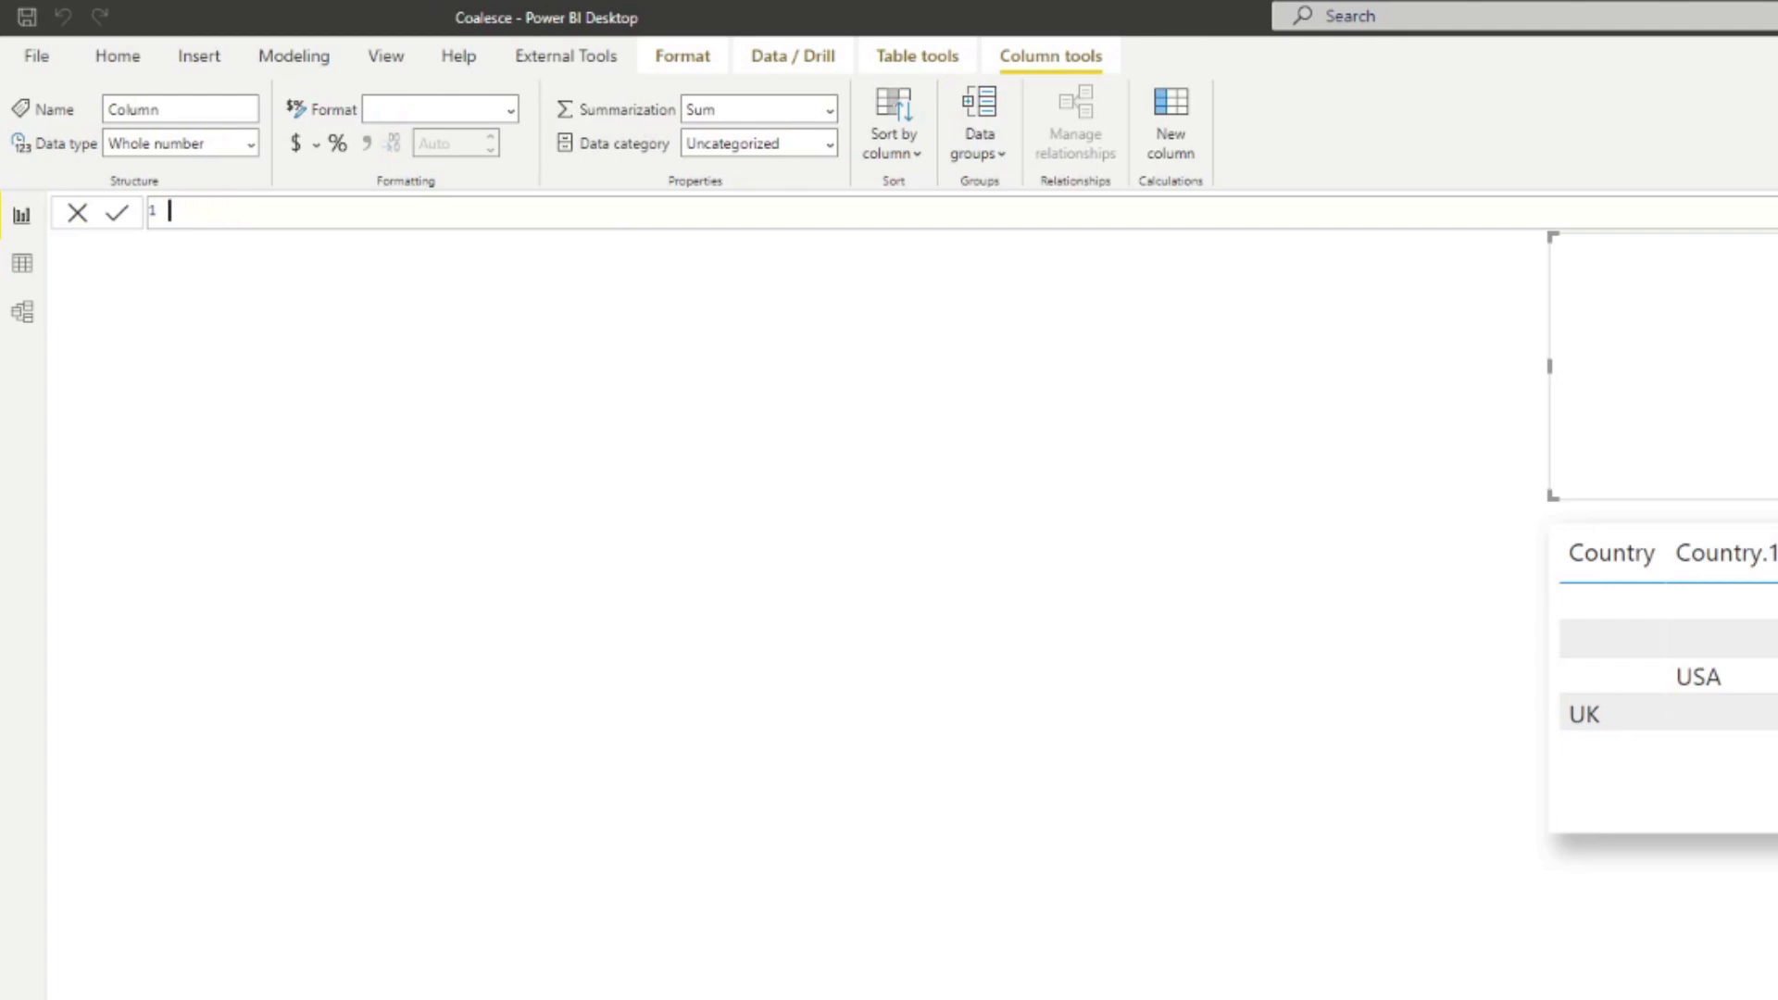
text(Switch Country =)
key(shift+Return)
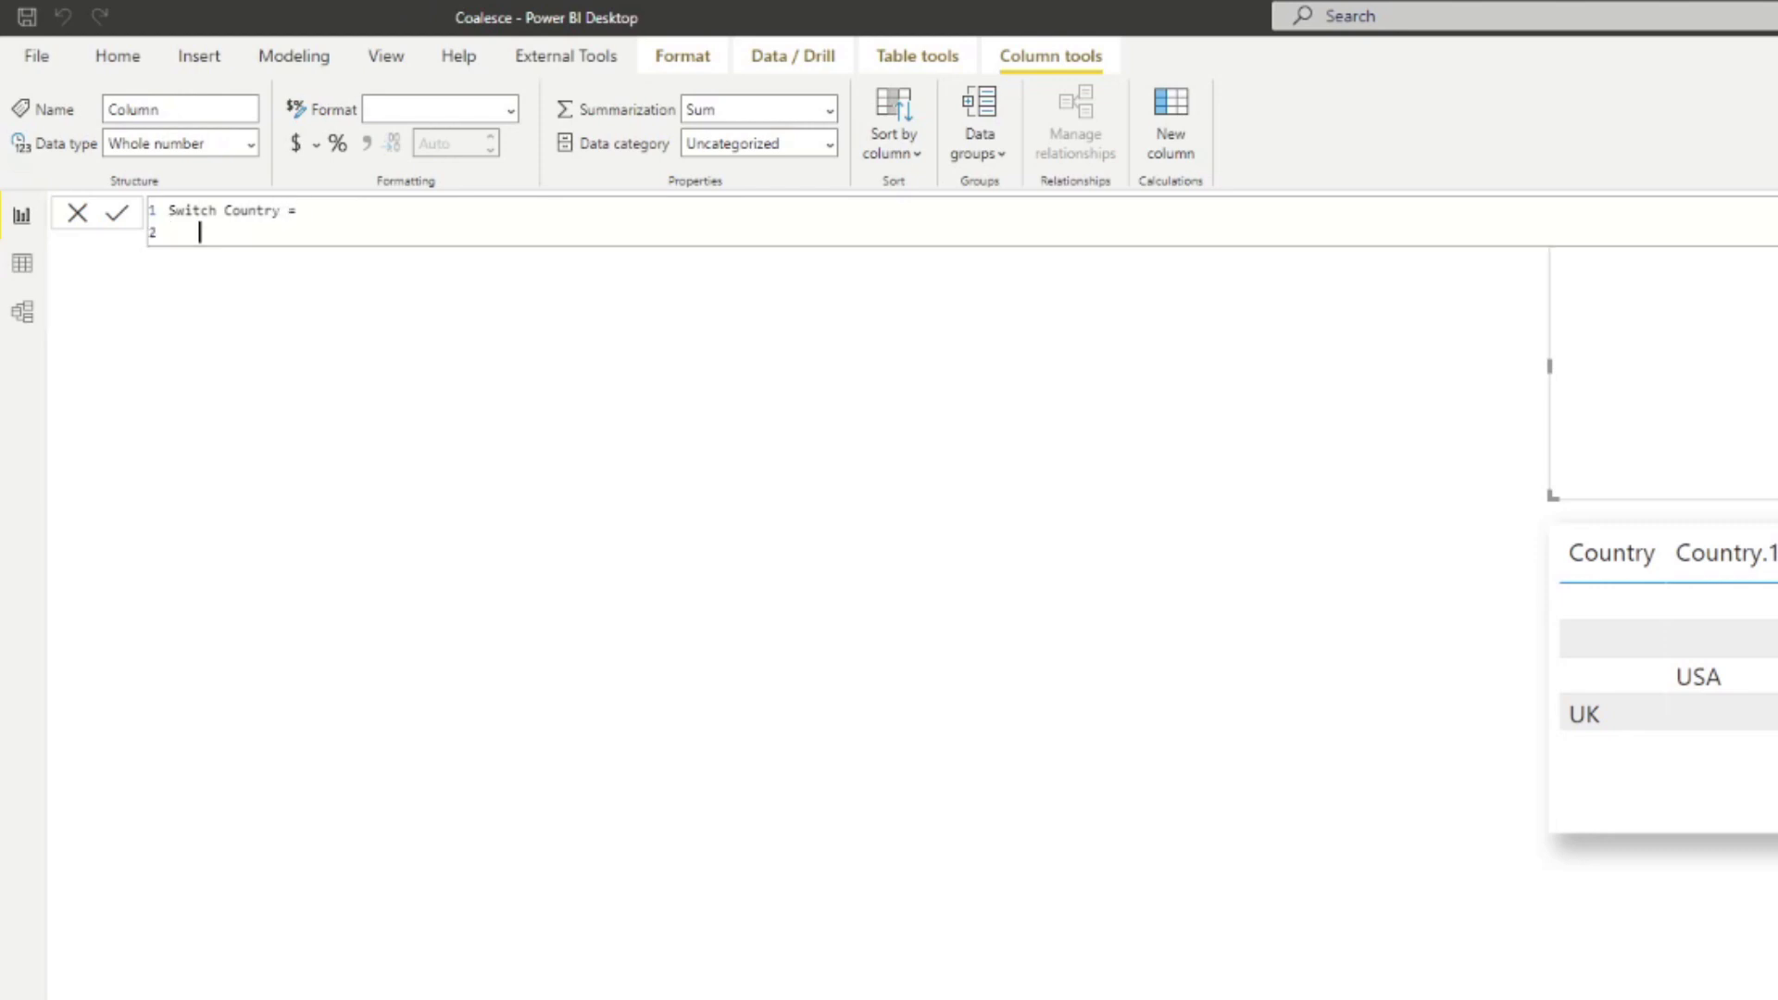
text(SWIT)
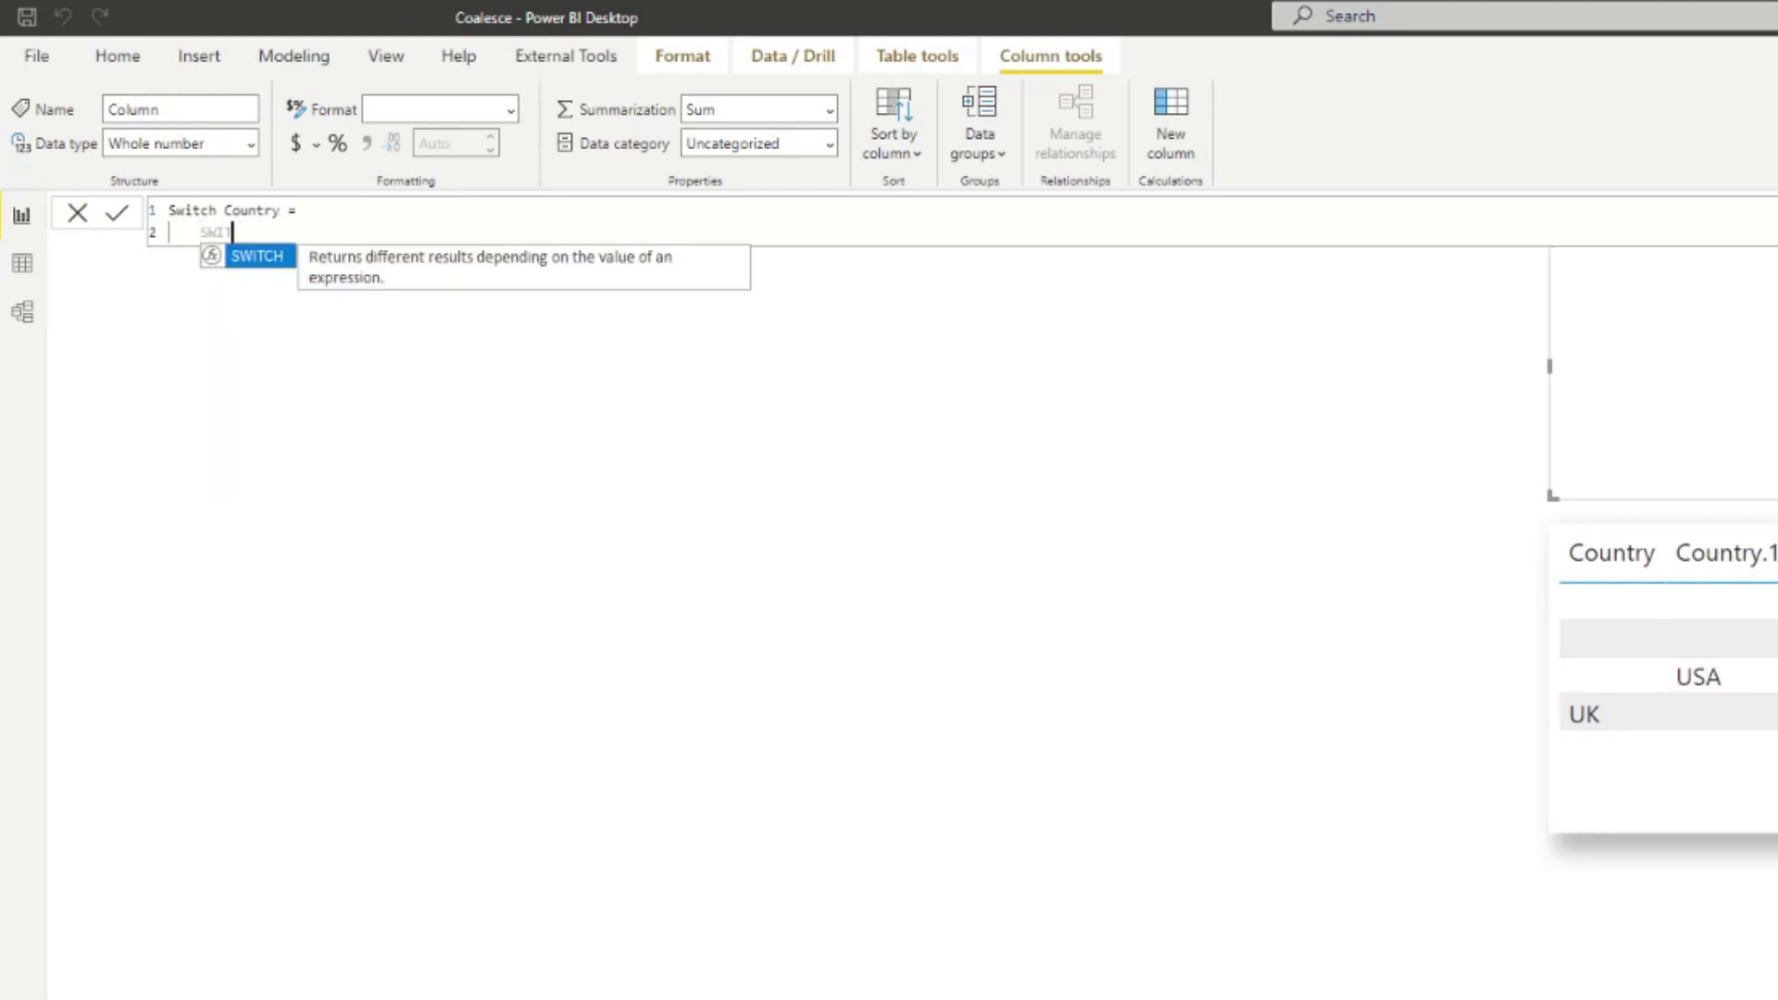
text(CH())
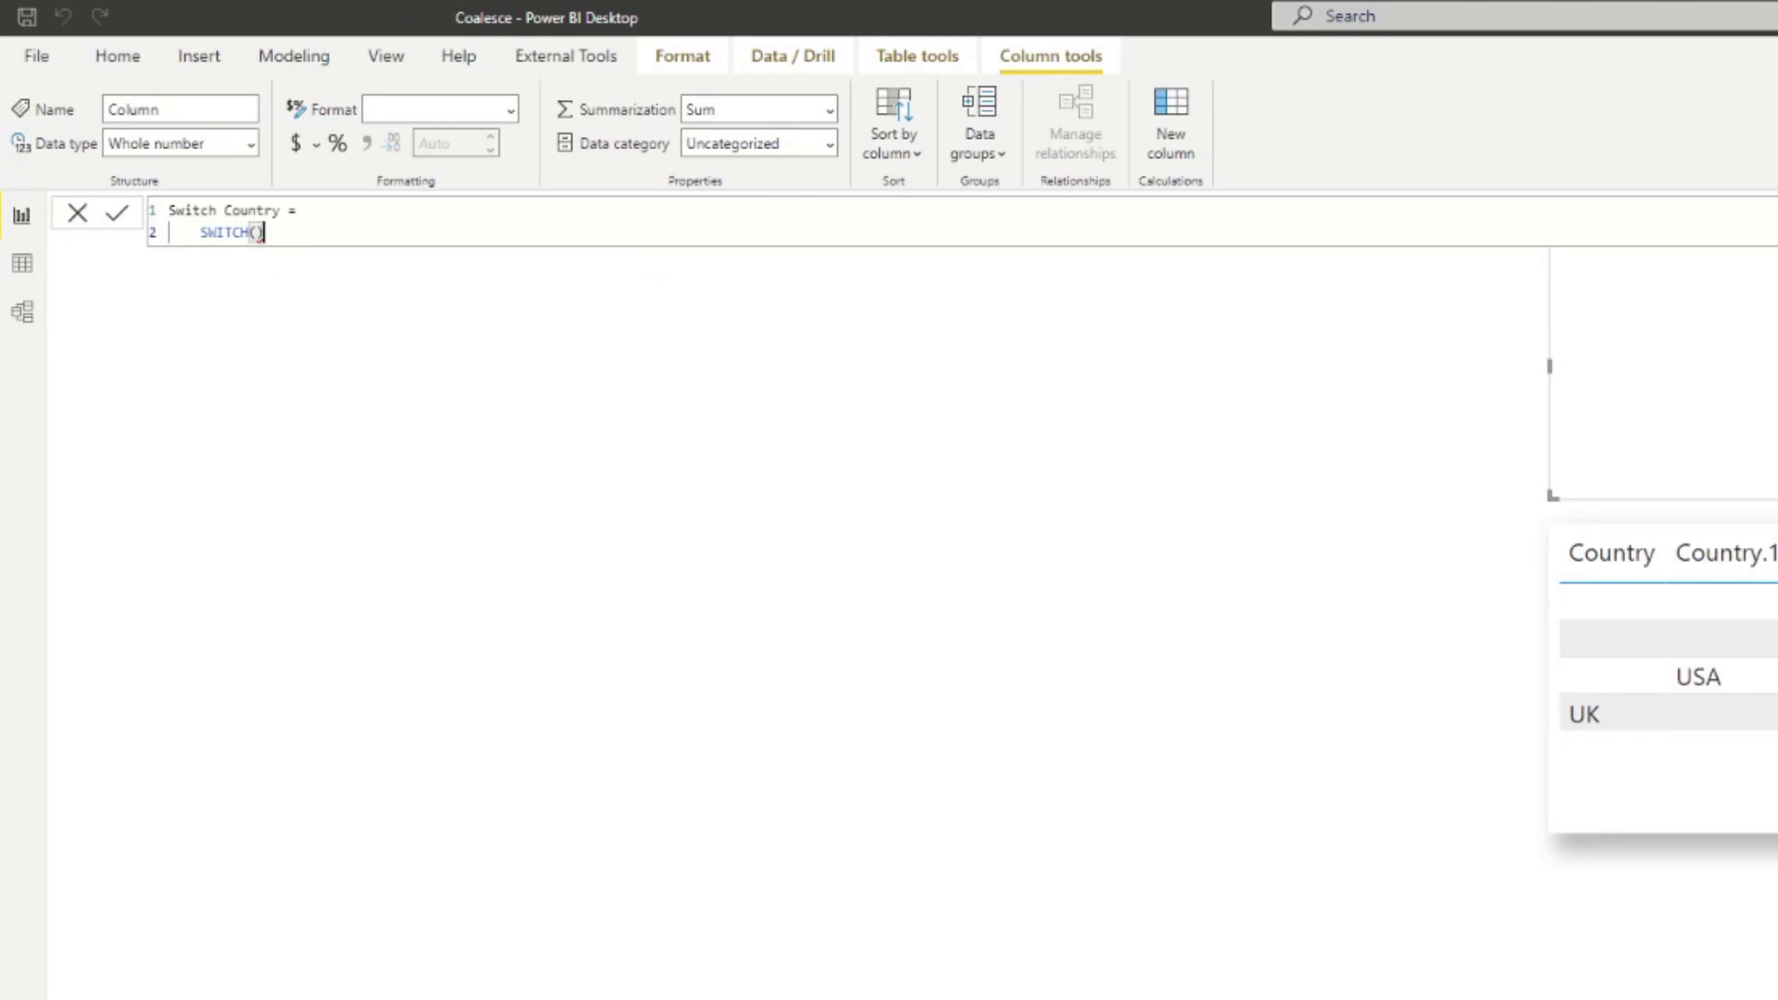
key(Left)
key(shift+Return)
text(TRUE())
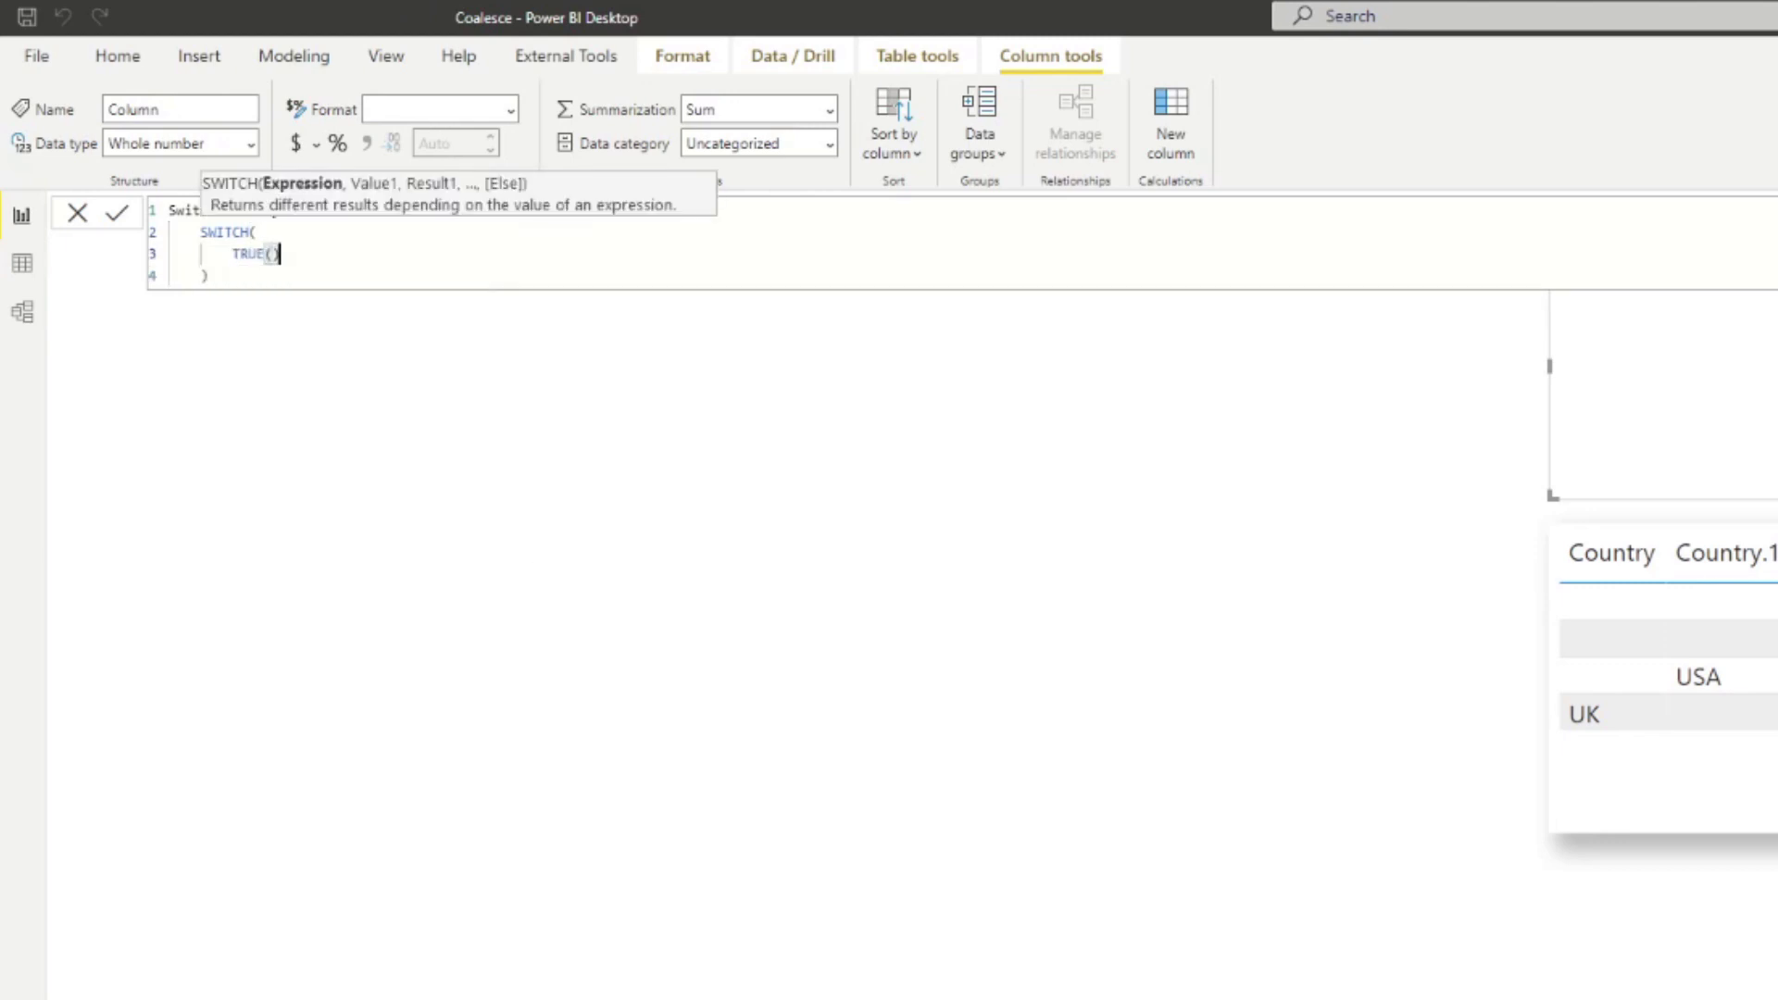
key(shift+Return)
- Add the first condition: NOT(ISBLANK('Country Sales'[Country])) returning the Country column
text(, )
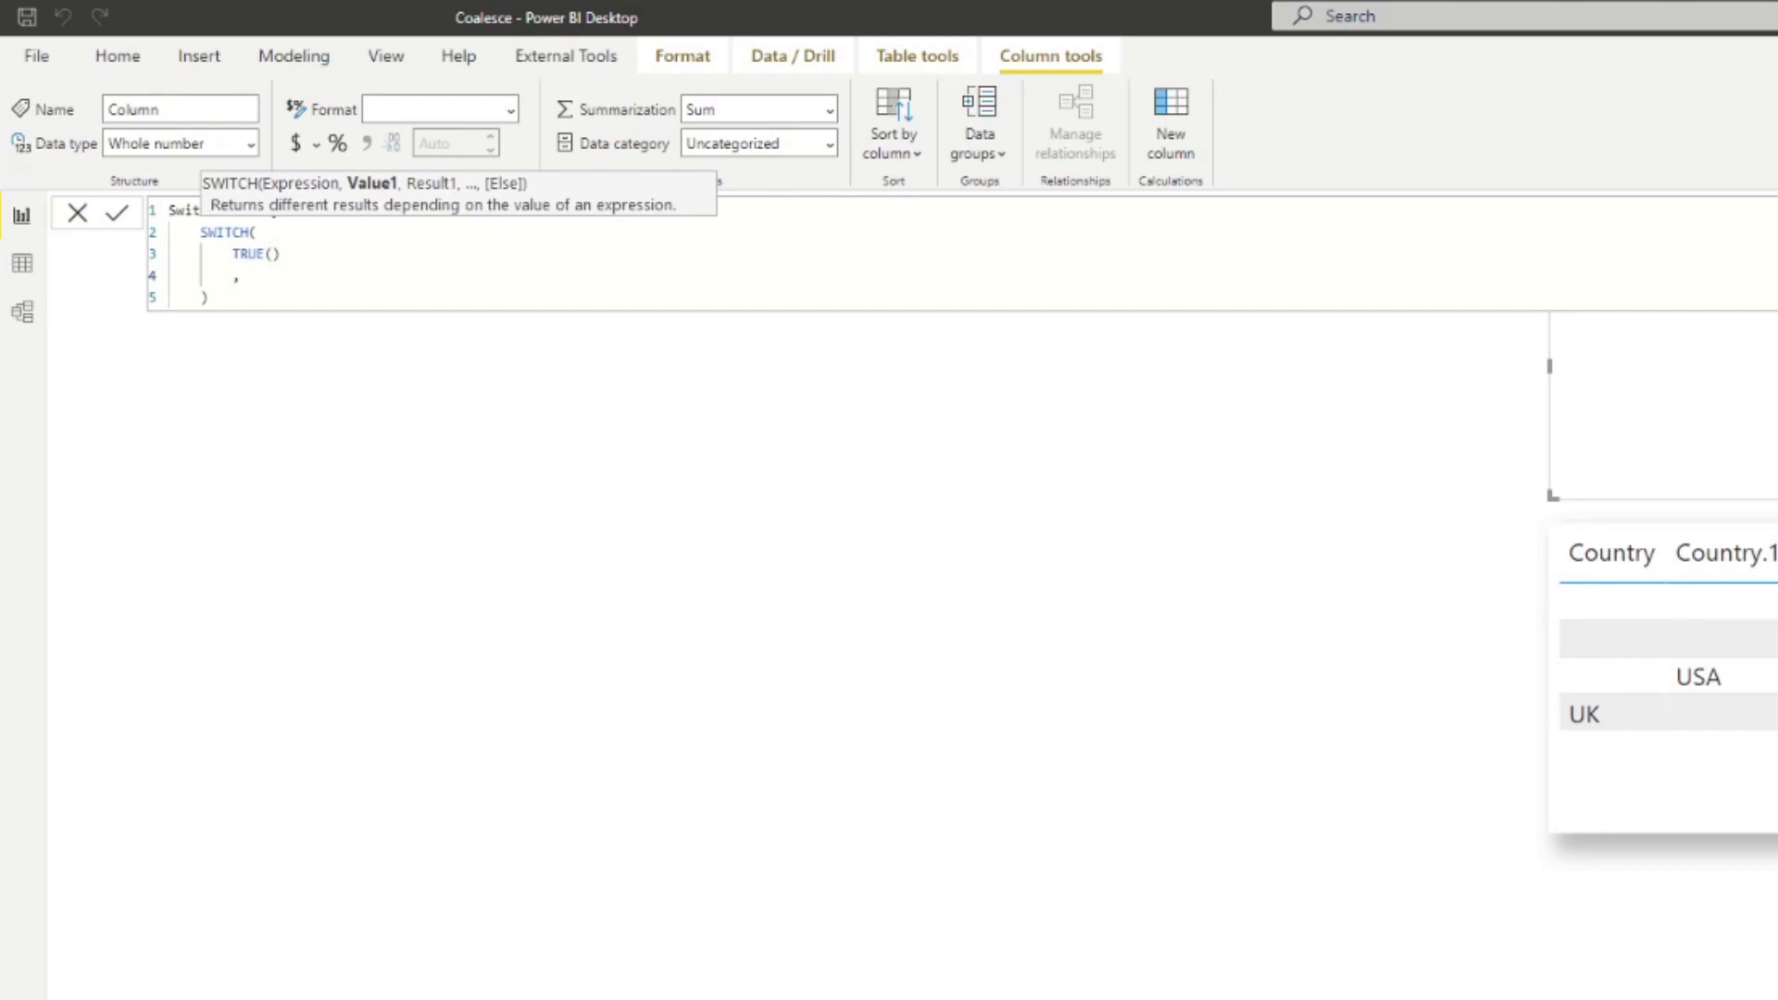
text(ISBL)
key(Tab)
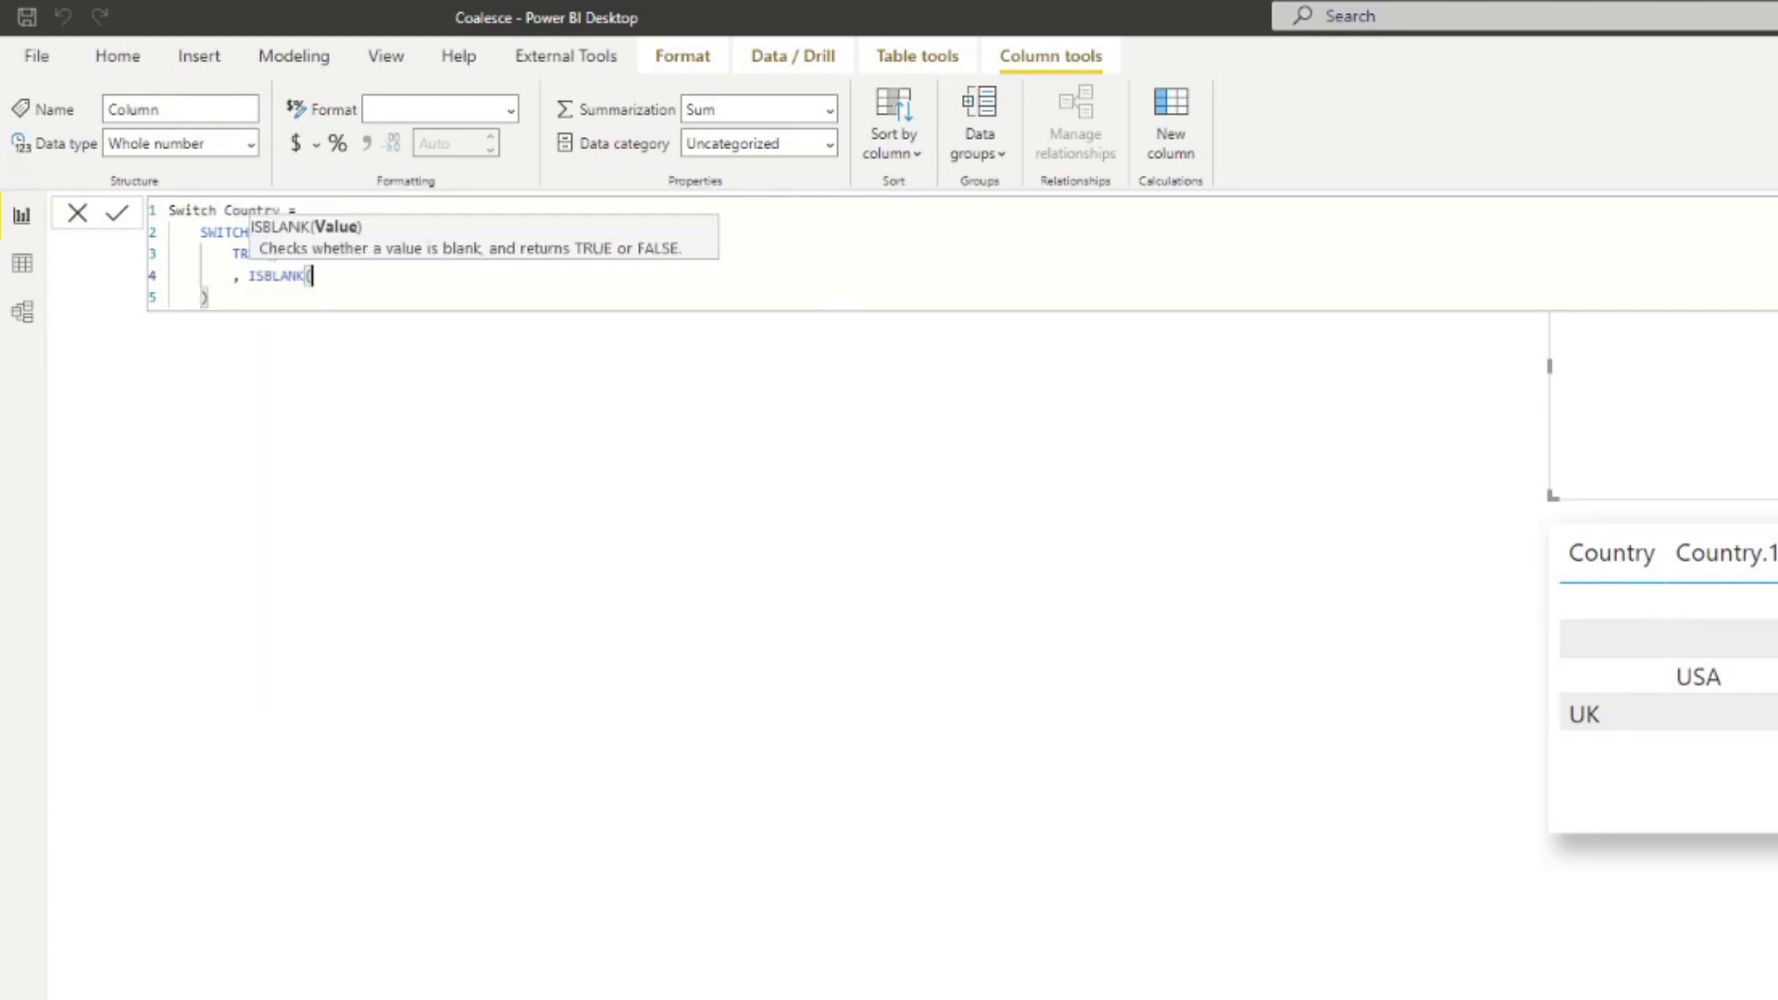
text(COUN)
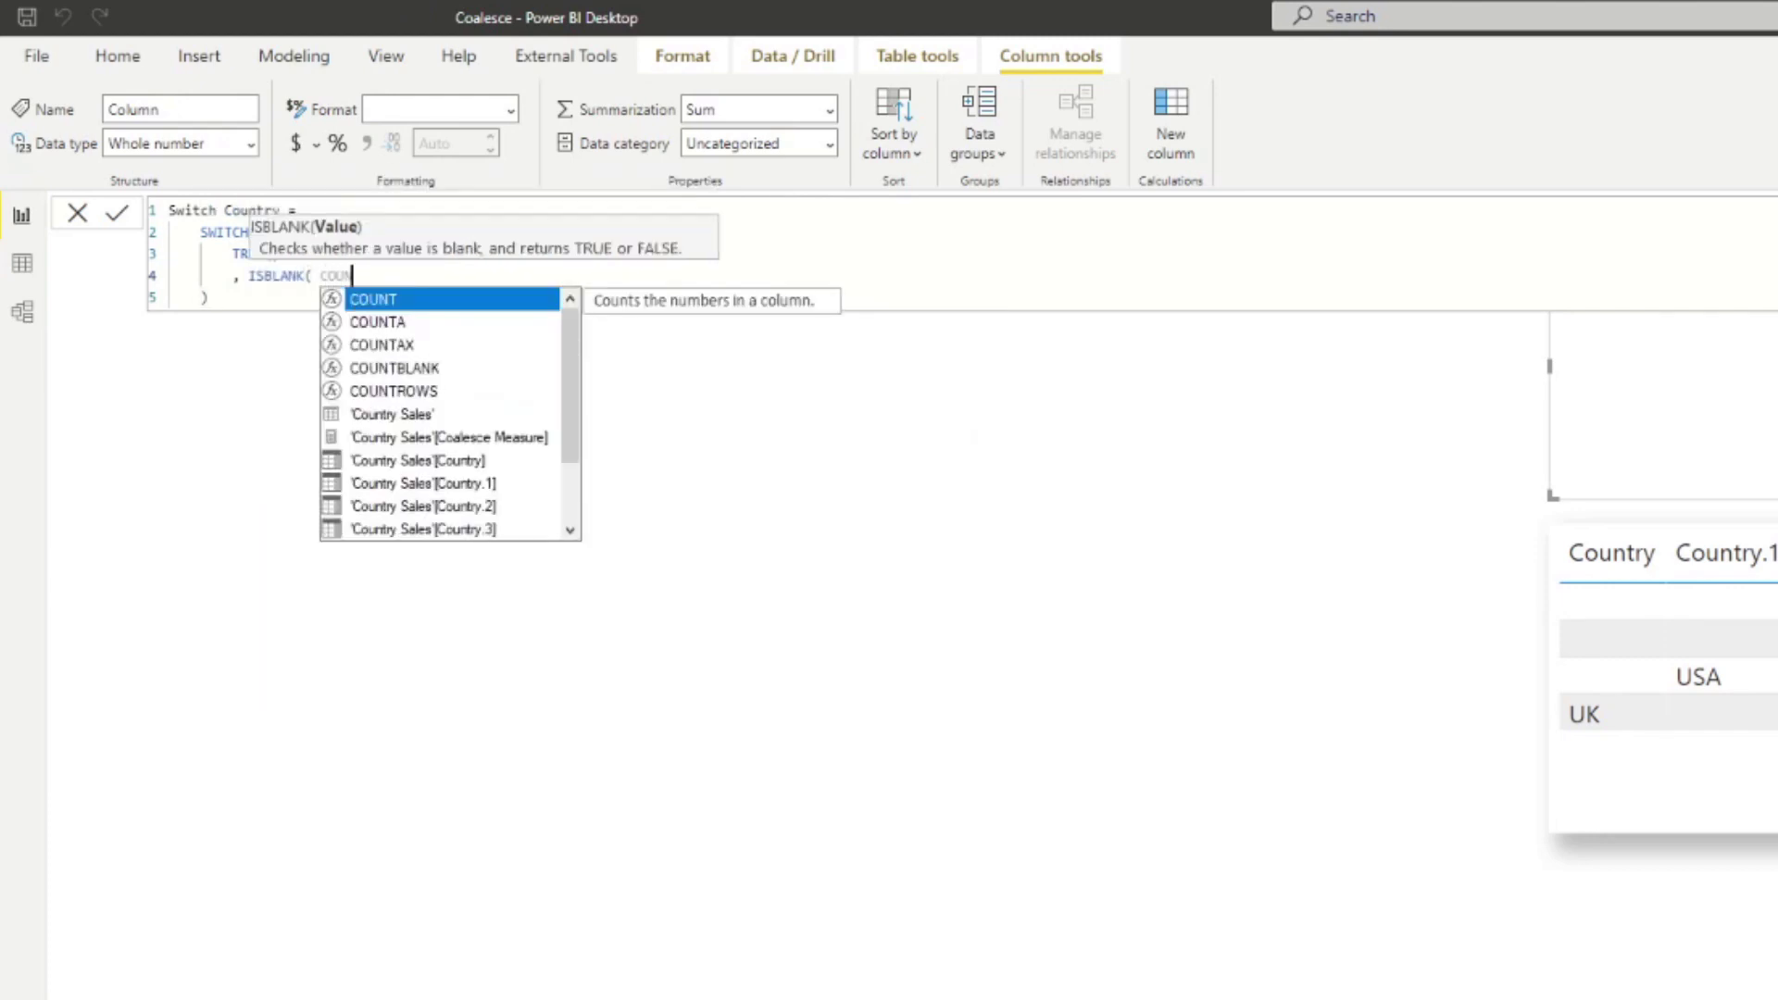
key(Down)
key(Down)
key(Down)
key(Down)
key(Down)
key(Down)
key(Tab)
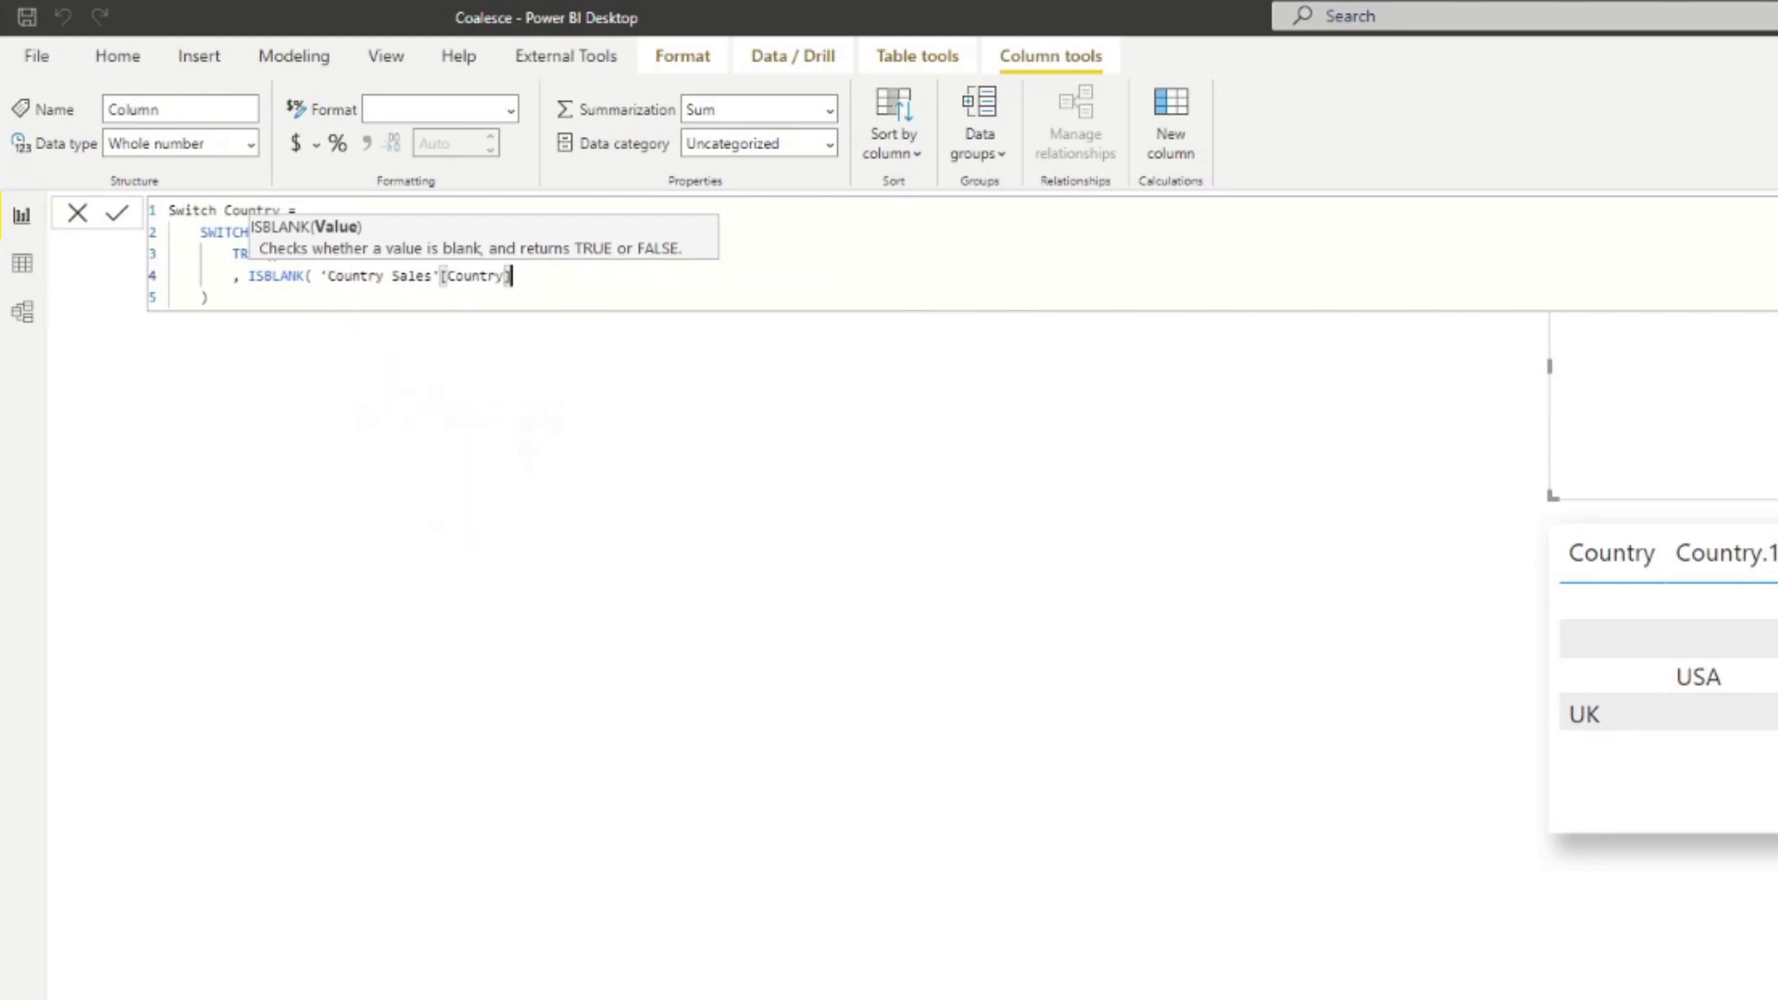
text())
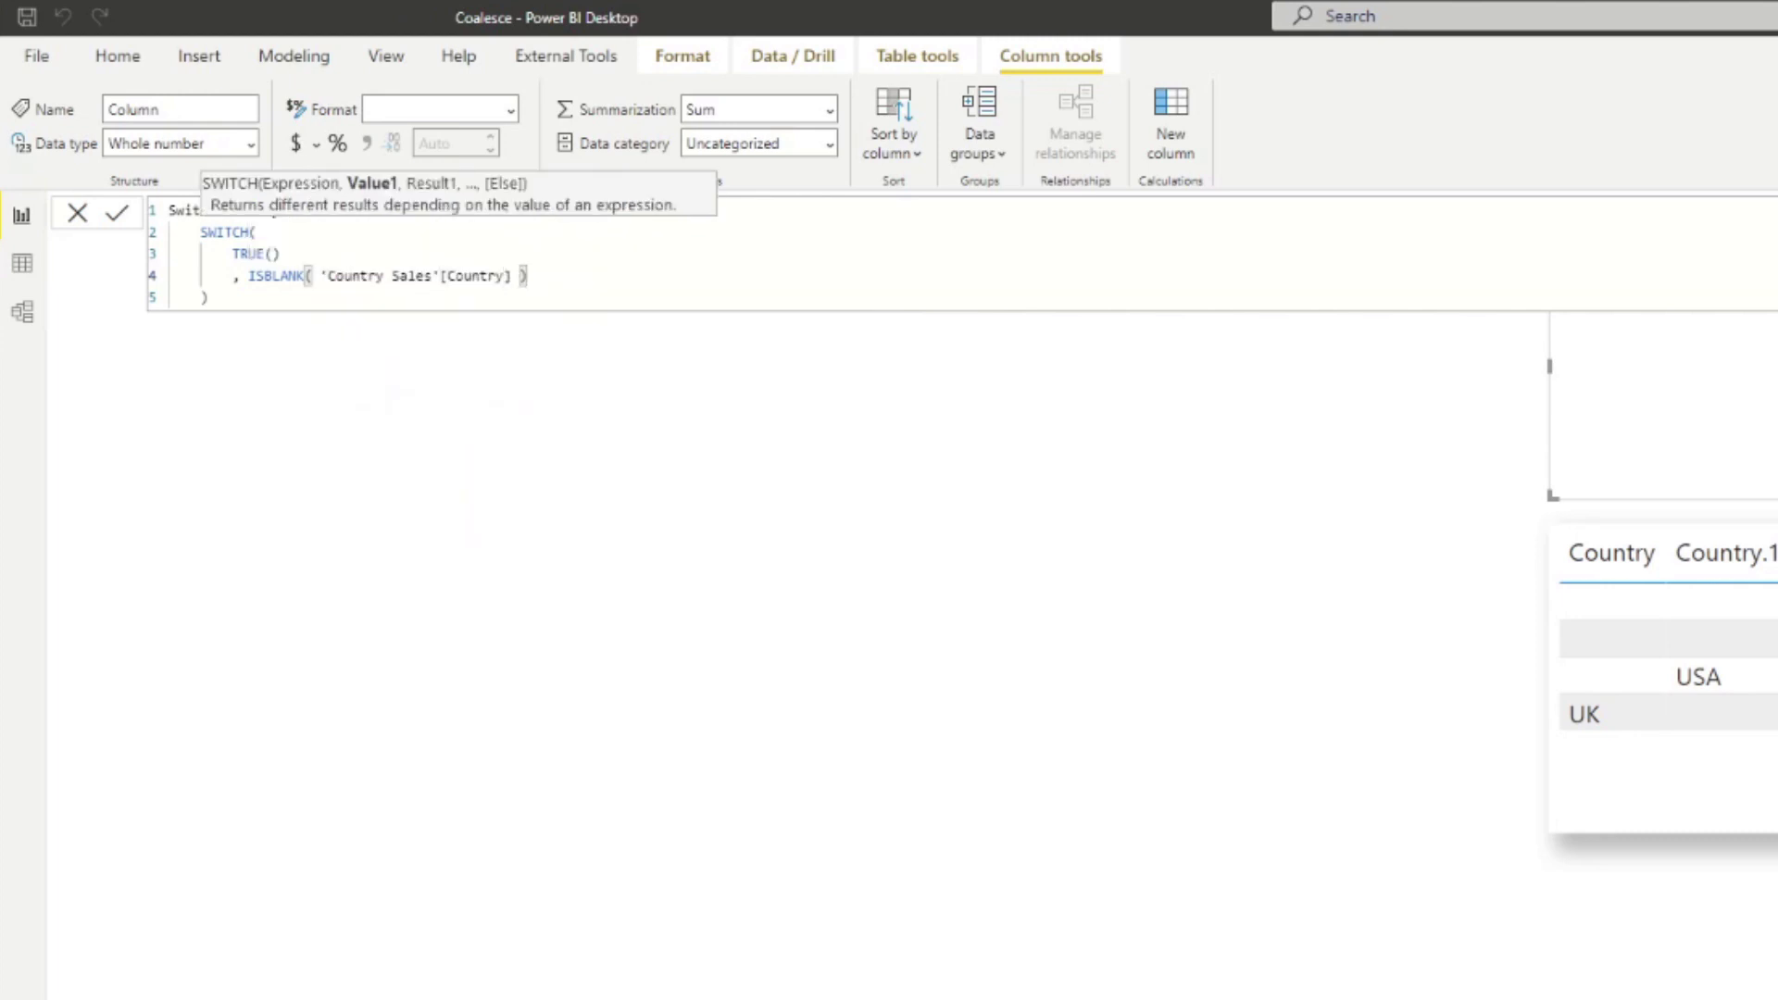
text(, Country)
key(Down)
key(Down)
key(Tab)
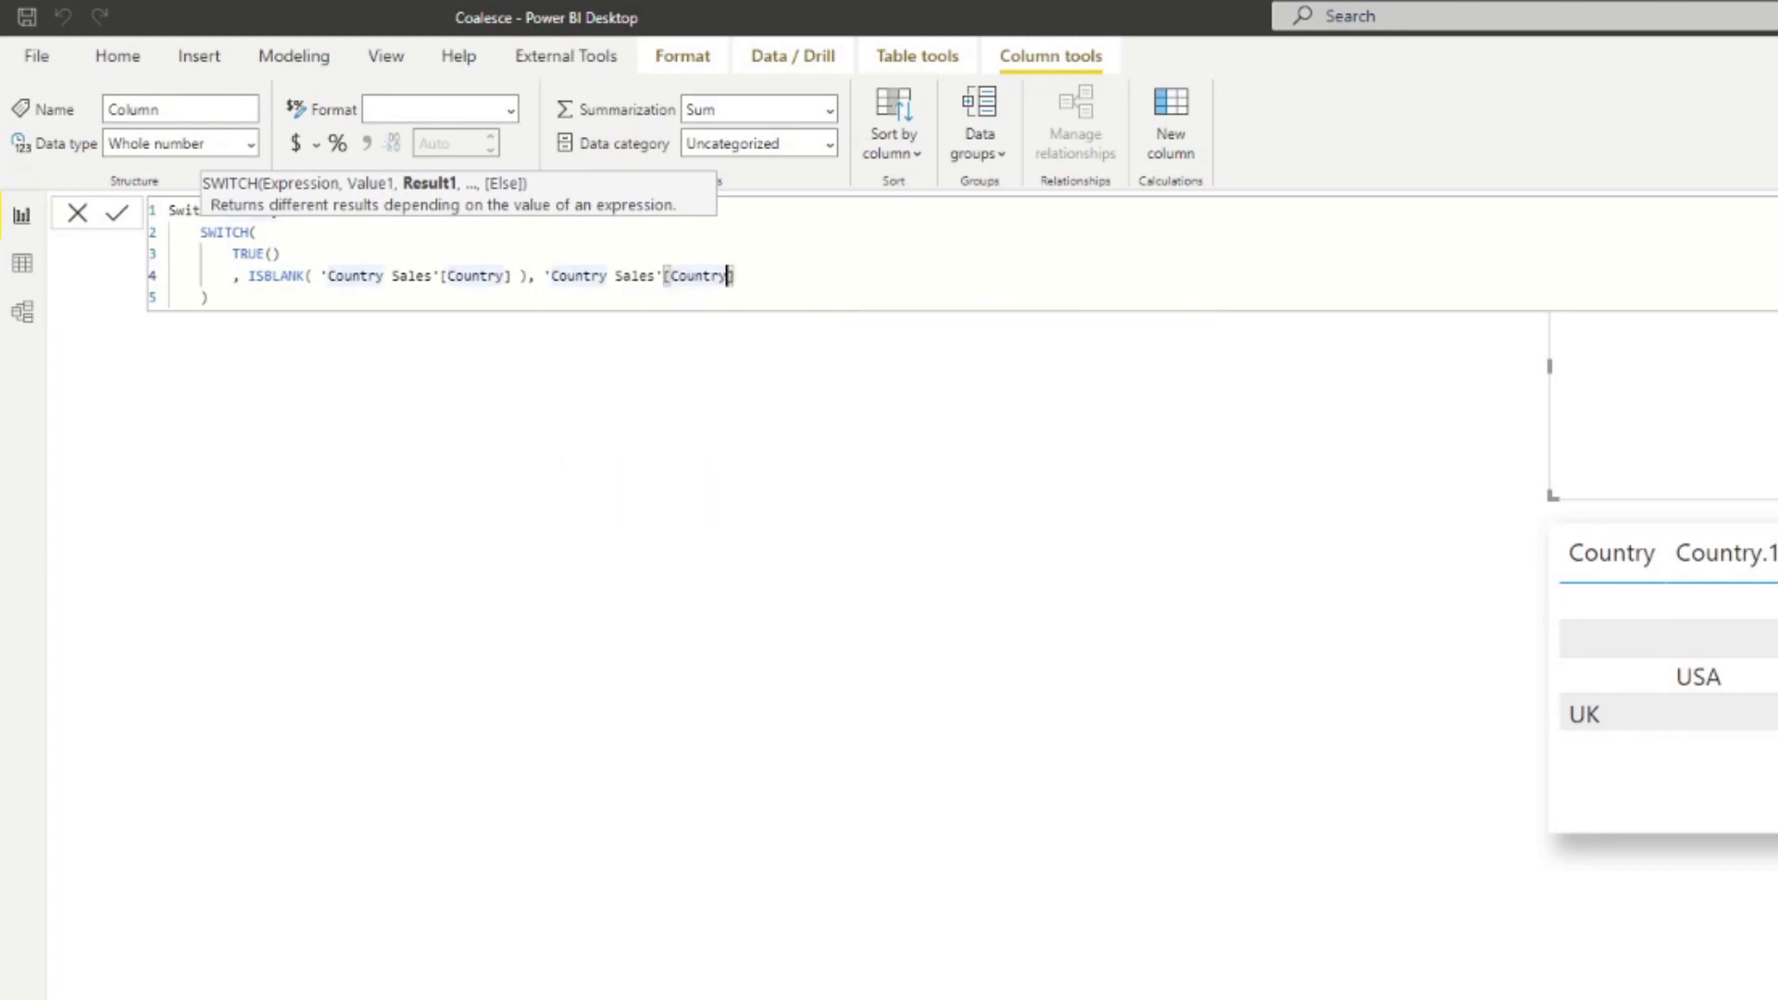
key(ctrl+Left)
key(ctrl+Left)
key(ctrl+Left)
key(ctrl+Left)
key(ctrl+Left)
key(ctrl+Left)
key(ctrl+Left)
key(ctrl+Left)
key(ctrl+Left)
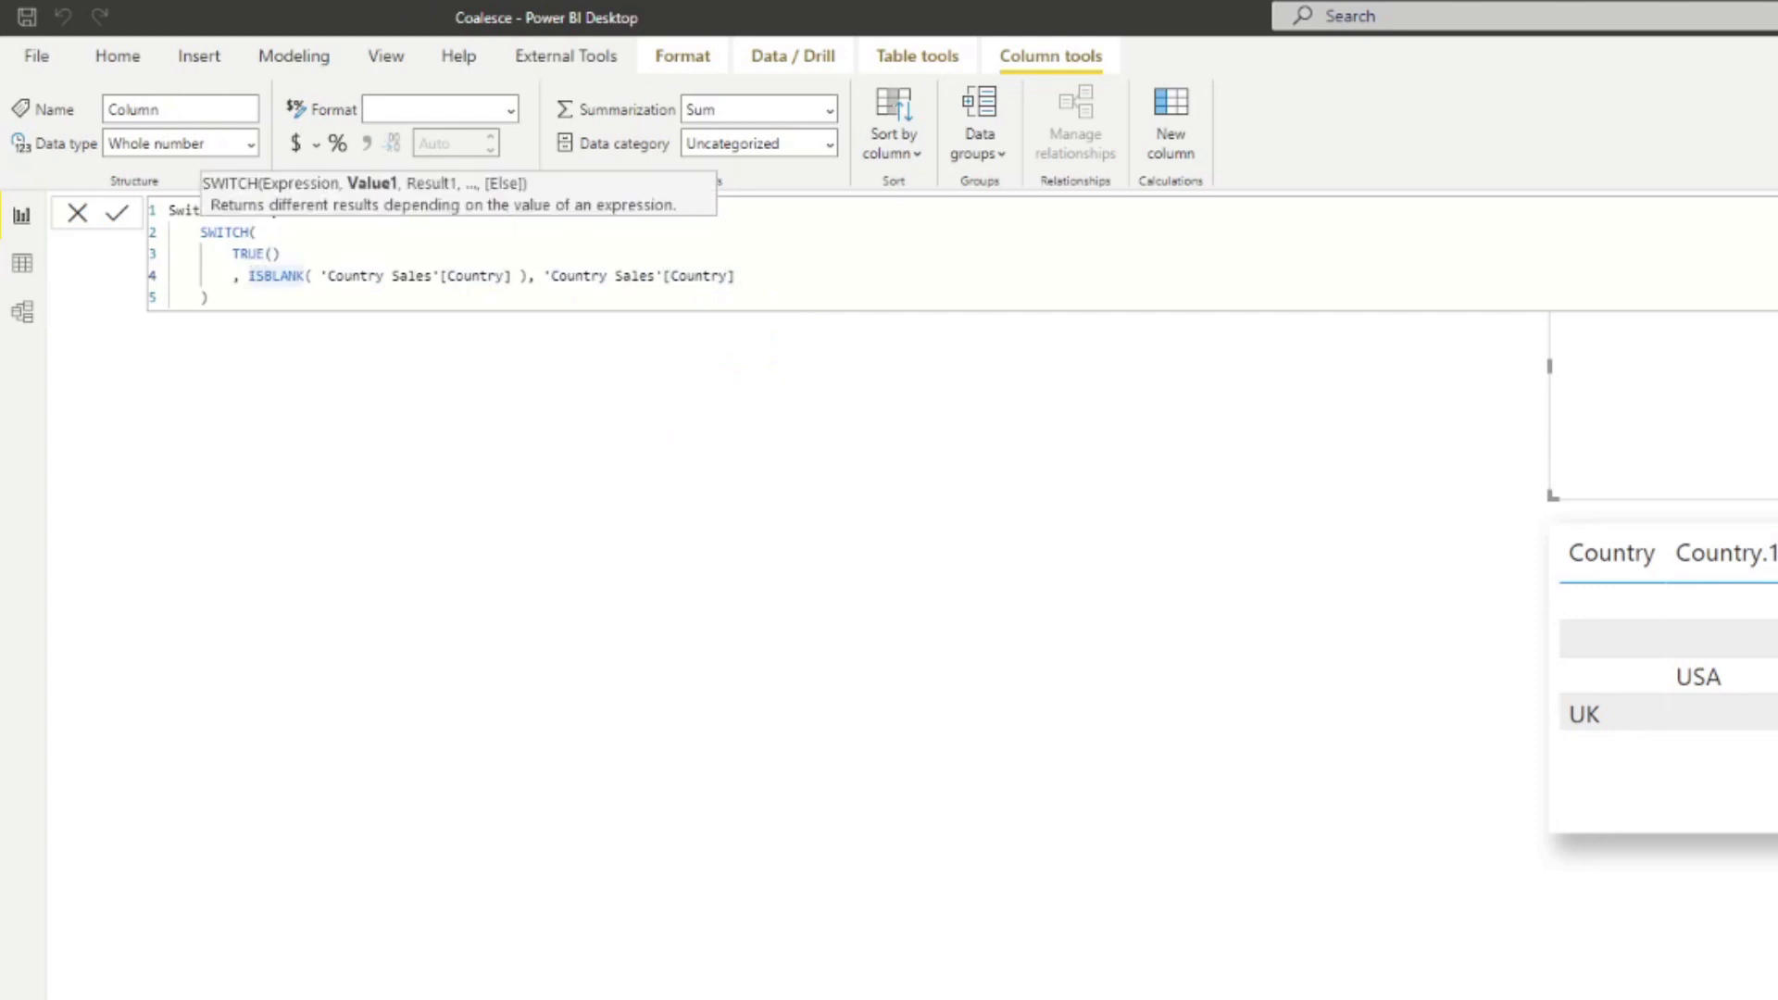
text(NOT()
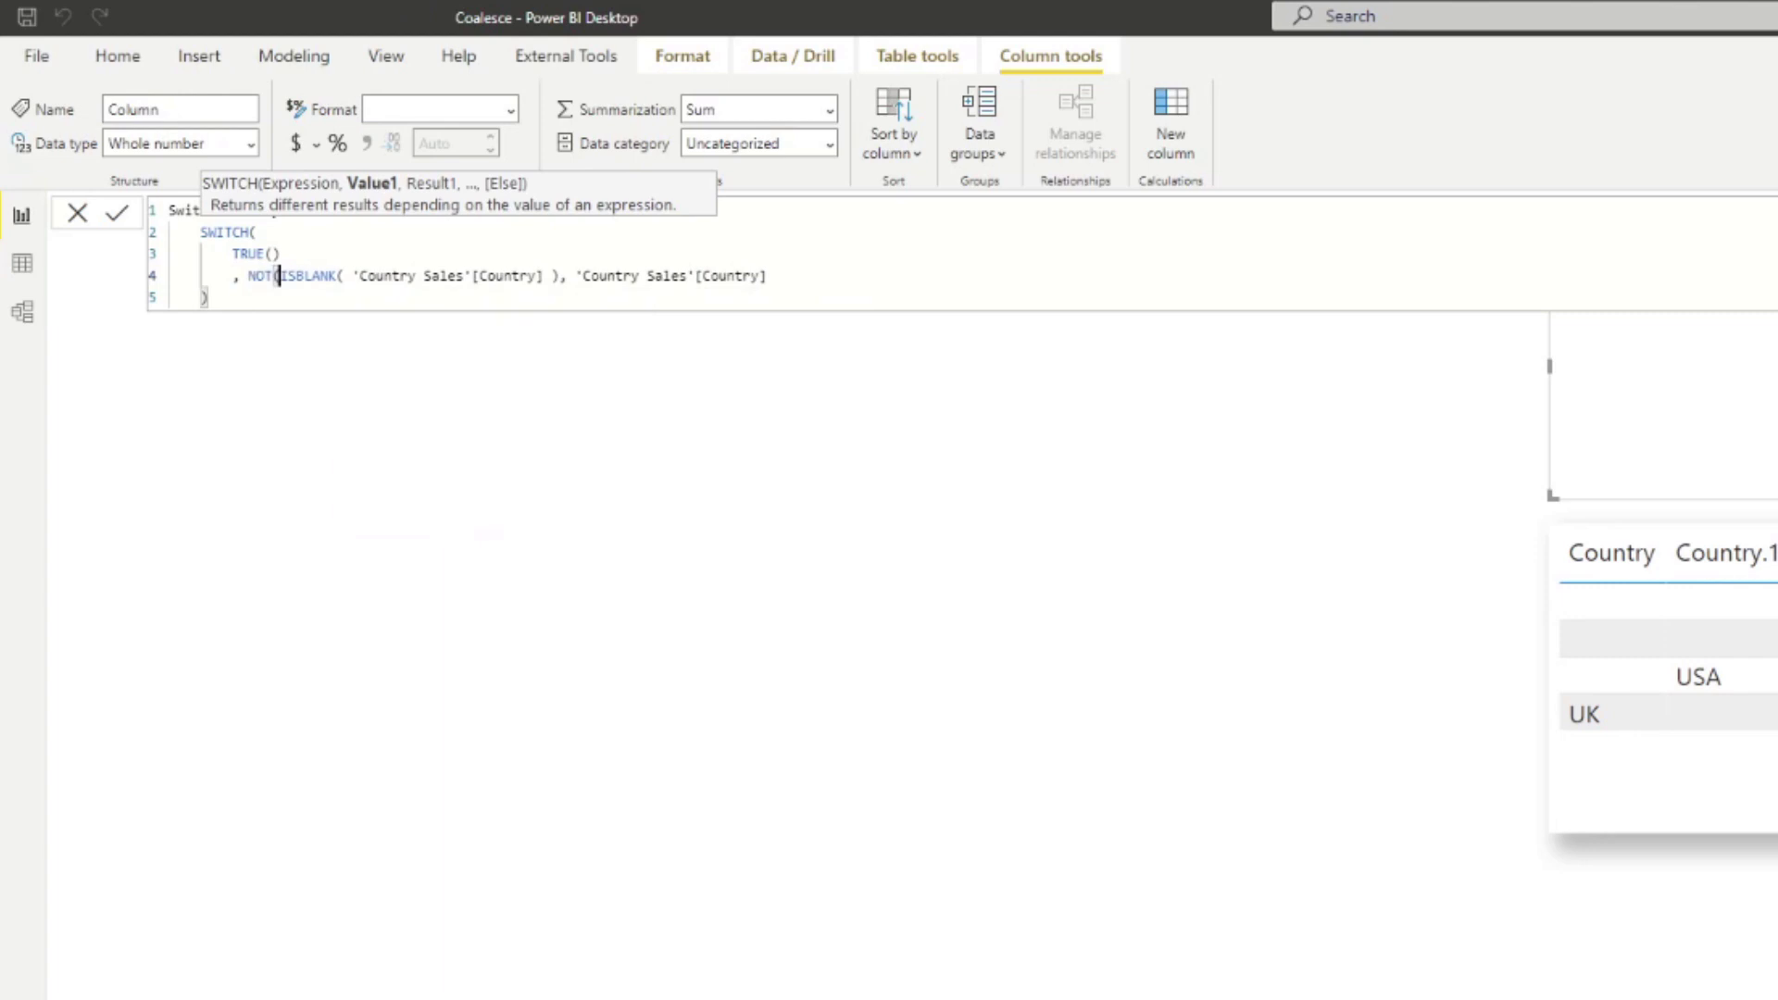
click(558, 275)
text(),)
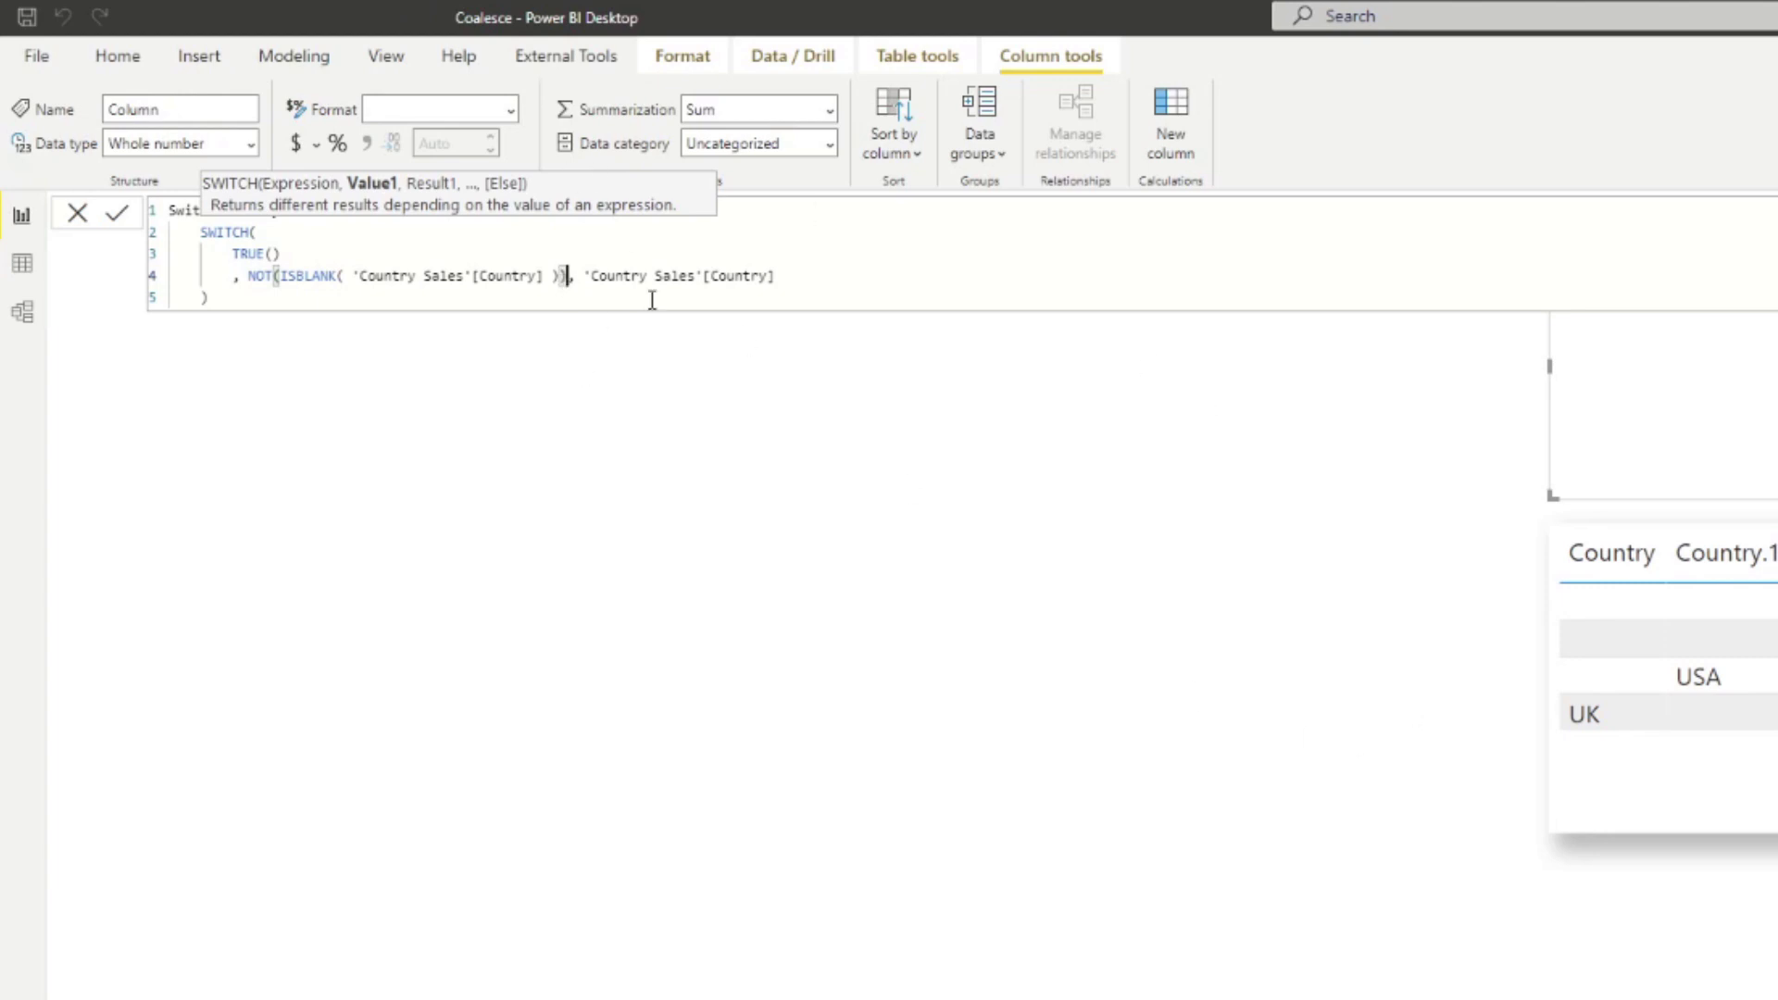
click(774, 275)
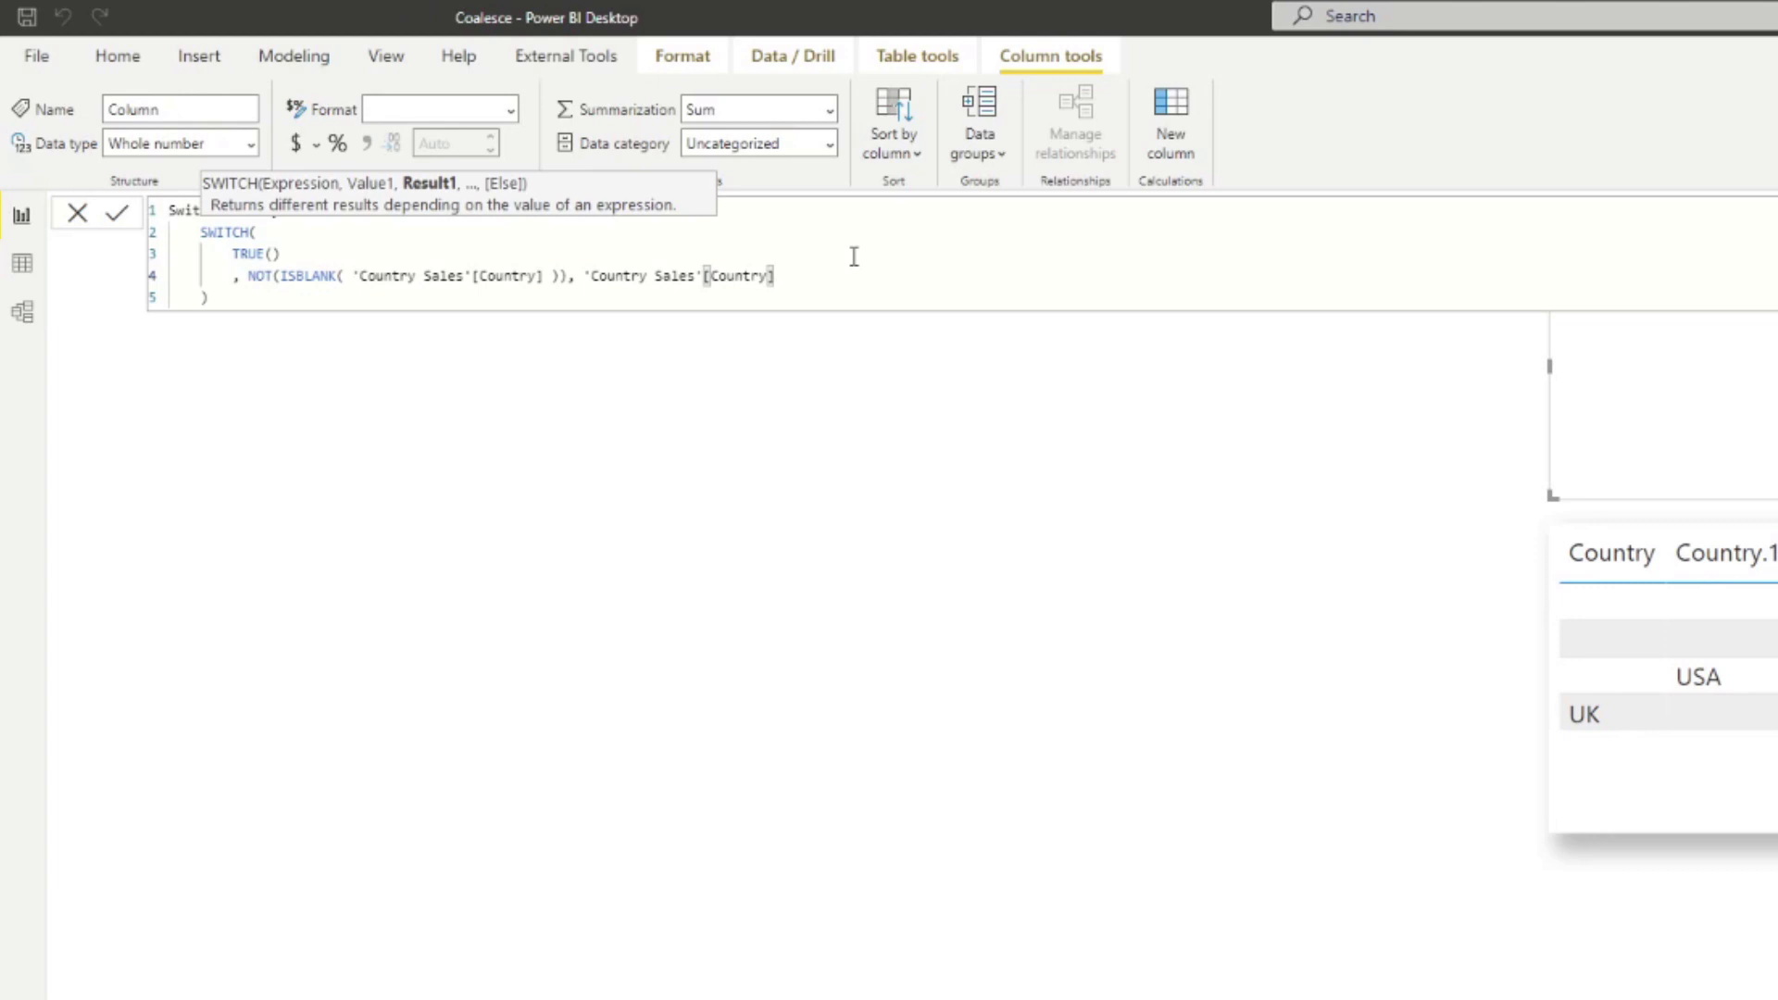
- Add the Country.1 condition line: NOT(ISBLANK(Country.1)) returning 'Country Sales'[Country.1]
key(shift+Return)
text(,)
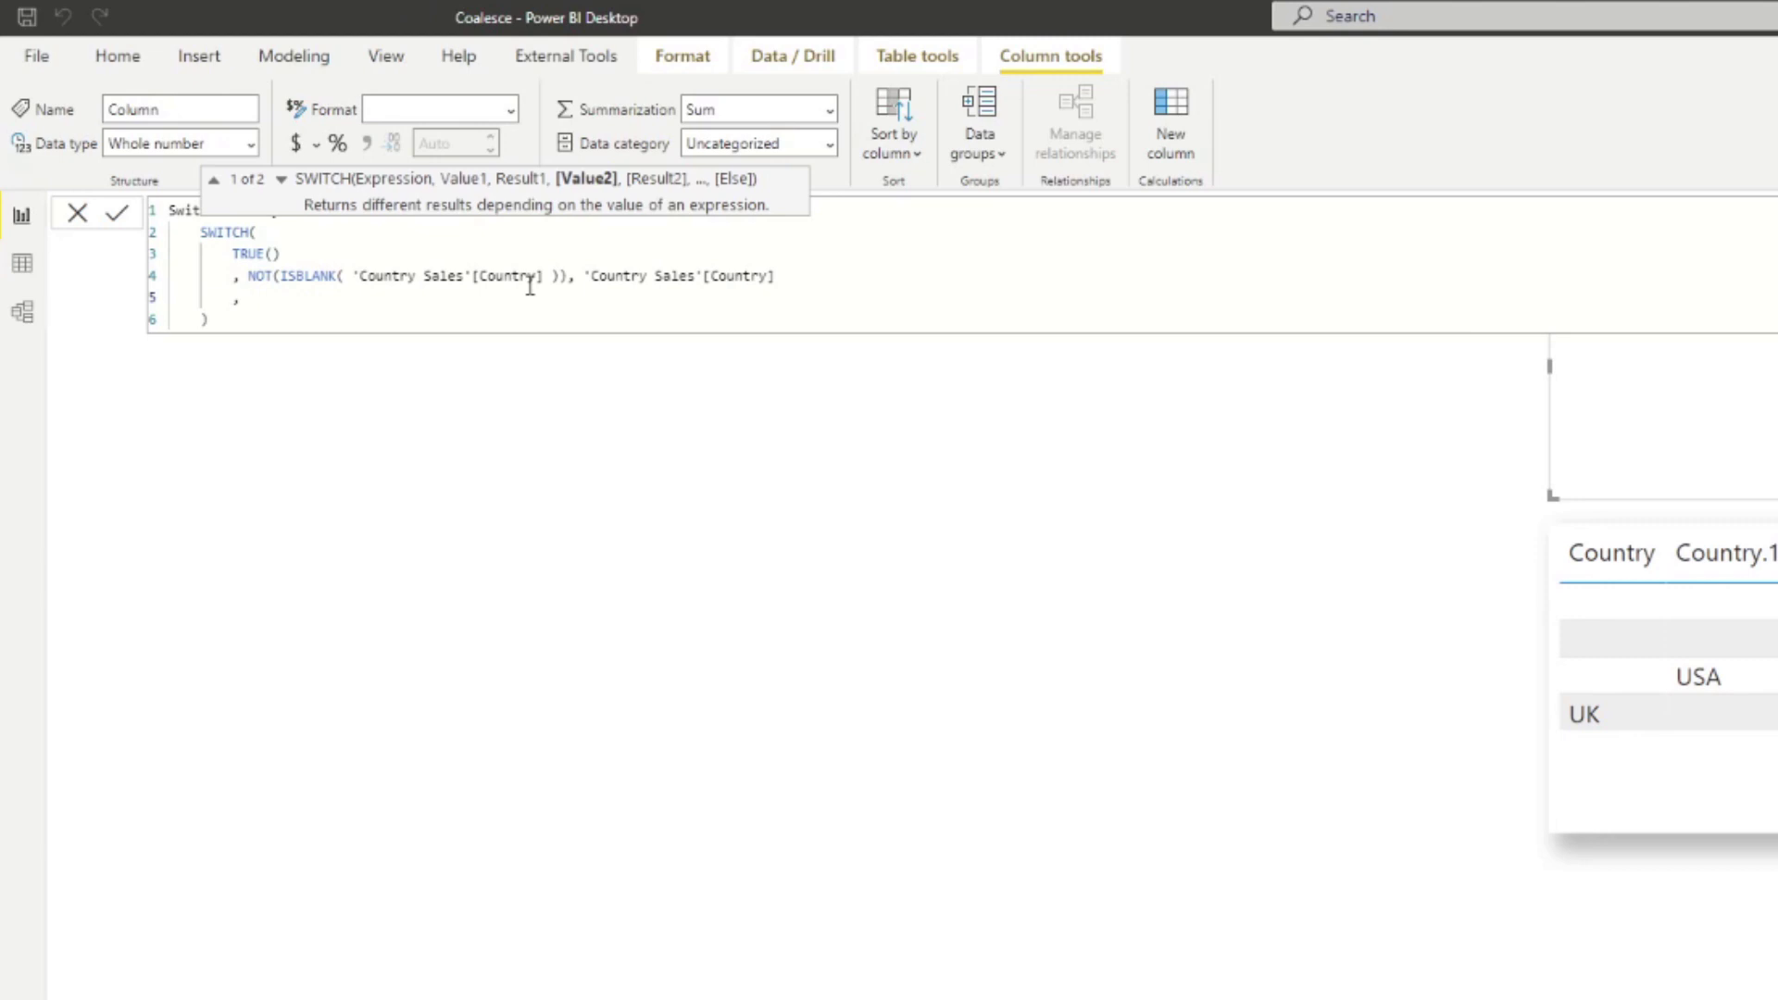
text(NOT(ISBLANK( 'Country Sales'[Country.1])), 'Country Sales'[Country.1])
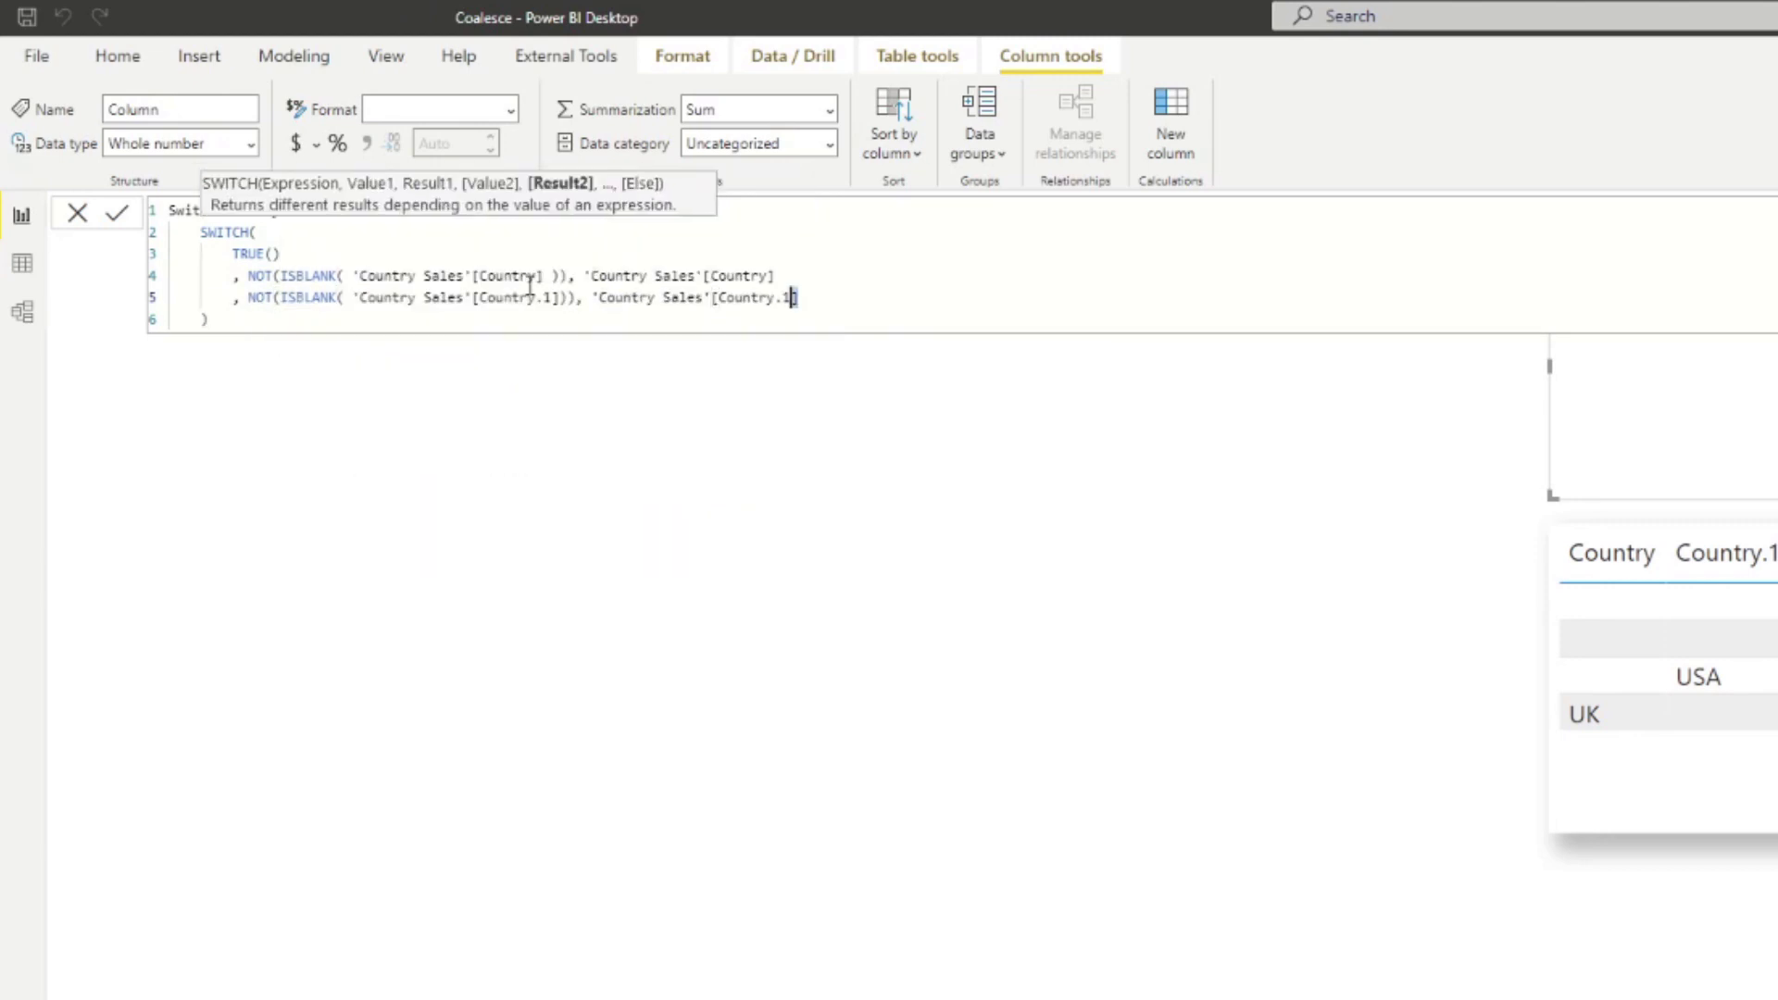
text(])
key(shift+Return)
- Add the Country.2 and Country.3 NOT(ISBLANK) conditions and close the SWITCH formula
text(, NOT(ISBLANK( 'Country Sales'[Country.2])), 'Country Sales'[Country.2])
key(shift+Return)
text(, NOT(ISBLANK( 'Country Sales'[Country.3])), 'Country Sales'[)
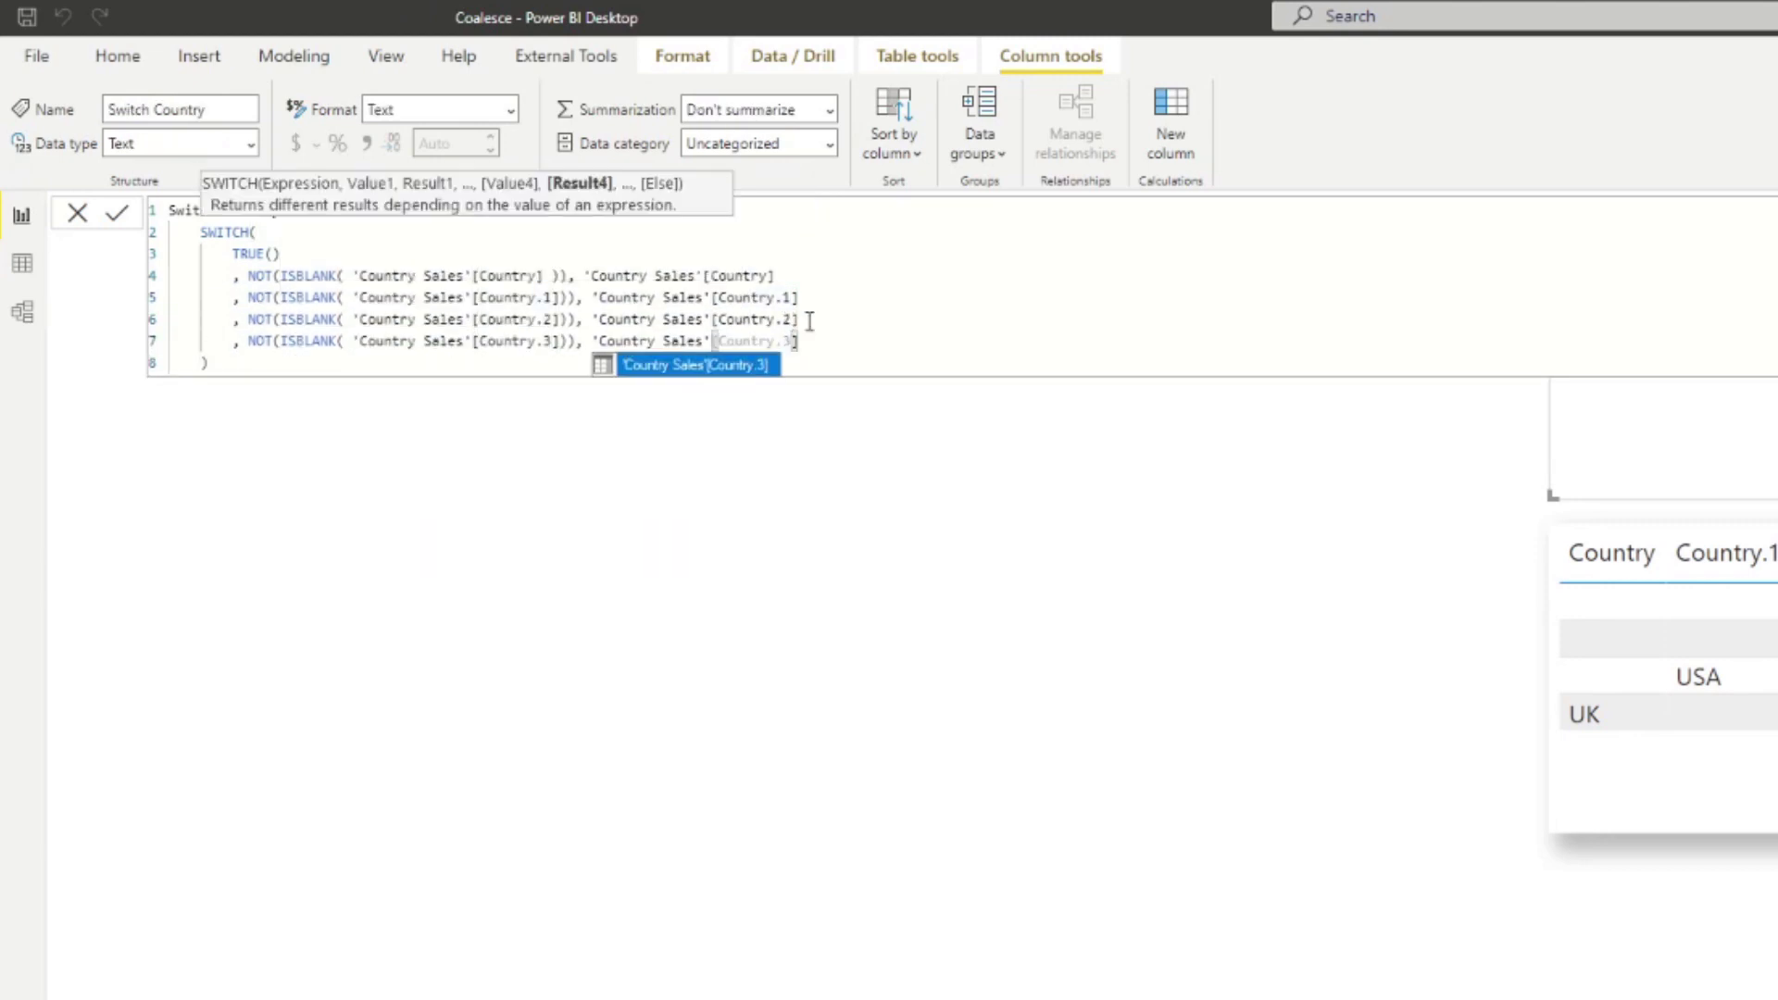
key(Tab)
click(862, 353)
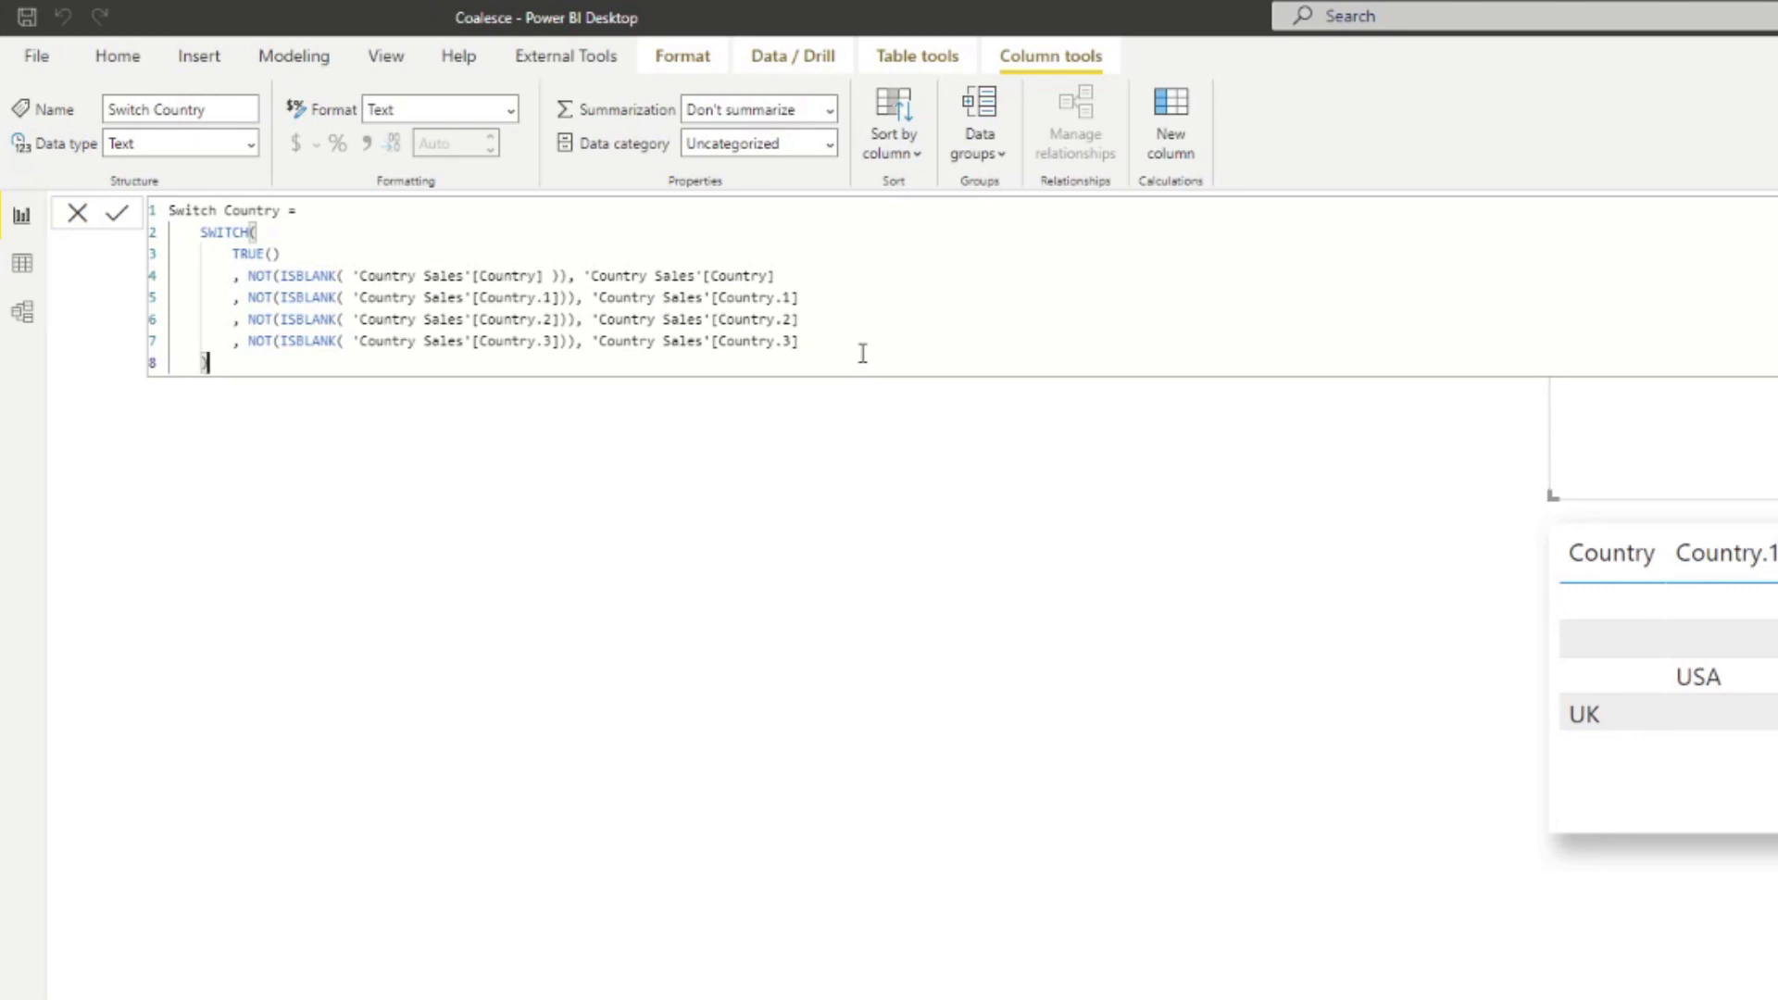
- Review the Country, Country.1, Country.2 and Country.3 condition lines one by one
drag(798, 275, 247, 275)
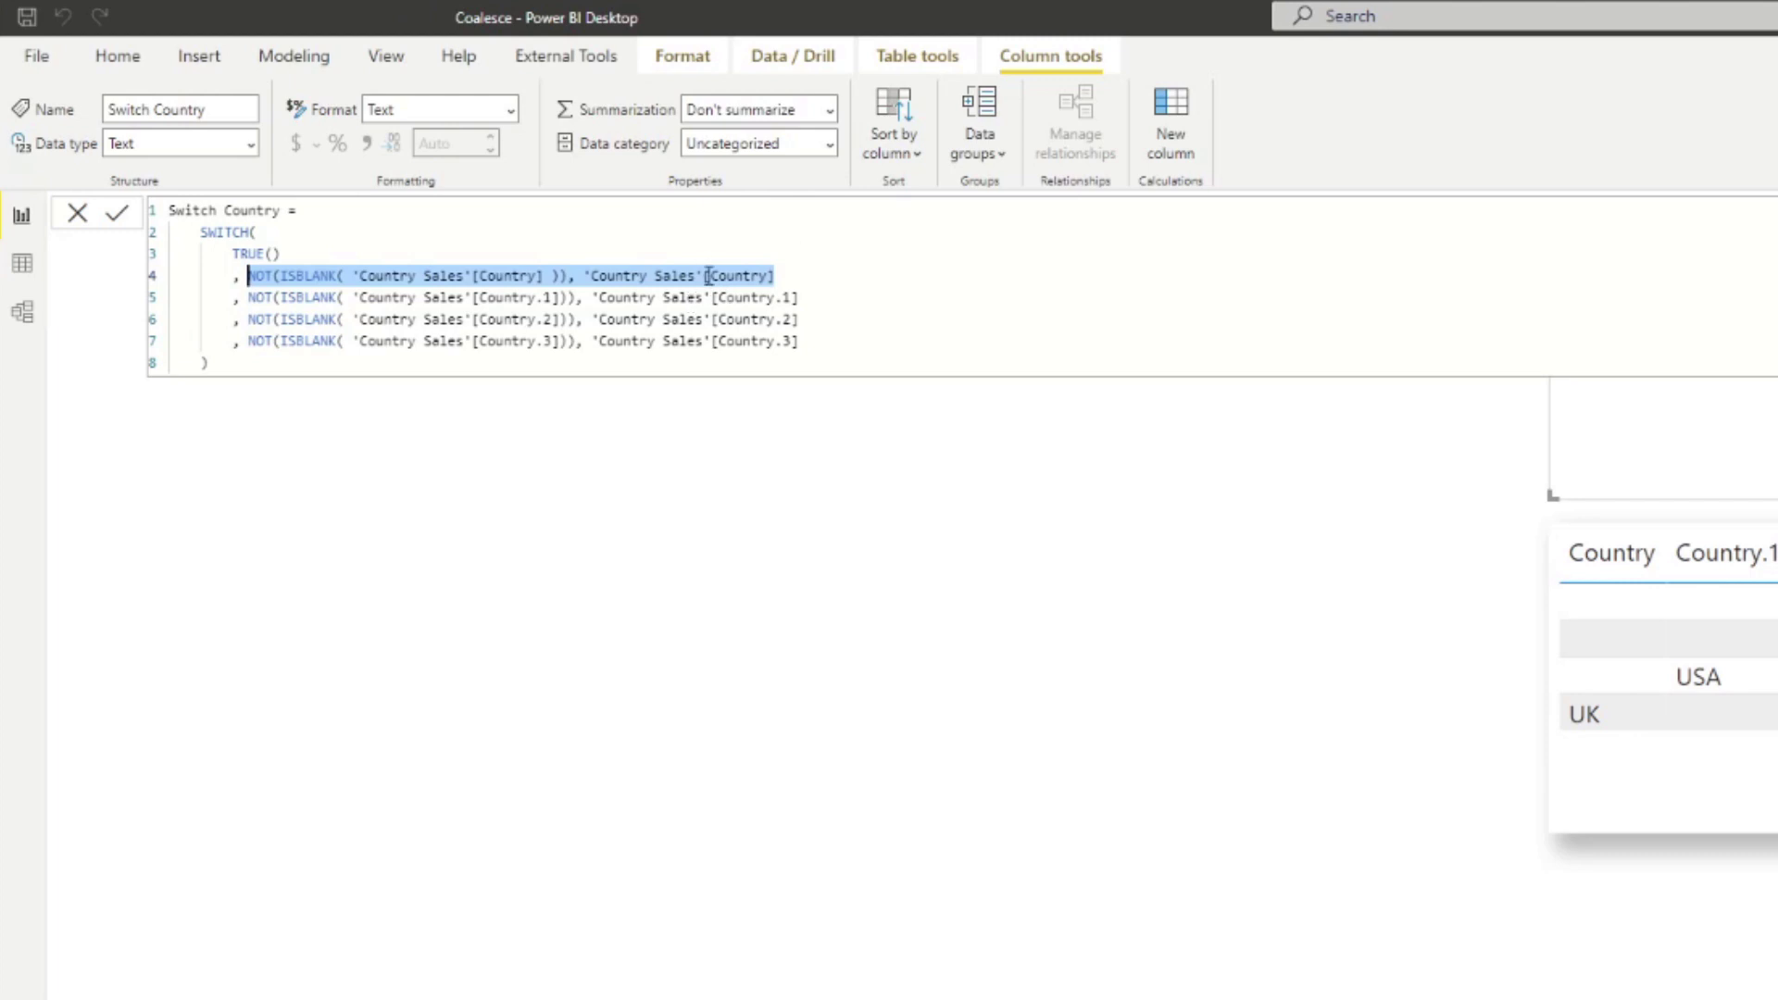
drag(819, 297, 251, 301)
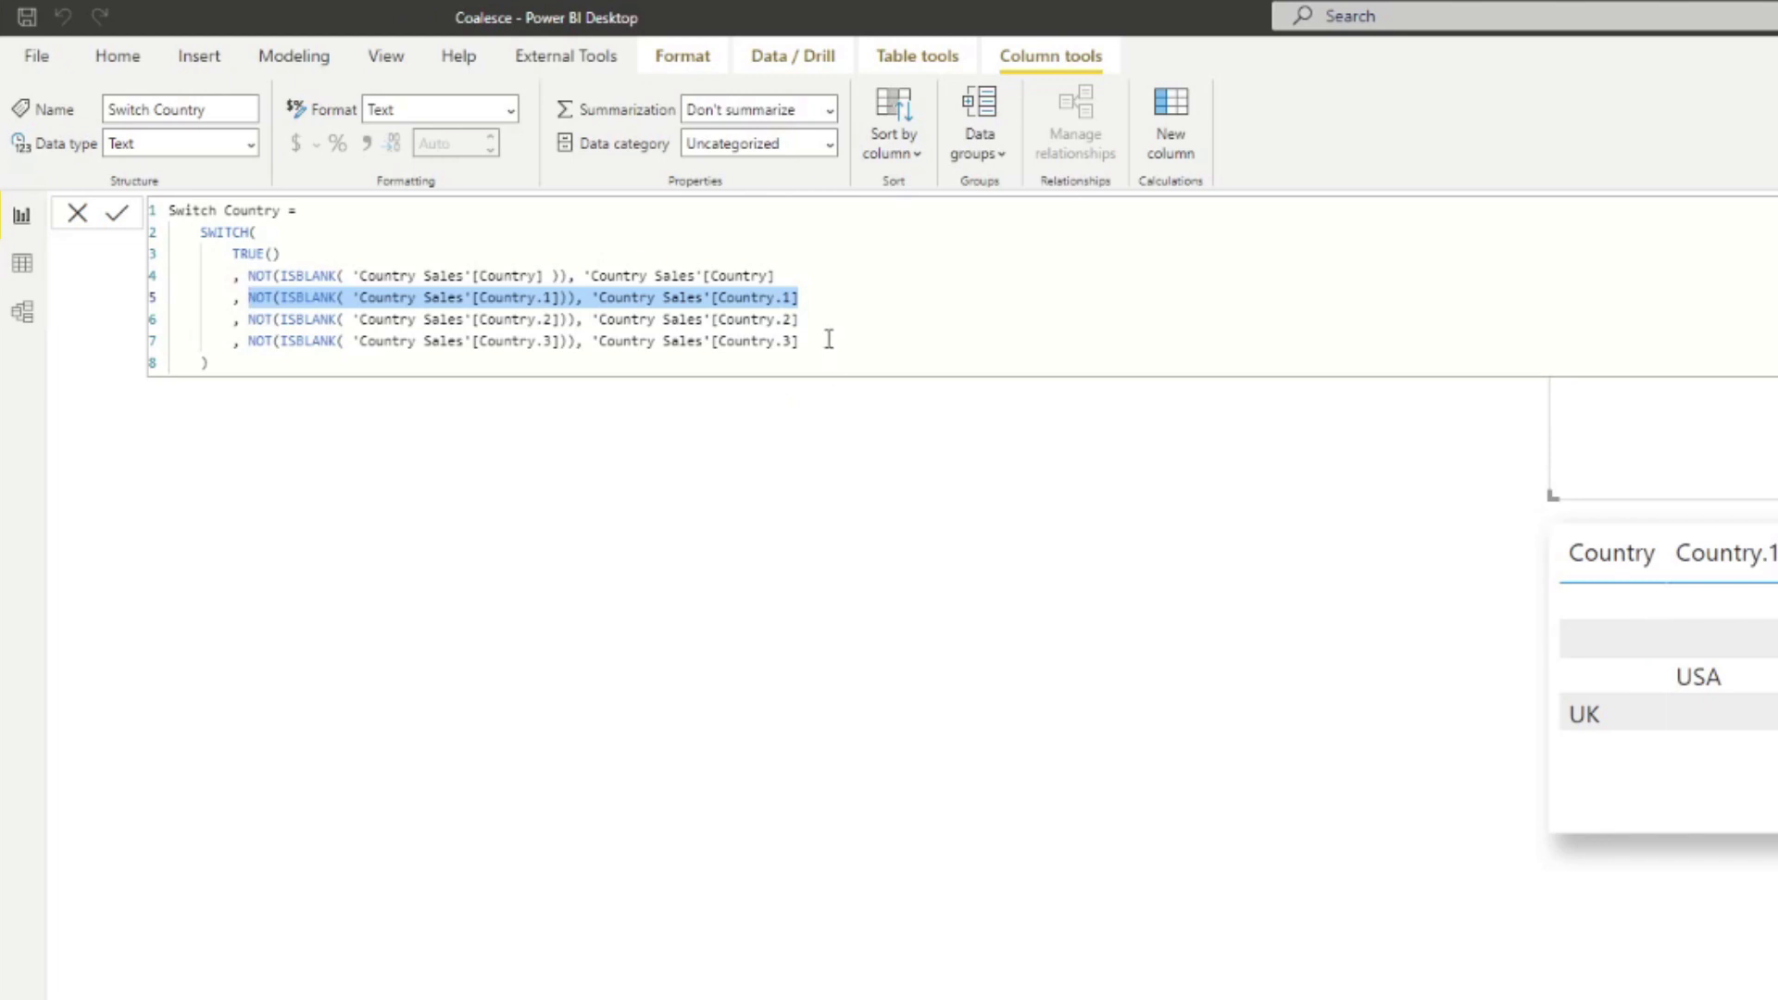
drag(820, 319, 256, 319)
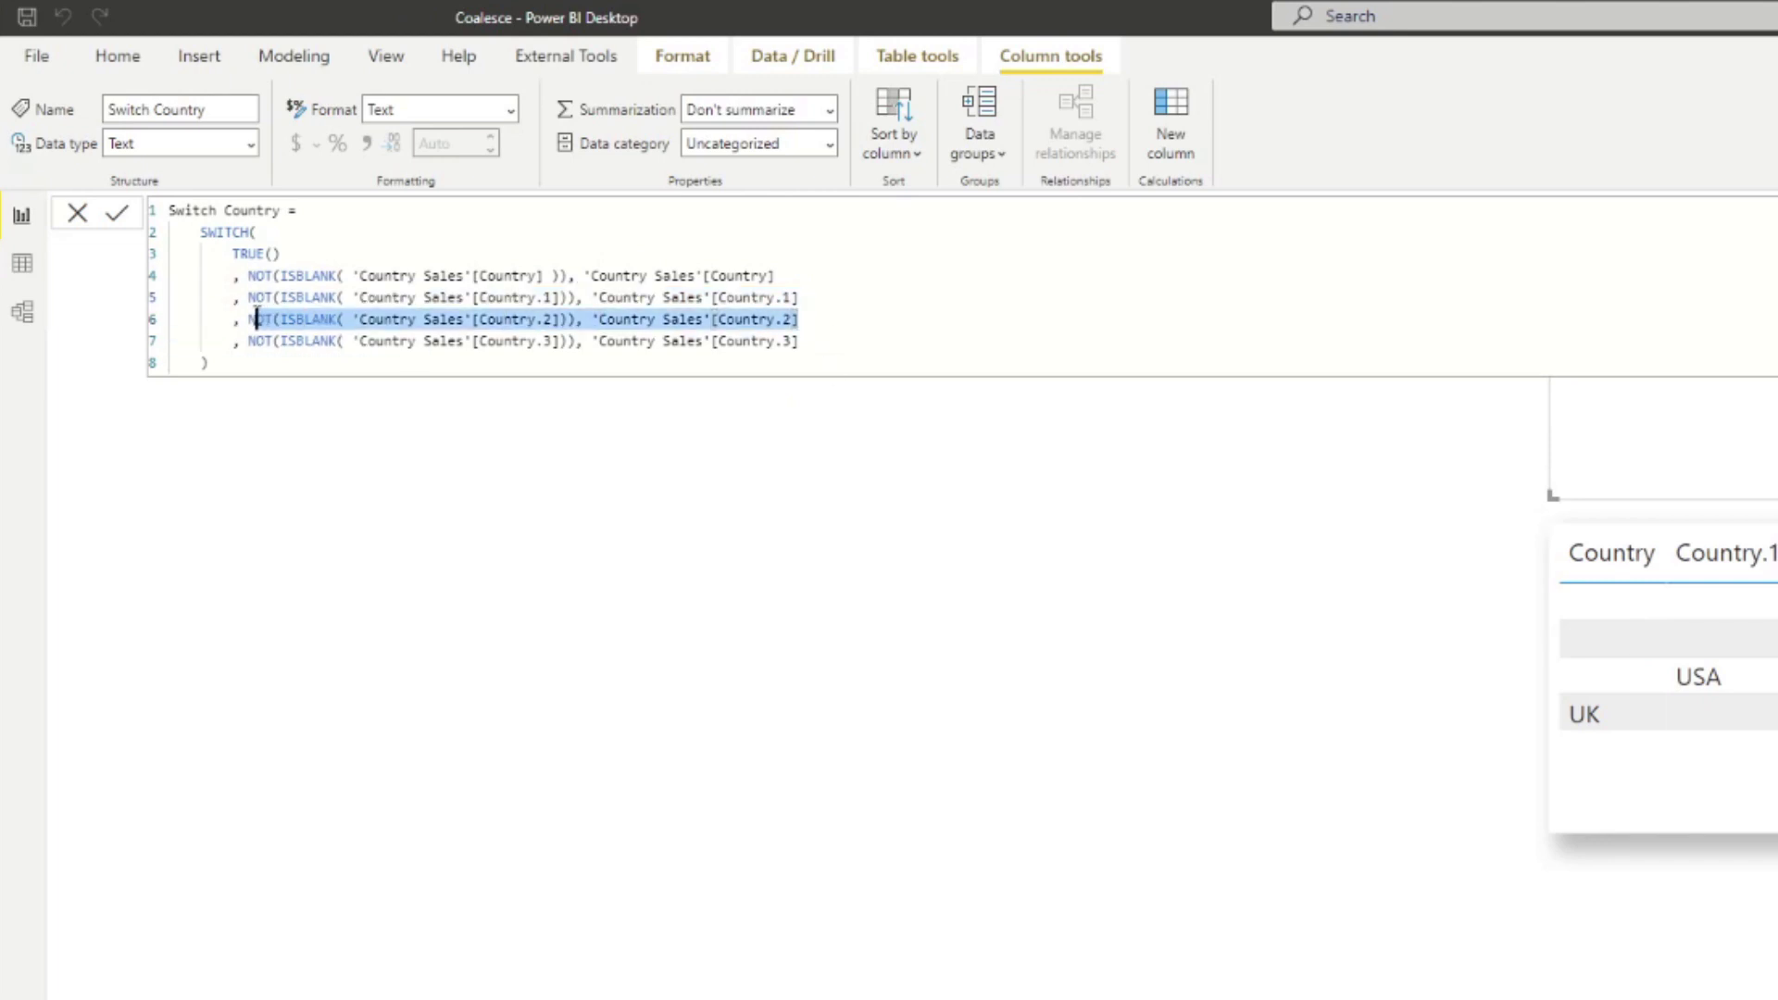
drag(815, 349, 261, 342)
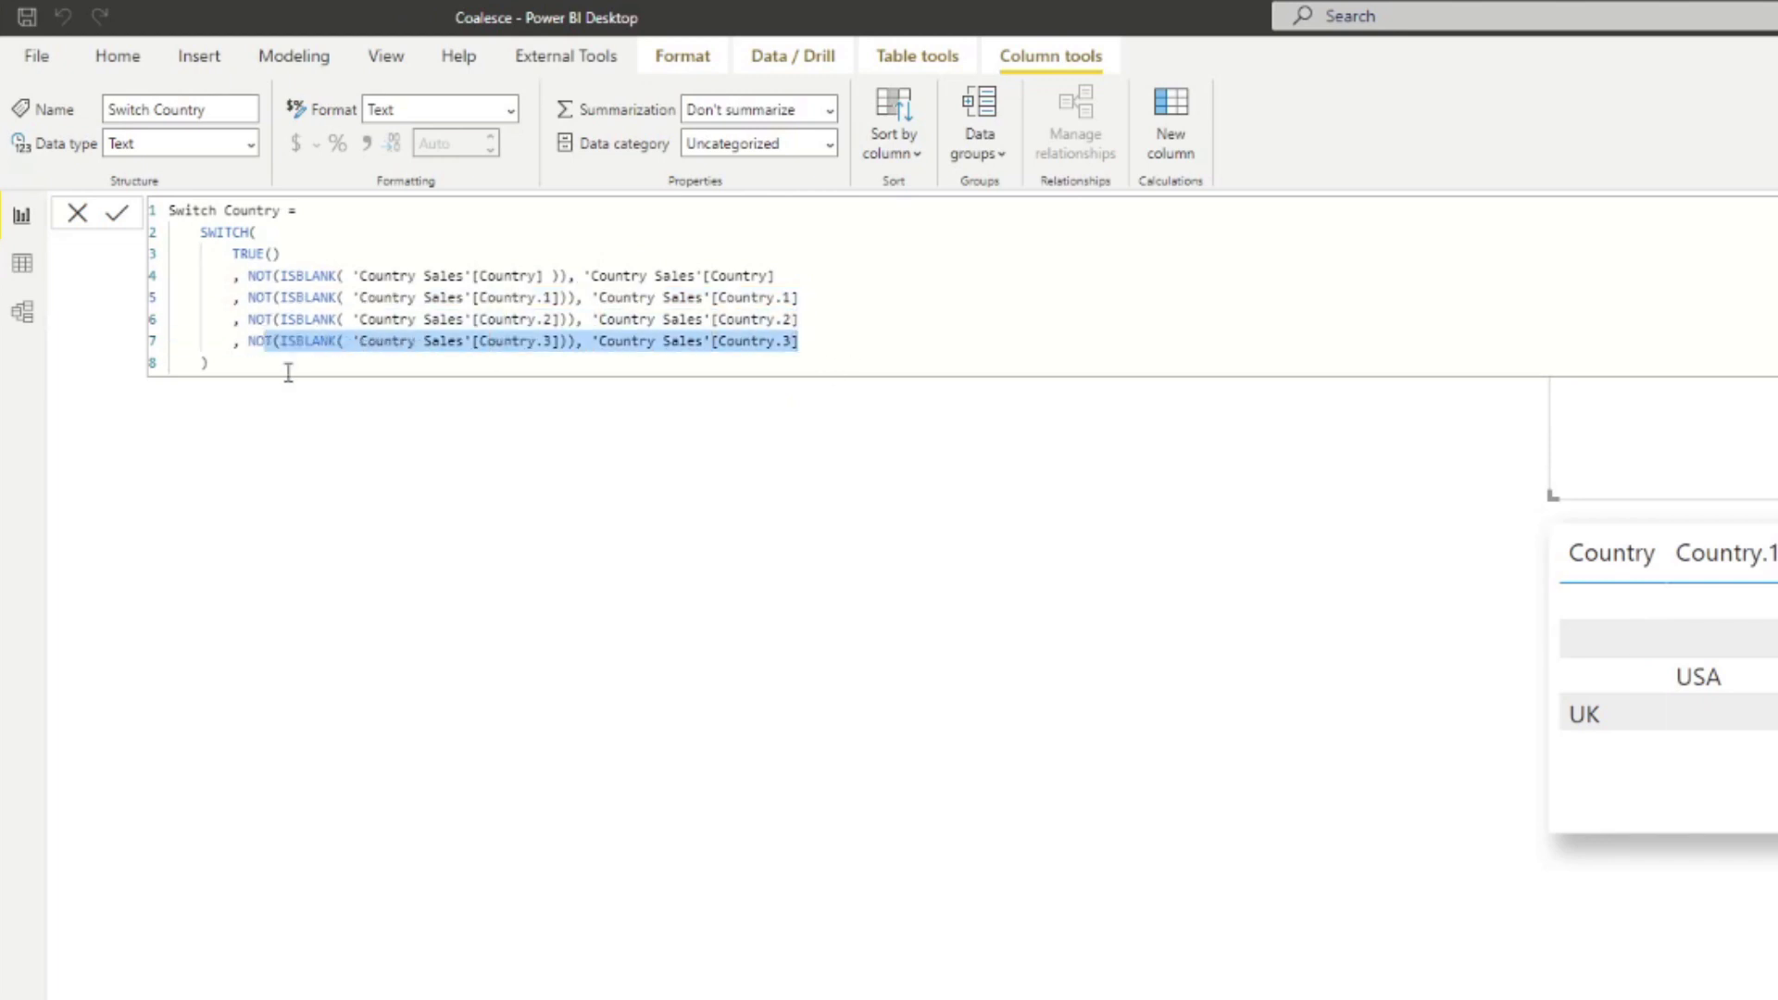
click(291, 371)
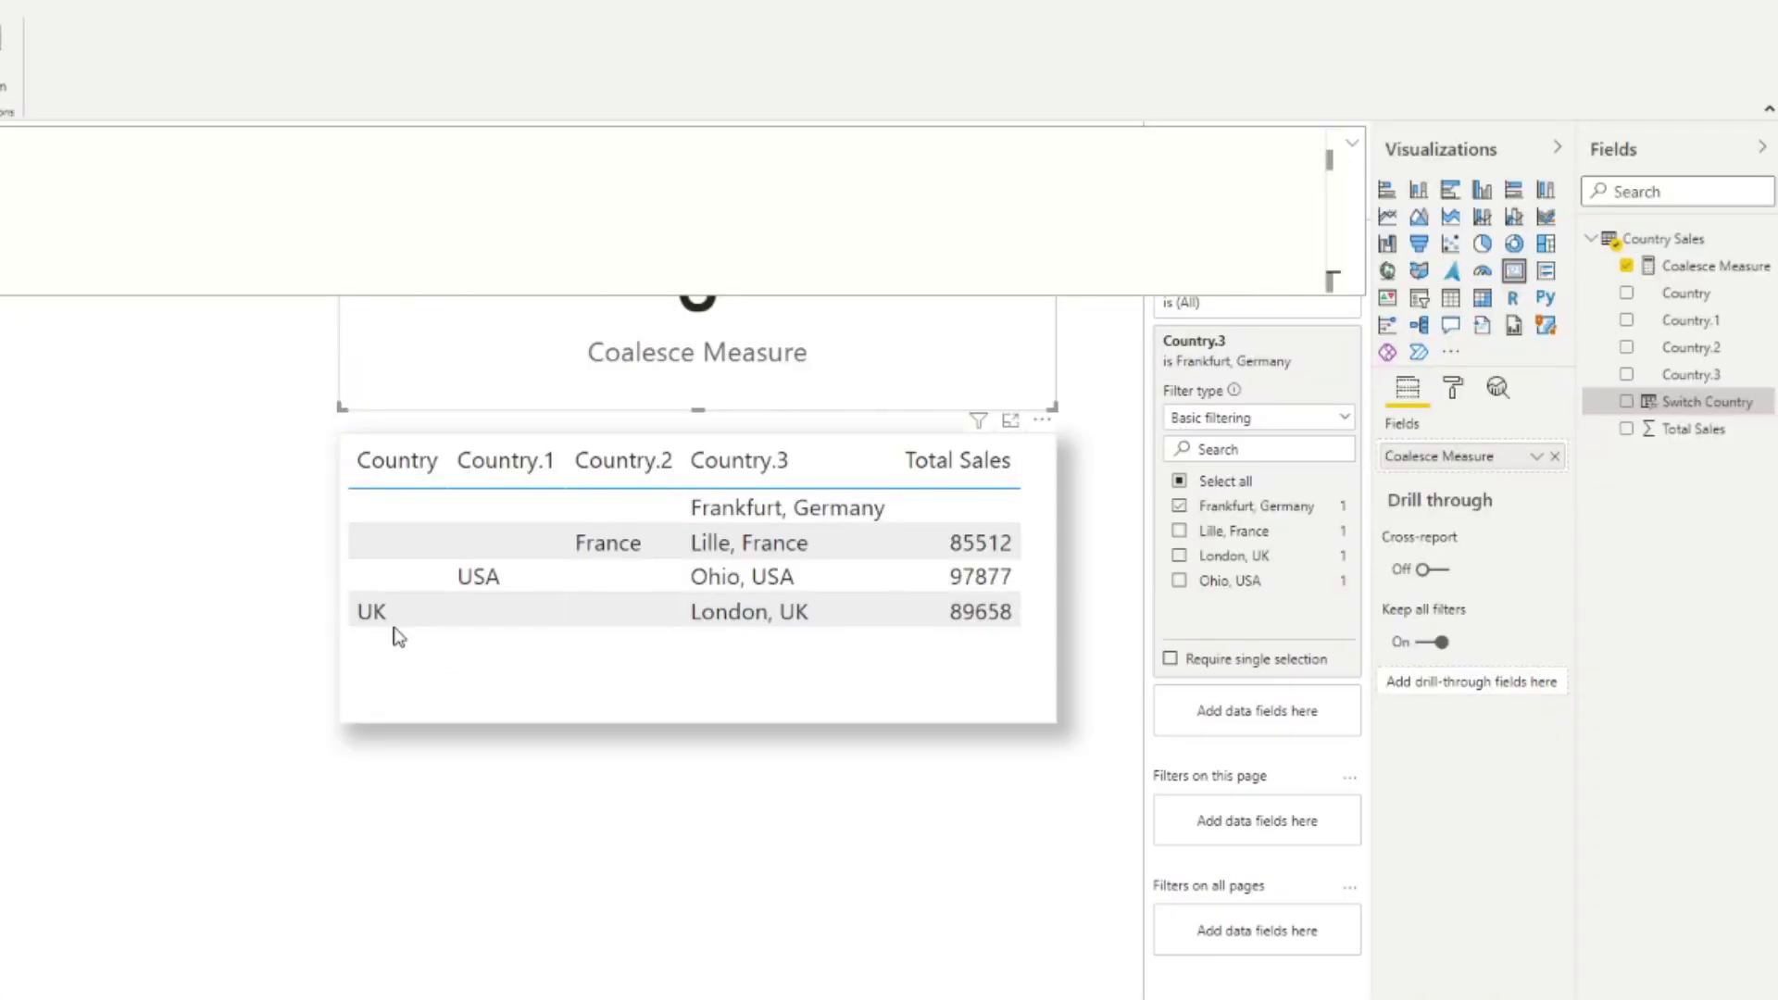
- Commit Switch Country, widen the table visual, and add Switch Country as a table column
click(1575, 713)
drag(334, 583, 134, 580)
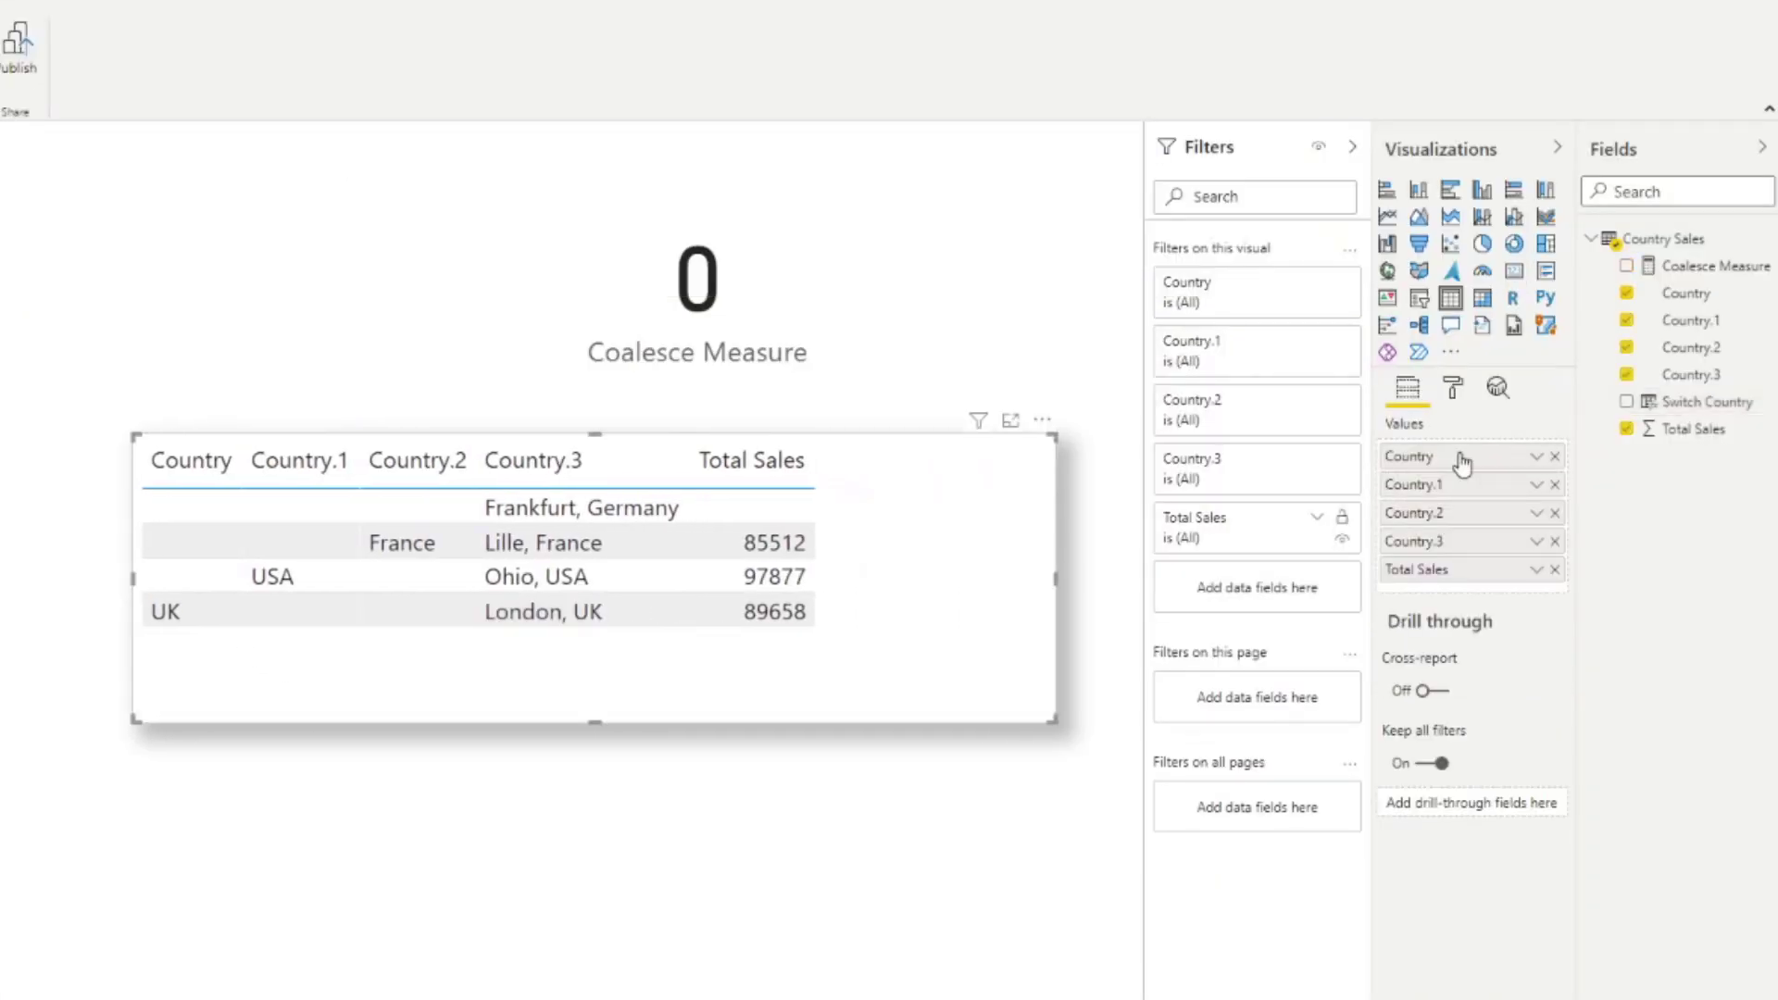
drag(1697, 410, 919, 559)
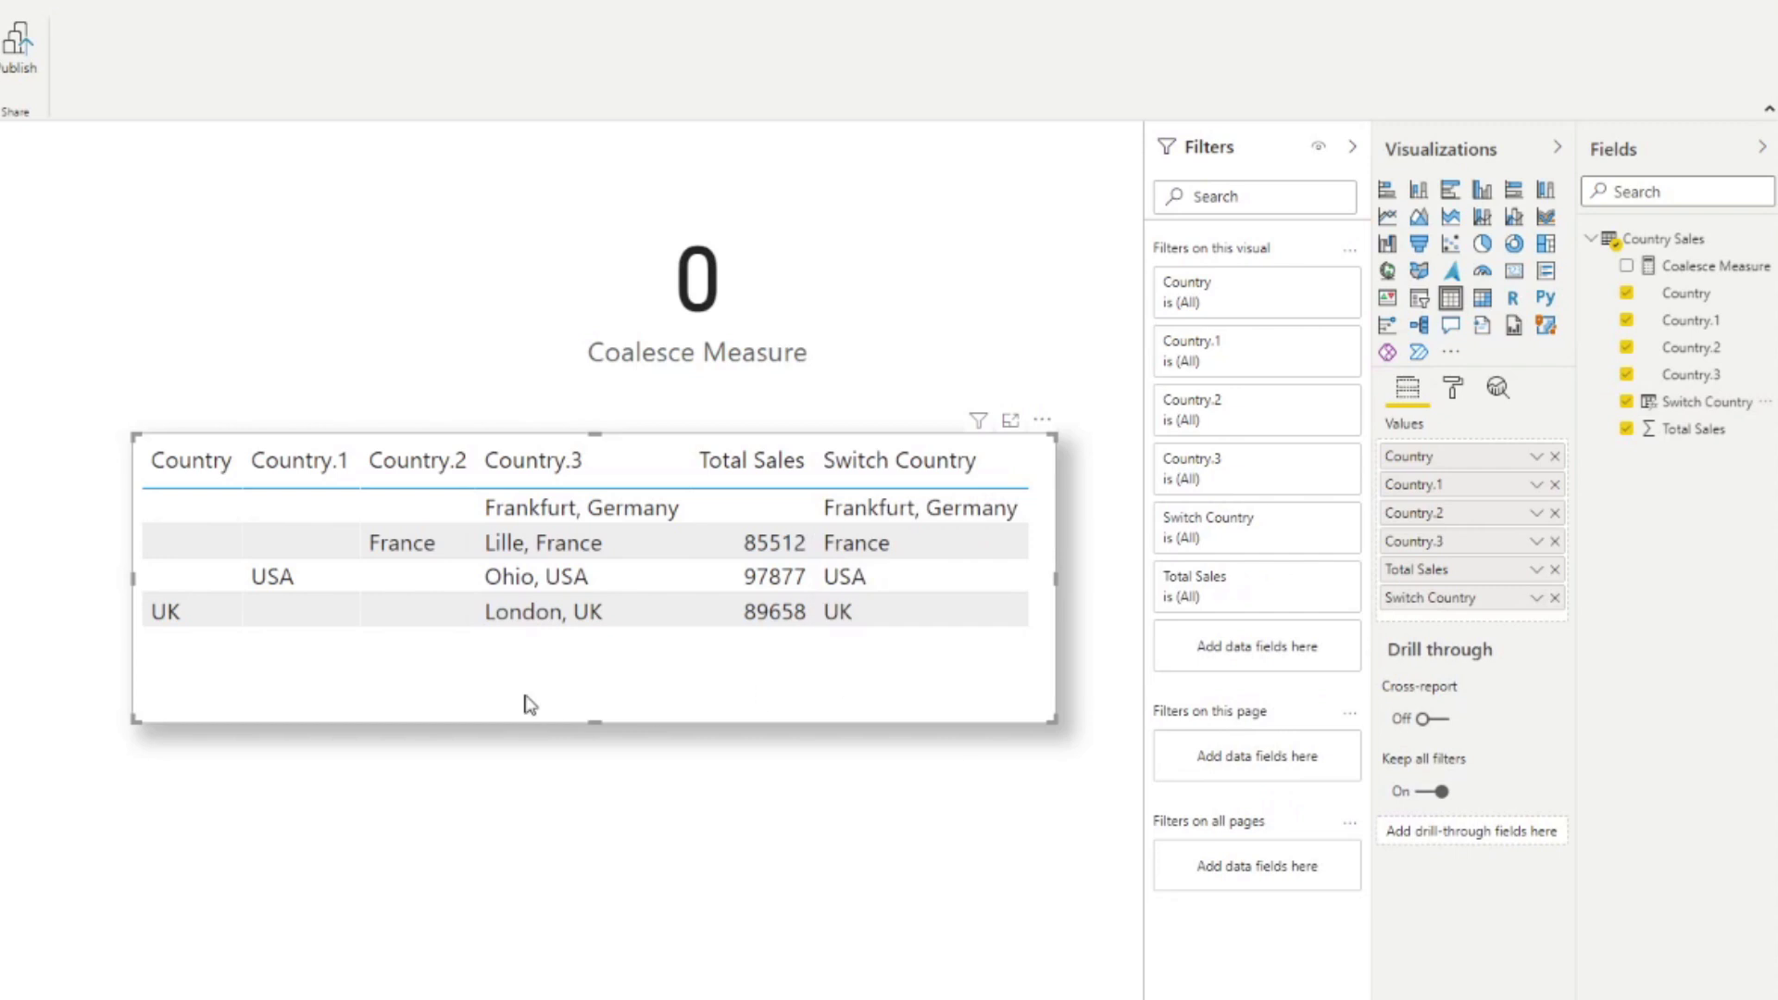
drag(134, 593, 11, 600)
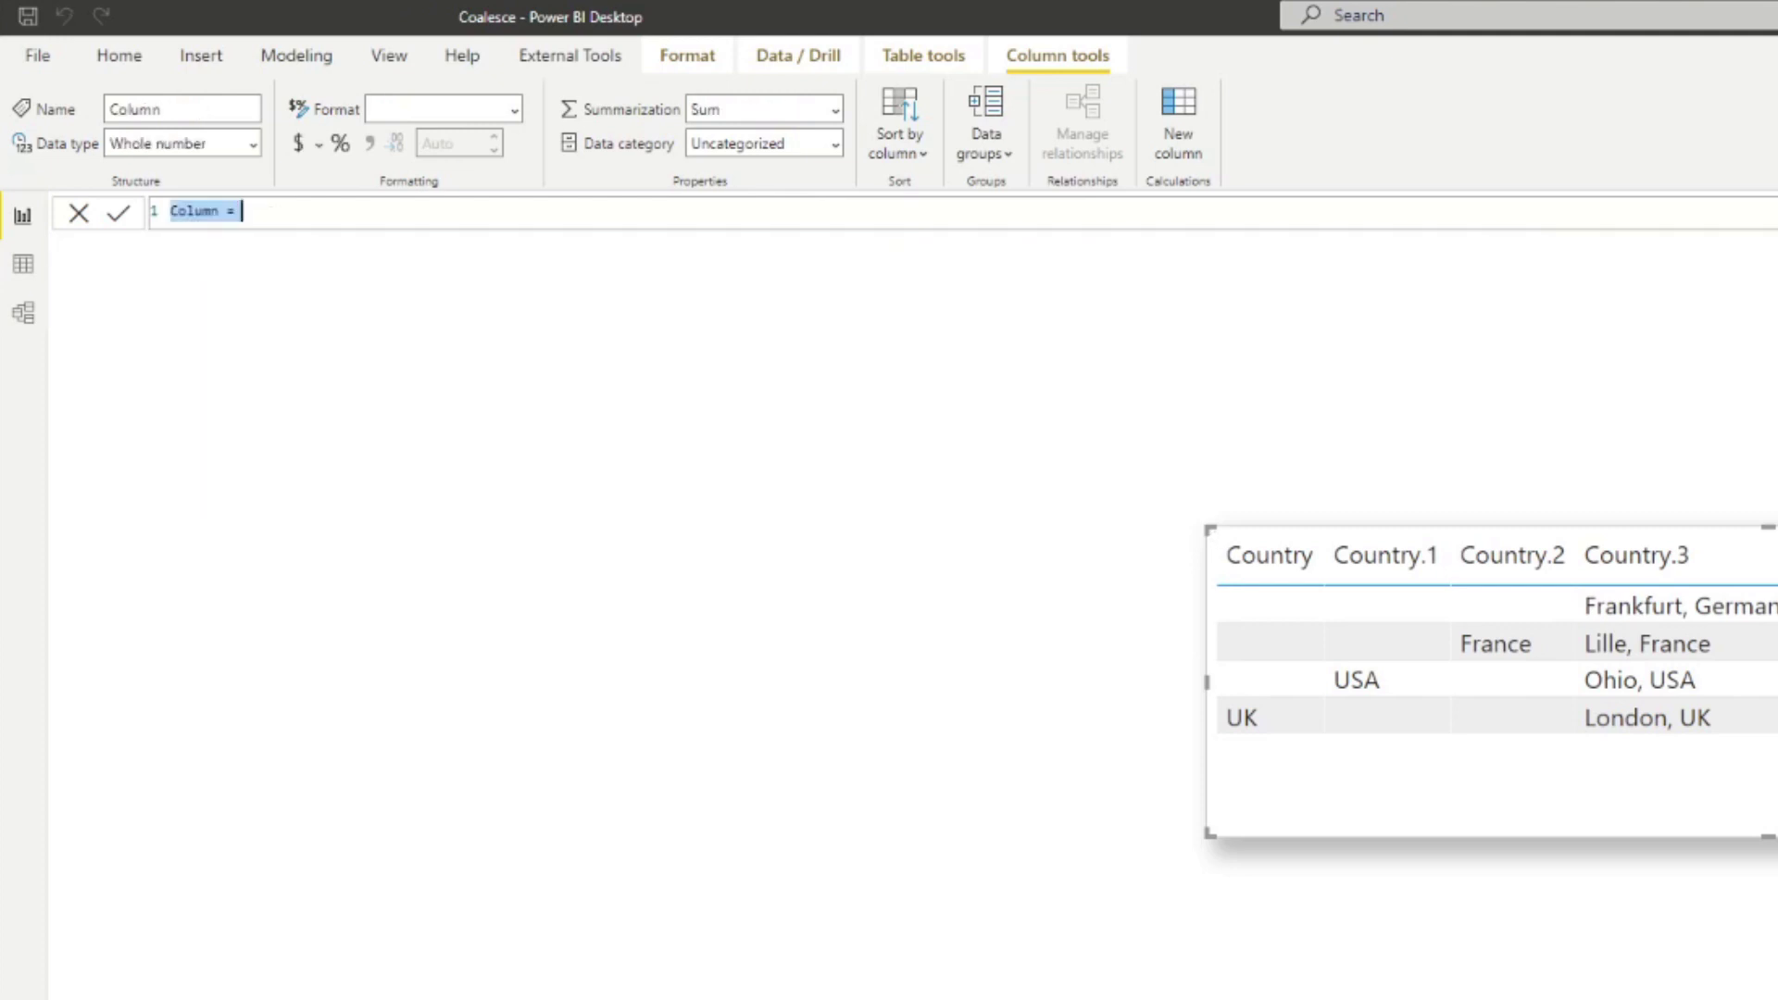
- Begin the Coalesce Country column as COALESCE('Country Sales'[Country]
text(Coalesce Coun)
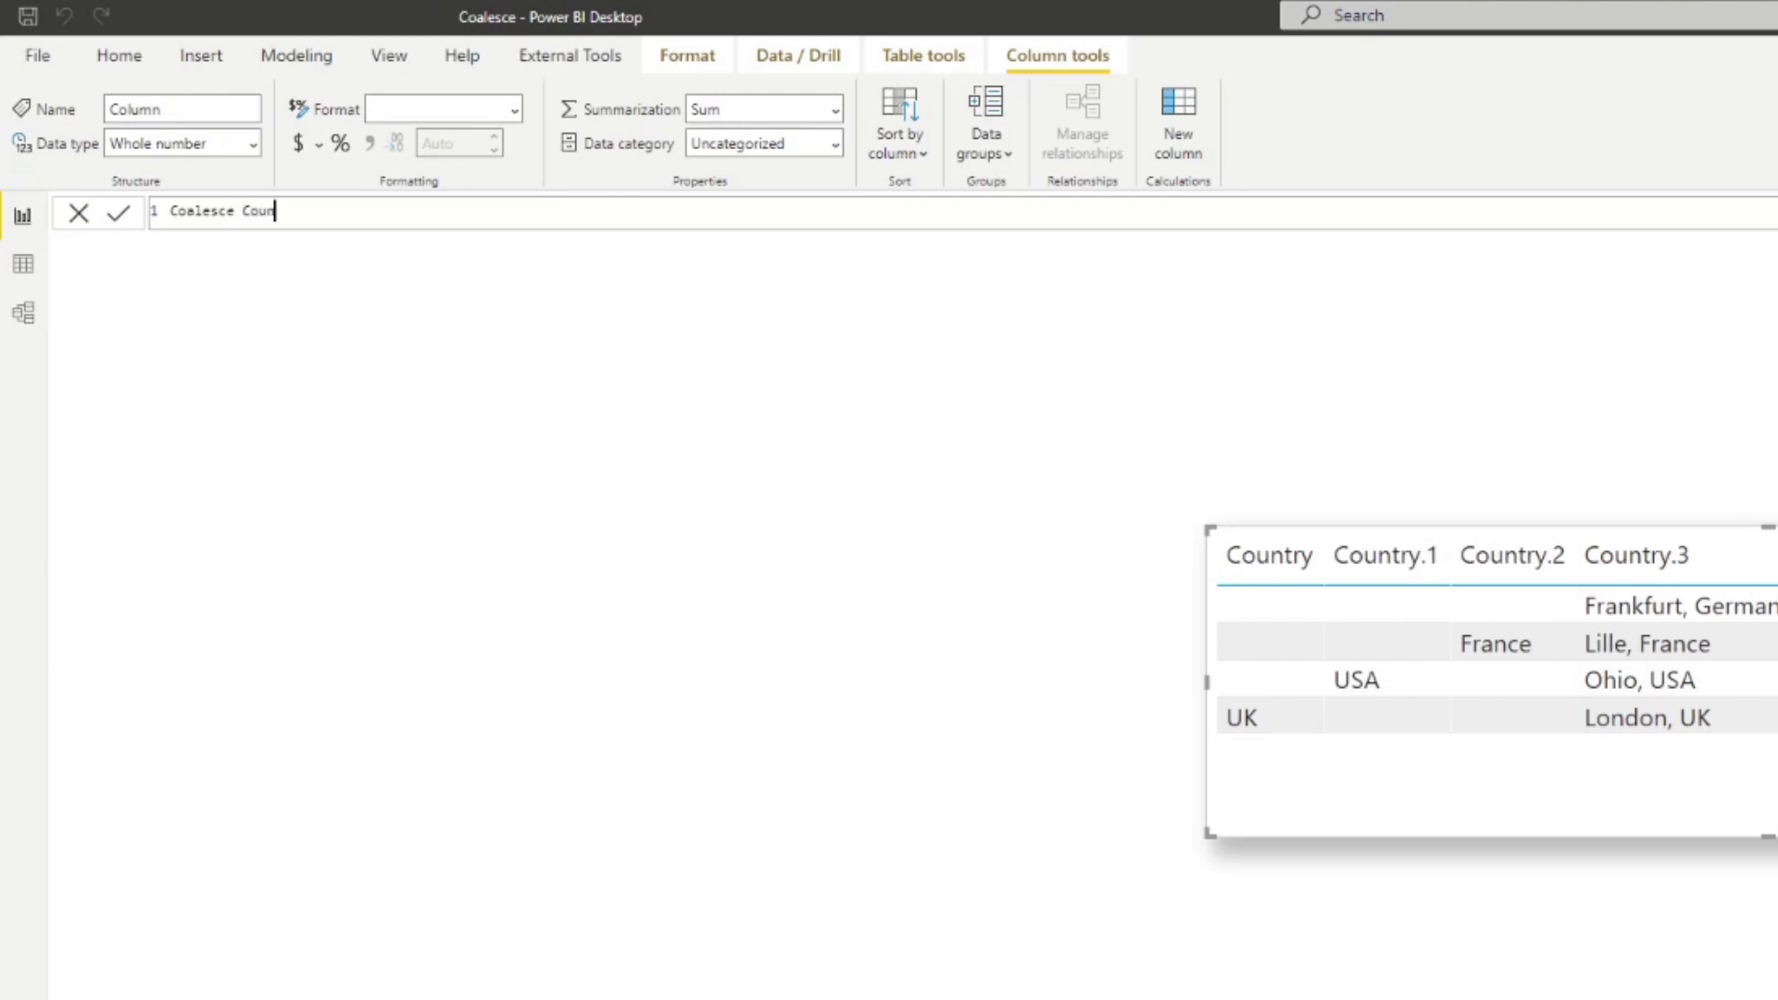
text(try = COA)
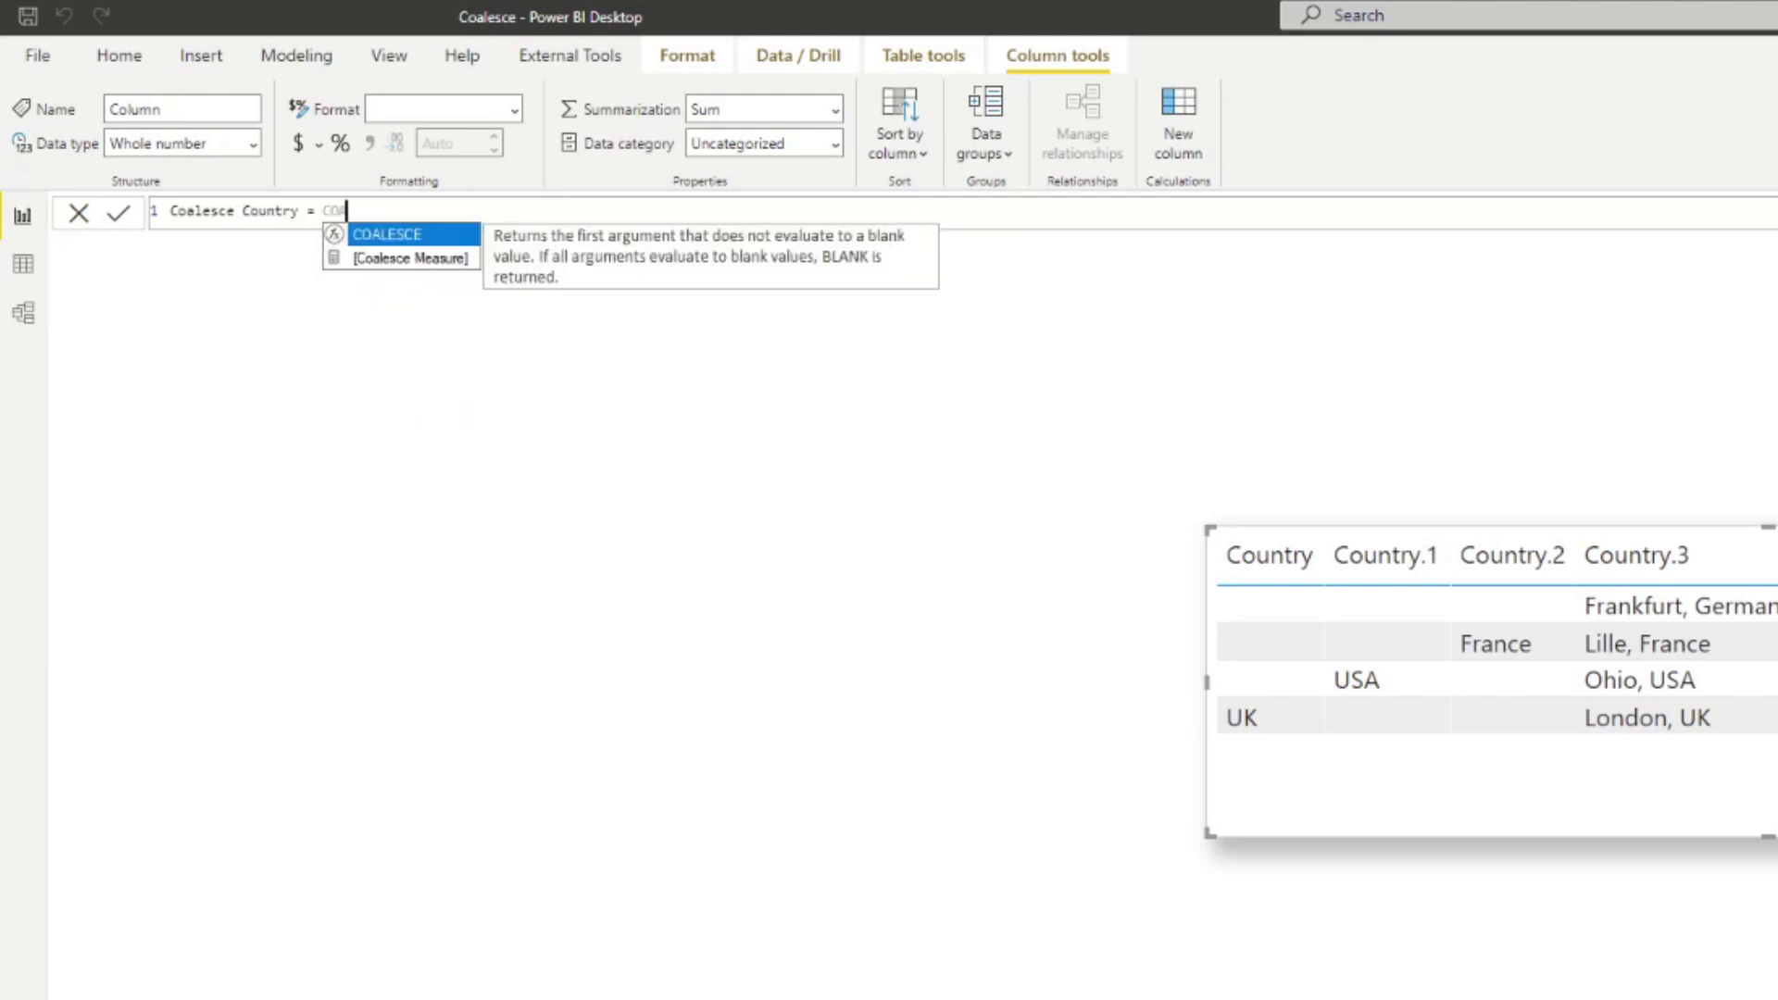
key(Tab)
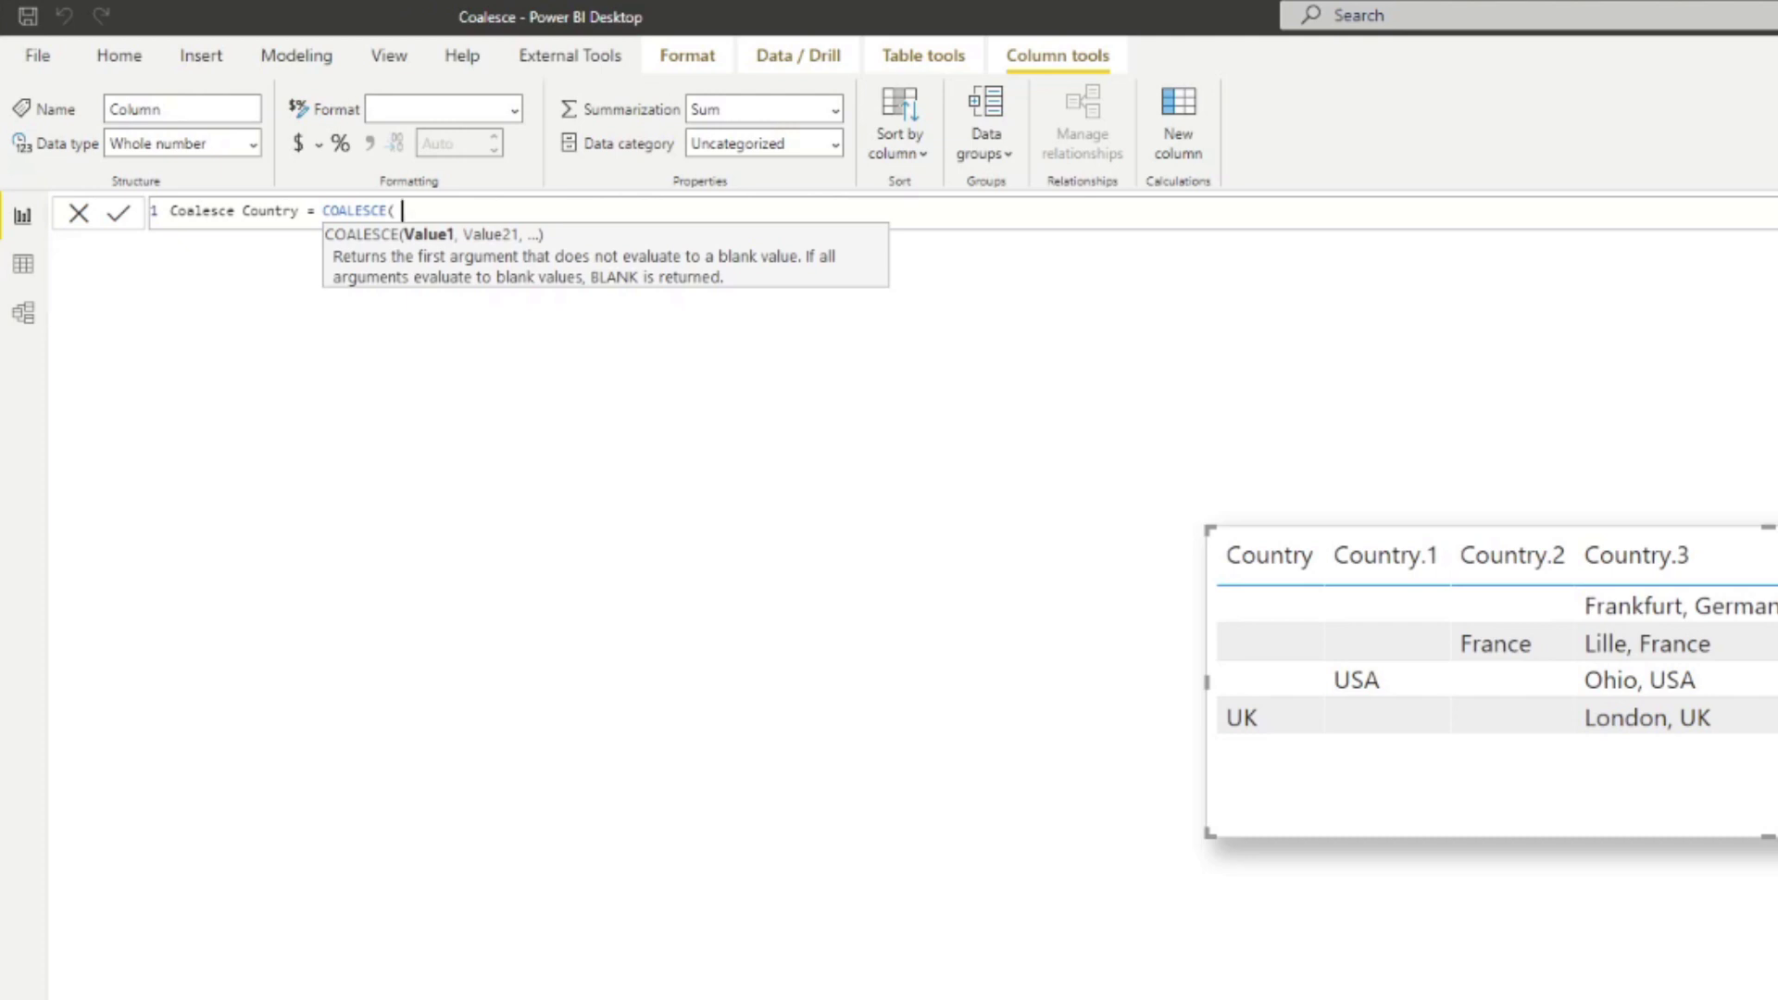
text(Country)
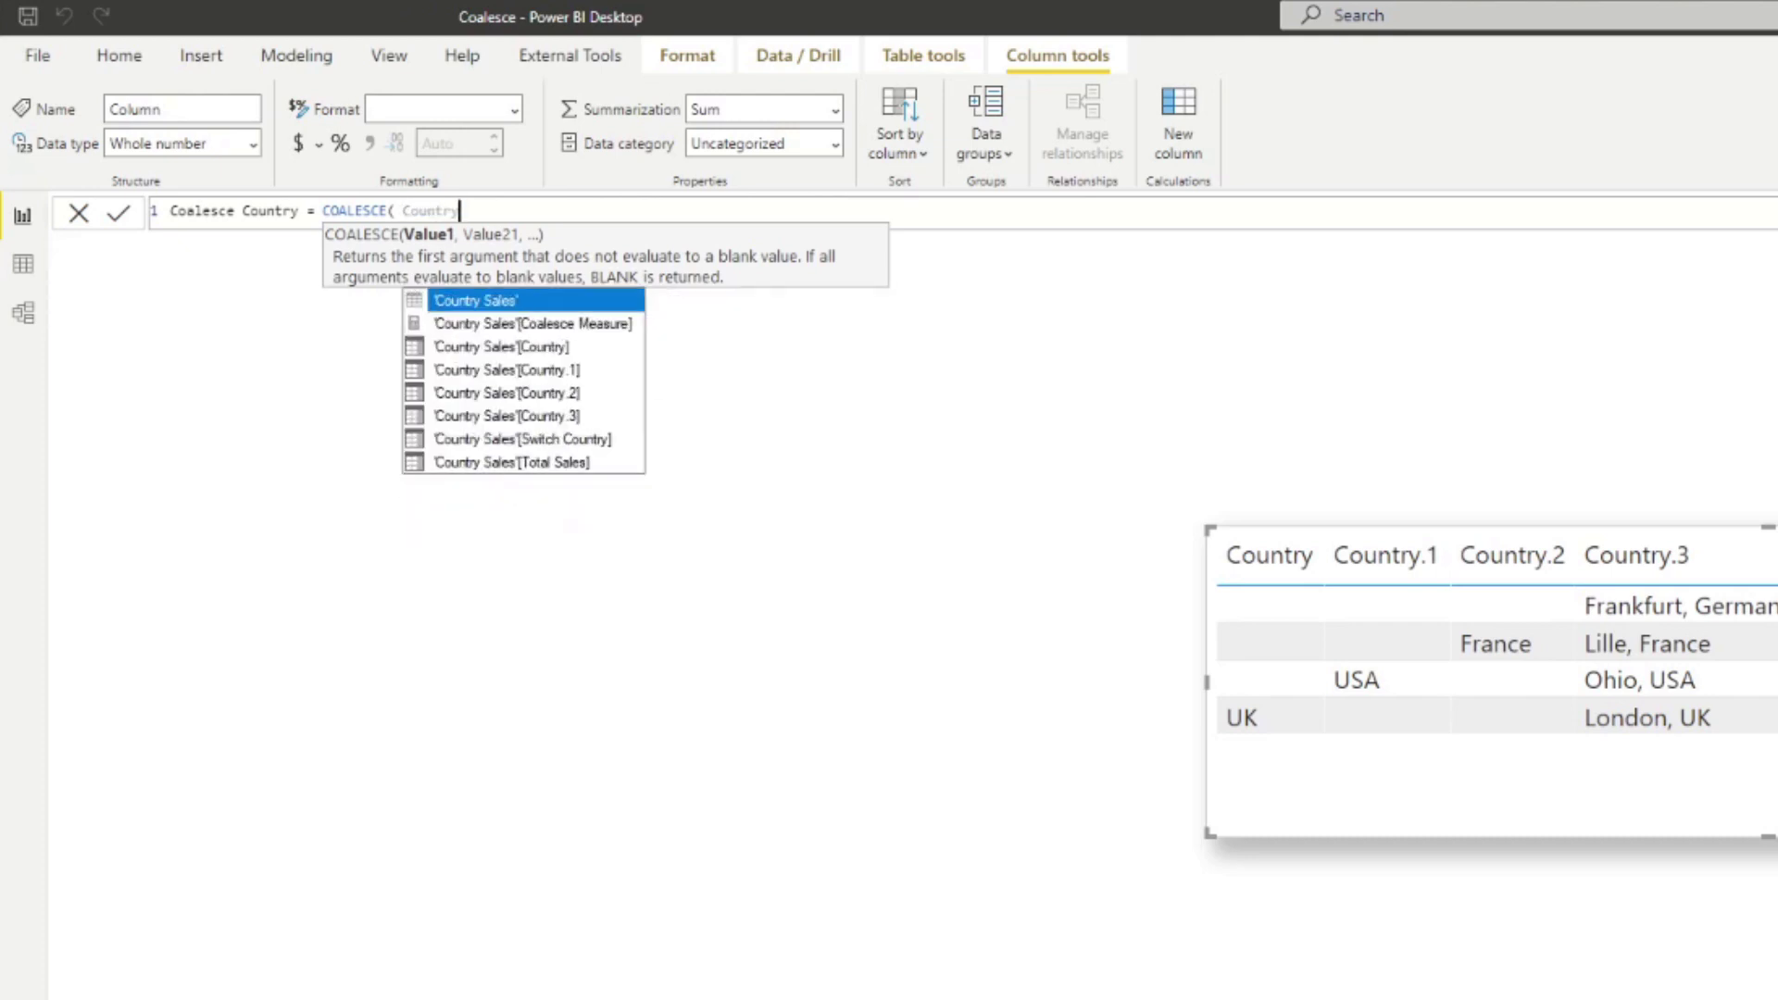
key(Down)
key(Down)
key(Tab)
- Add Country.1, Country.2 and Country.3 arguments and close the COALESCE formula
text(,)
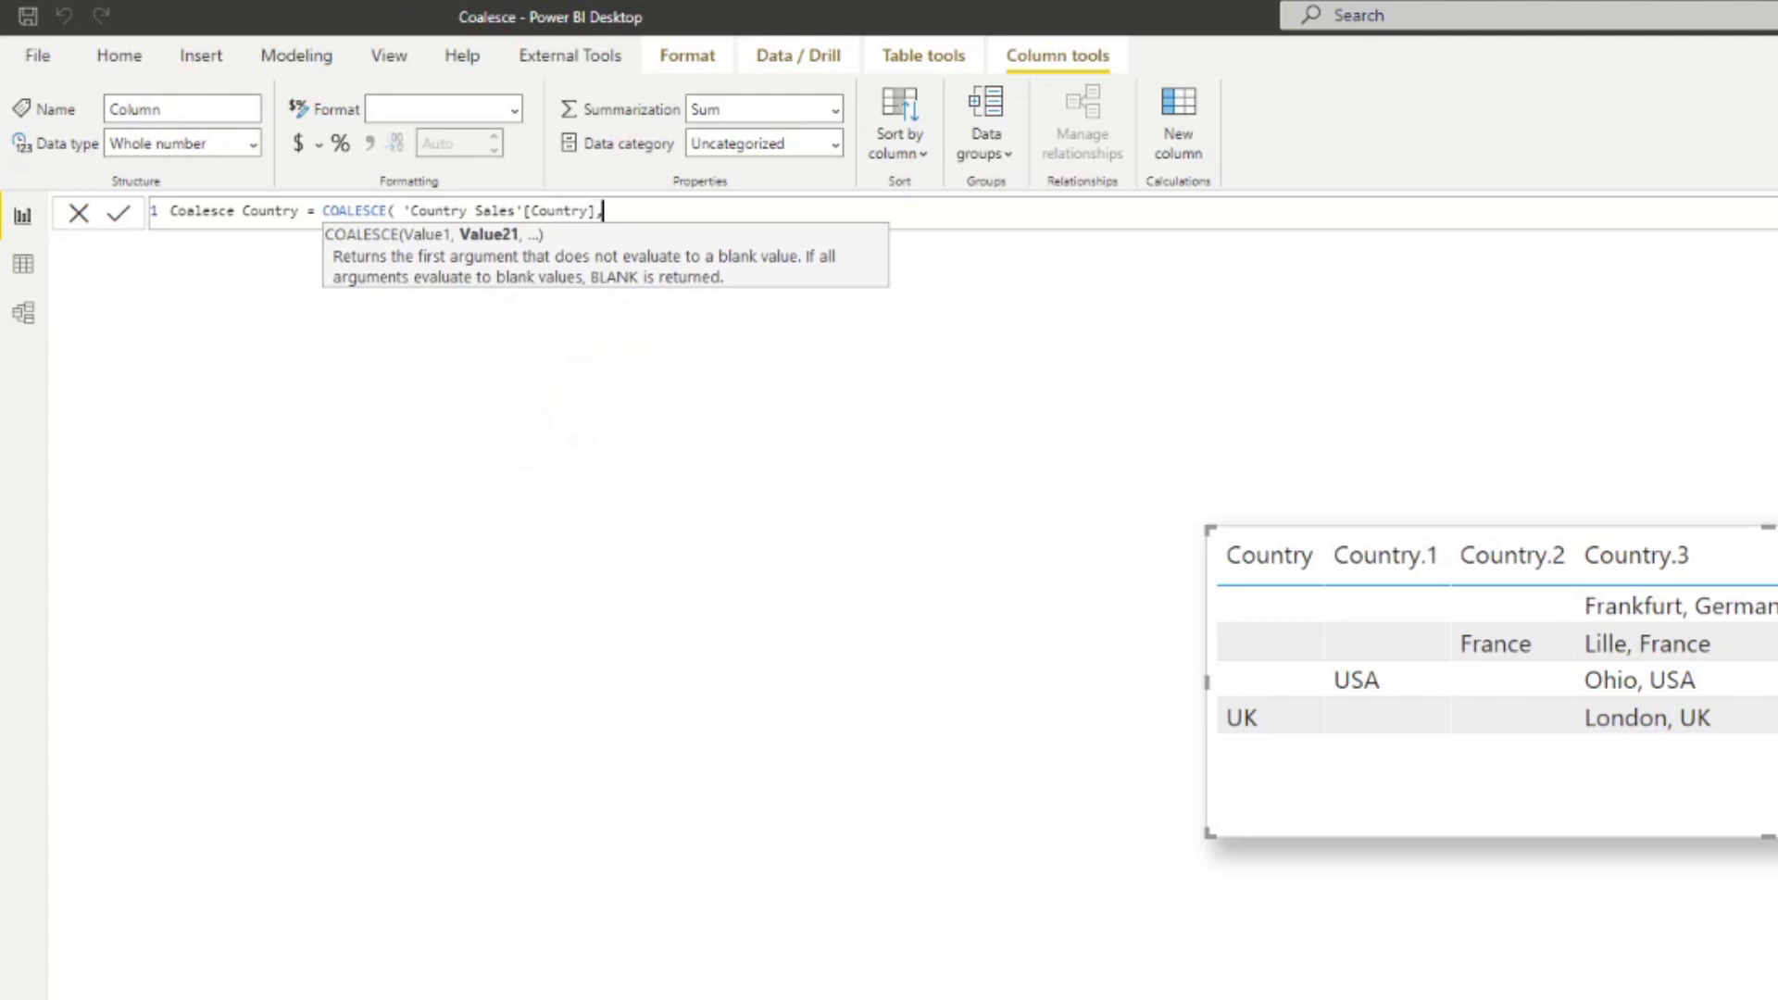
text( country)
key(Down)
key(Down)
key(Down)
key(Tab)
text(, Country)
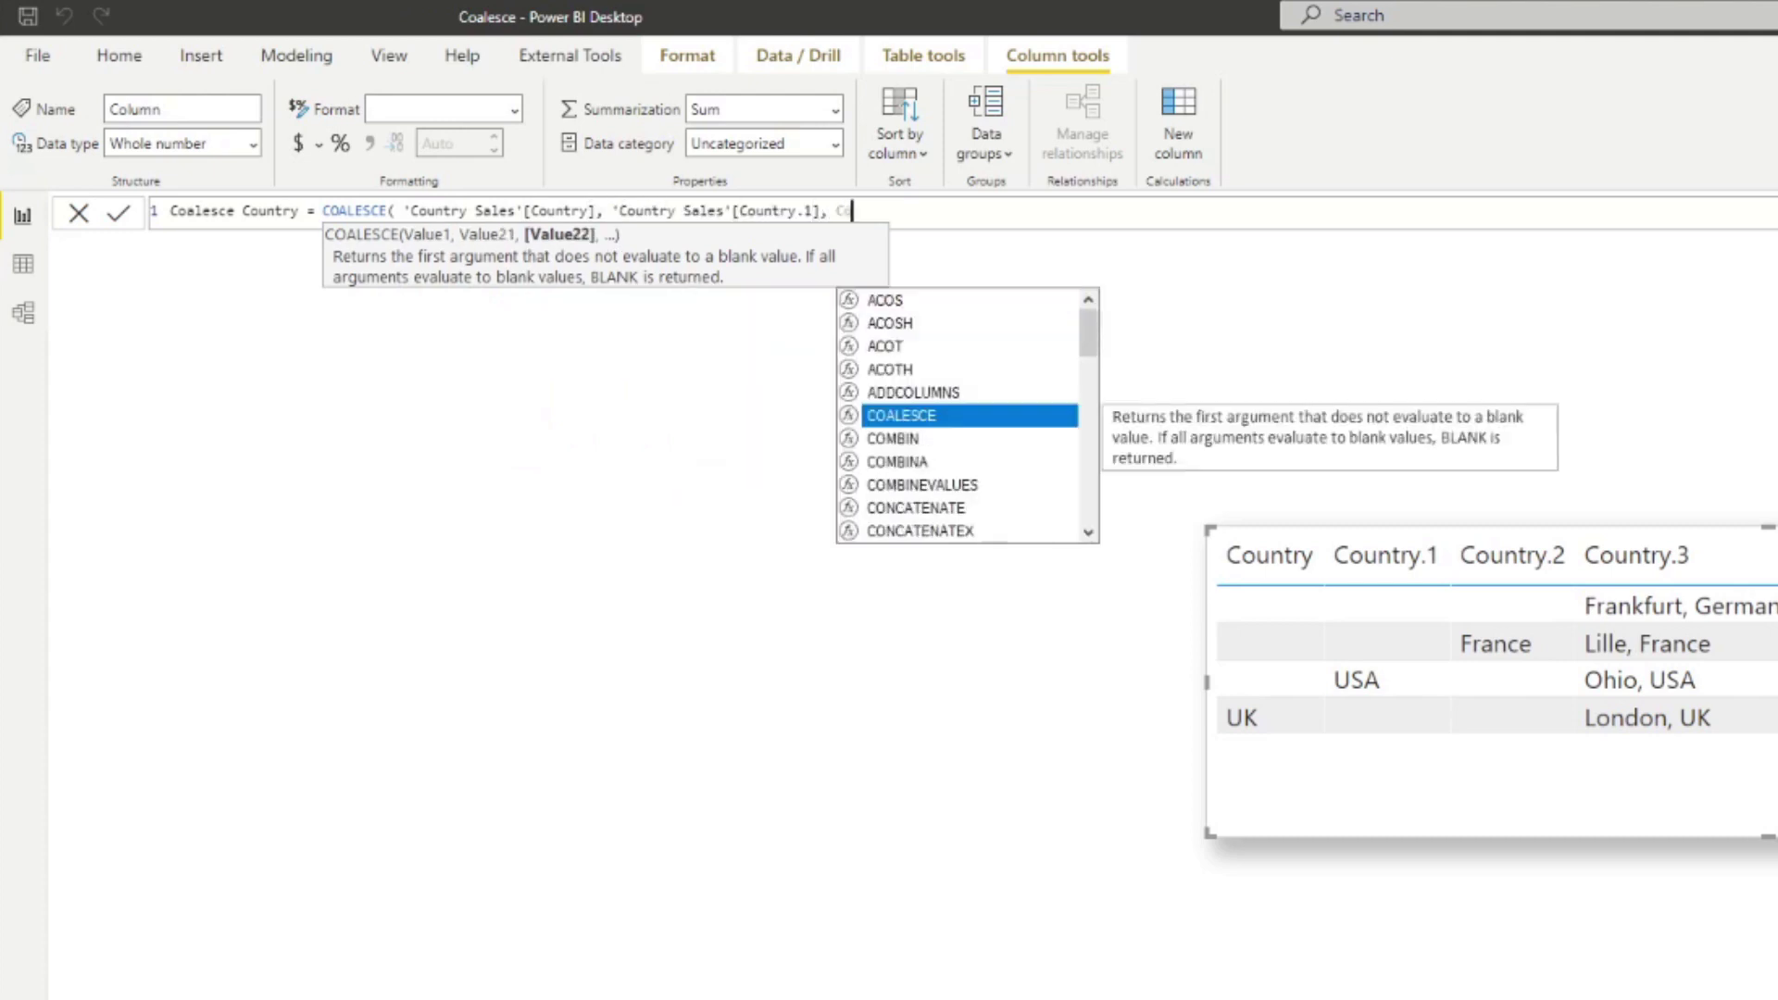
key(Down)
key(Down)
key(Down)
key(Down)
key(Tab)
text(,)
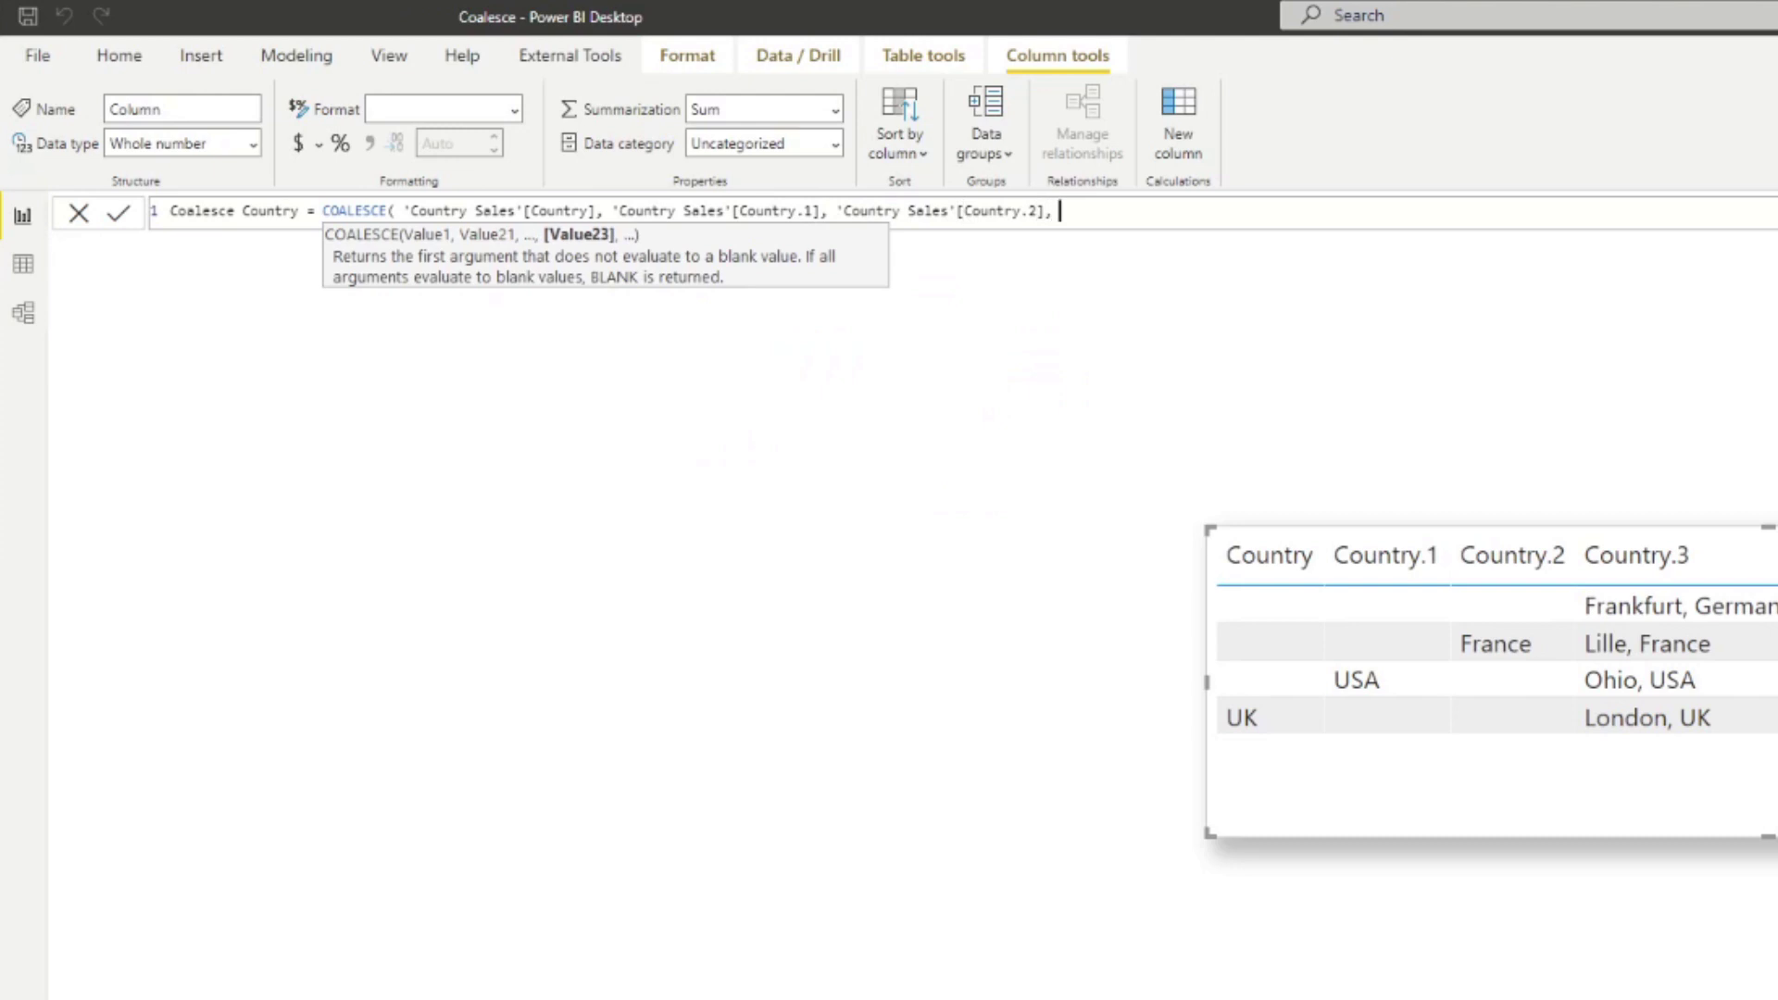
text( country)
key(Down)
key(Down)
key(Down)
key(Down)
key(Down)
key(Tab)
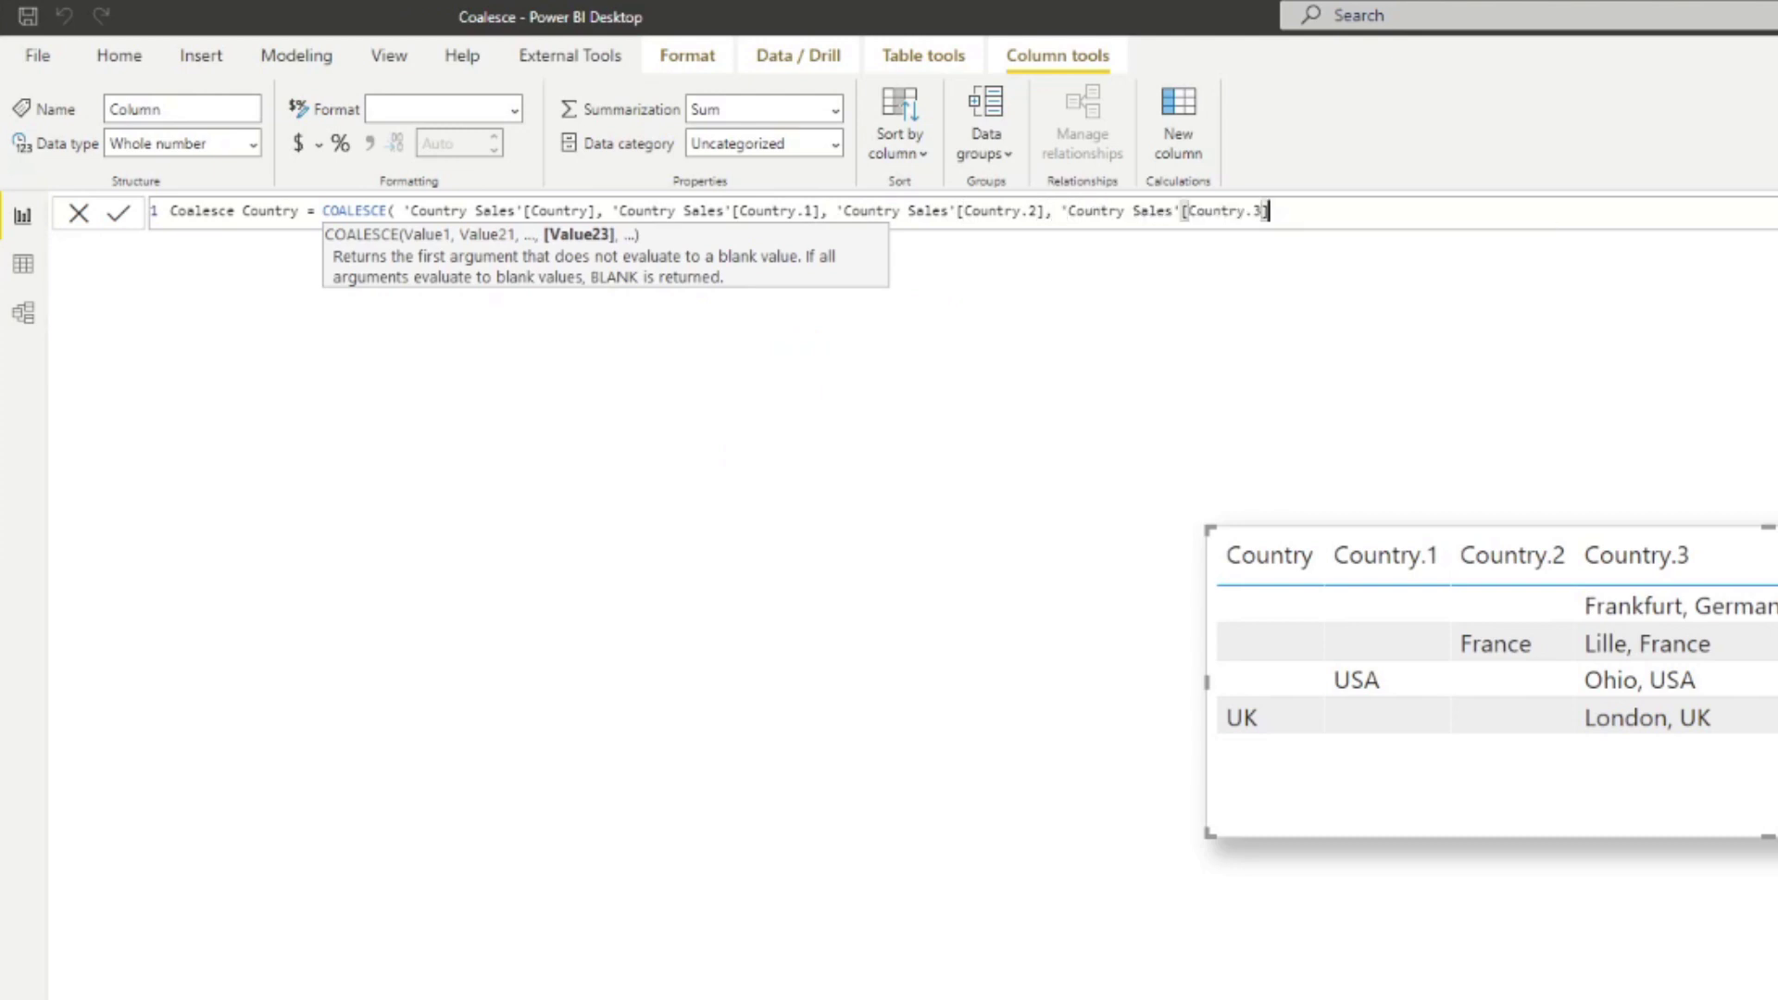
text())
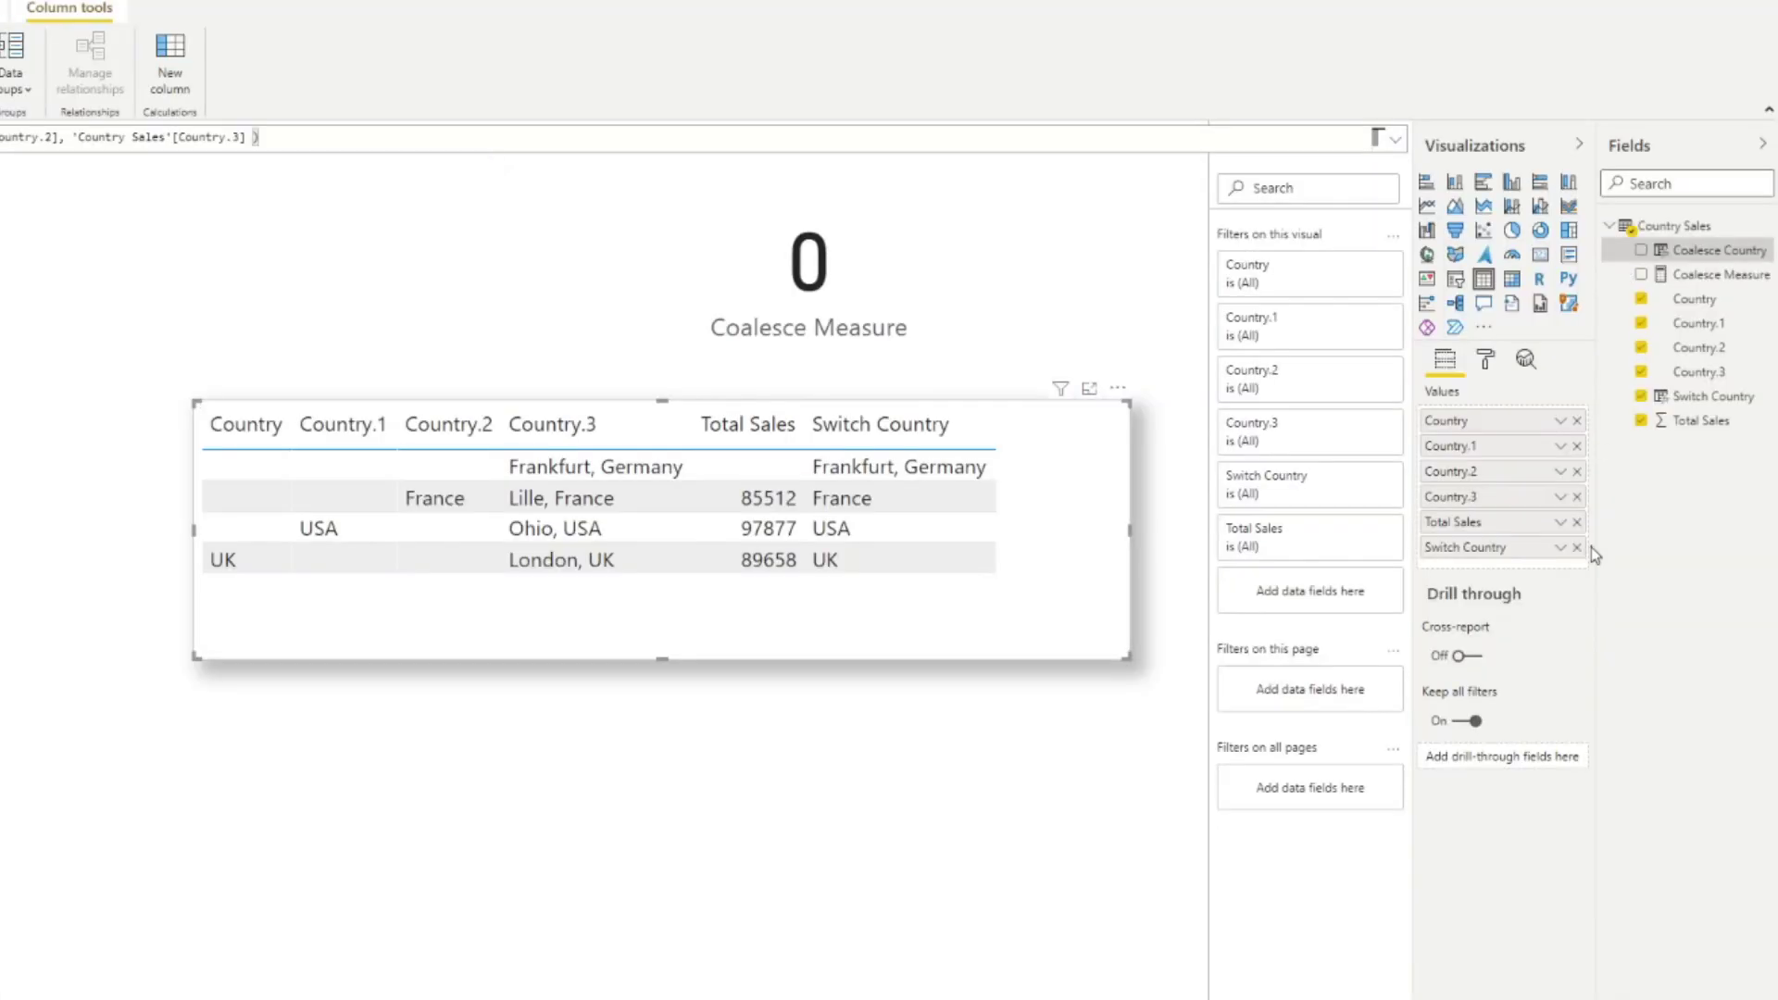
- Widen the table visual and add Coalesce Country beside Switch Country
drag(194, 530, 65, 548)
drag(1734, 259, 1040, 505)
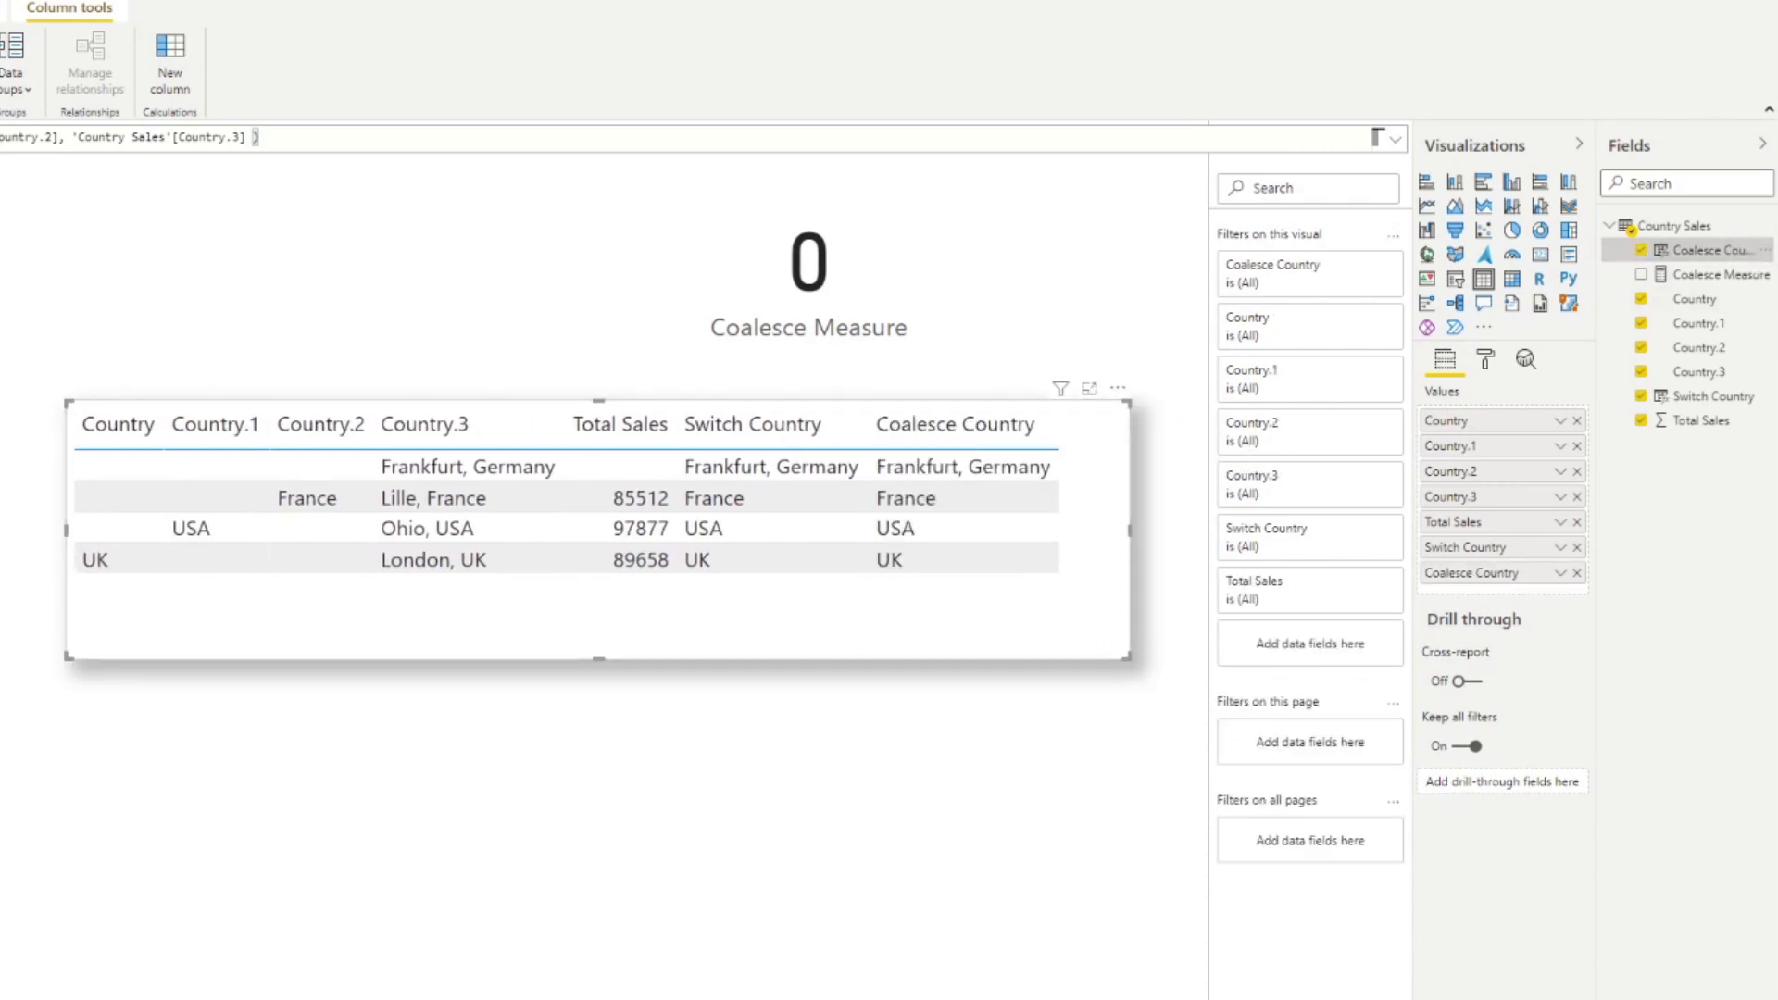